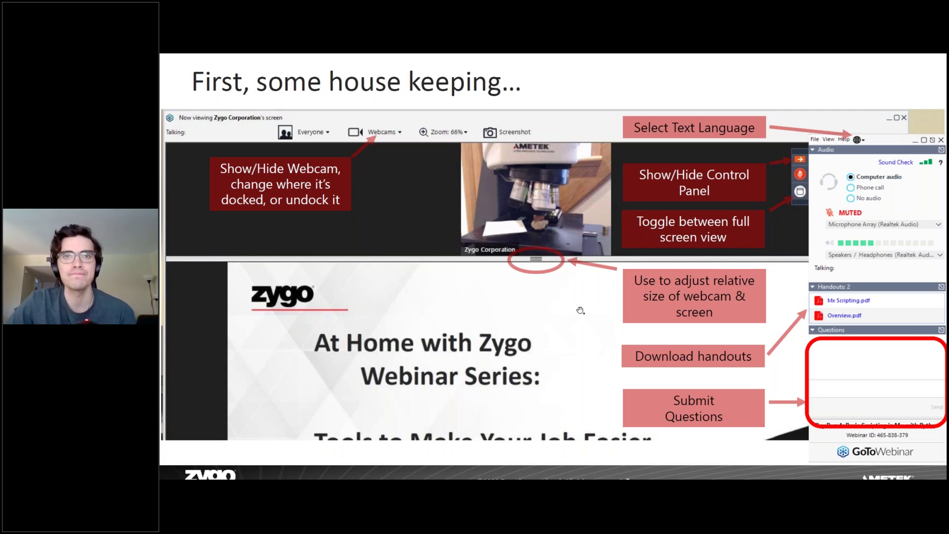
Step: Advance to the agenda slide listing the three webinar topics
key(Right)
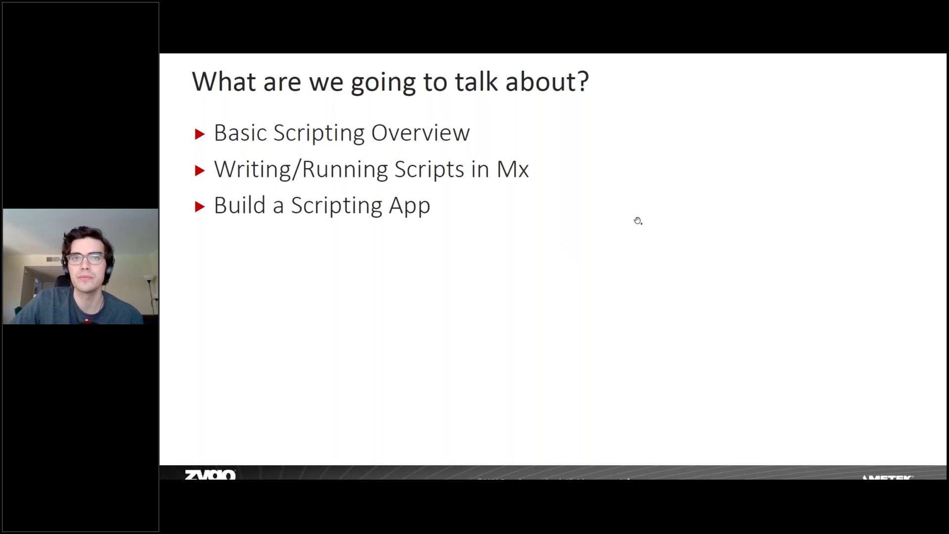
Step: Advance to the 'Why should I use scripting?' slide on automation benefits
click(684, 191)
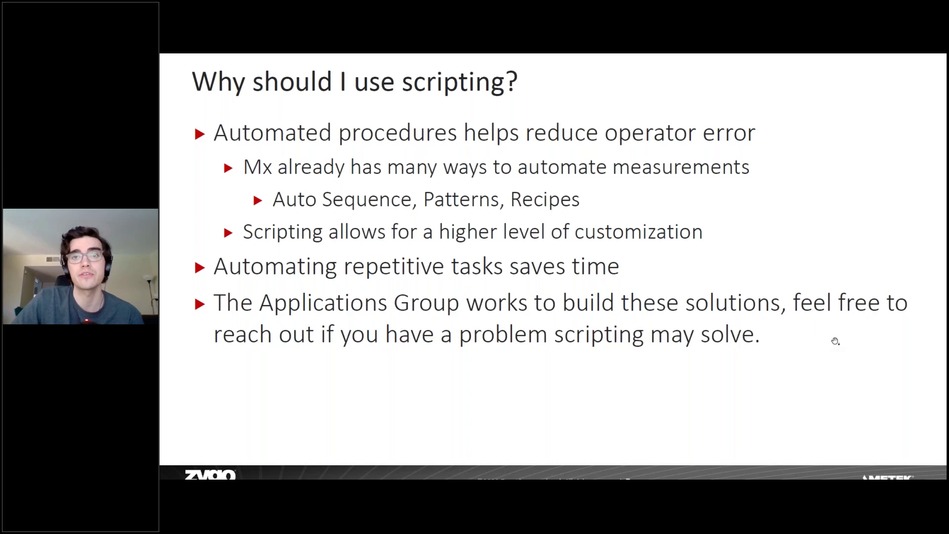
Step: Advance past 'Advantages of Using Python' to the 'Basic Scripting Overview' section slide
key(Right)
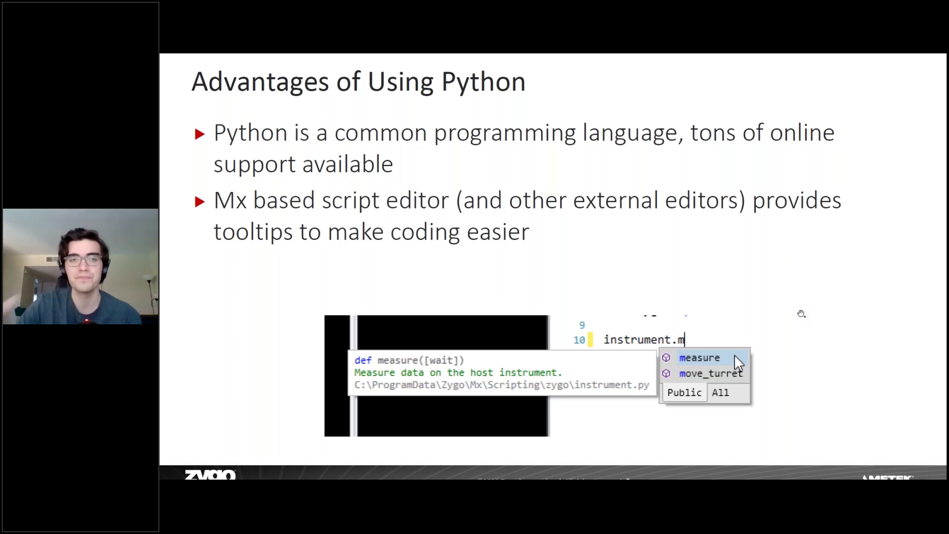
key(Right)
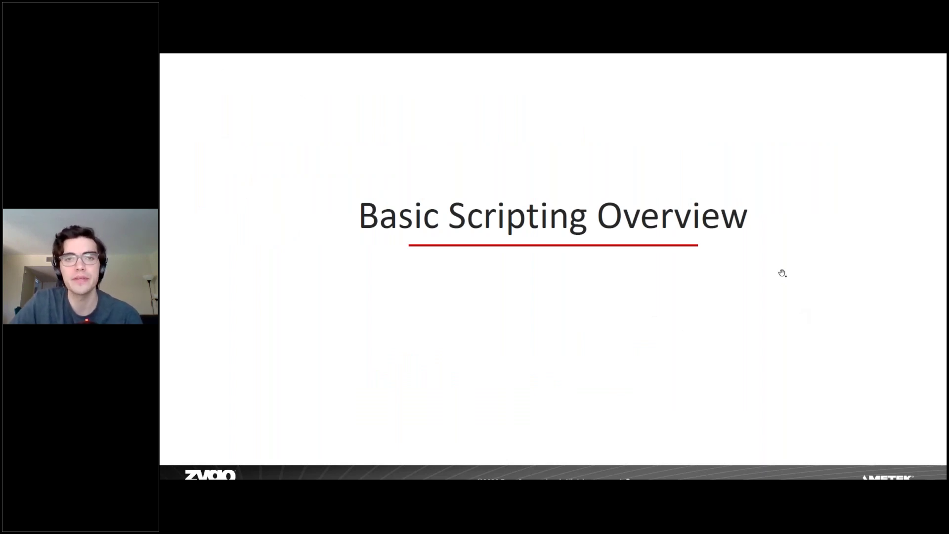
Step: Advance to the 'Variables' slide showing Integer, String, Float and Bool examples
key(Right)
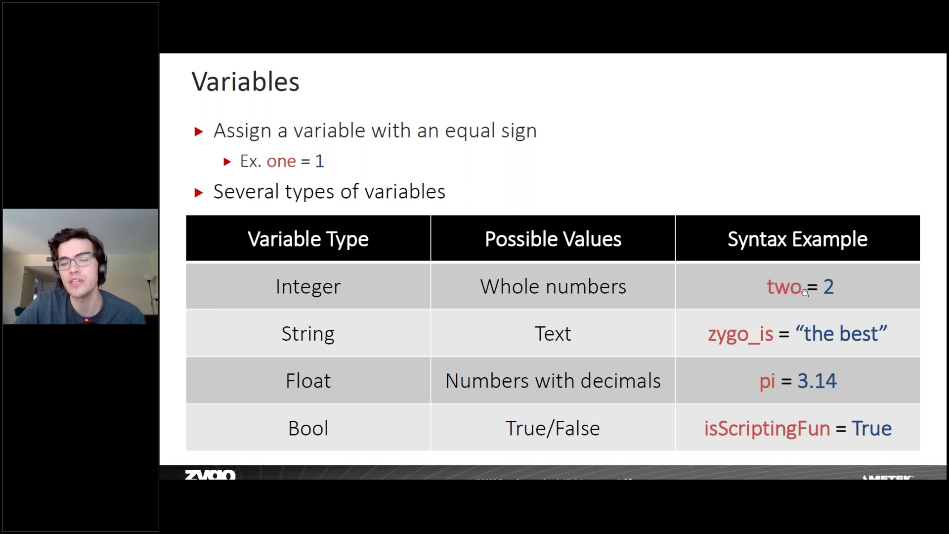
Step: Advance to the 'List and Tuples' slide on zero-based indexing
click(768, 165)
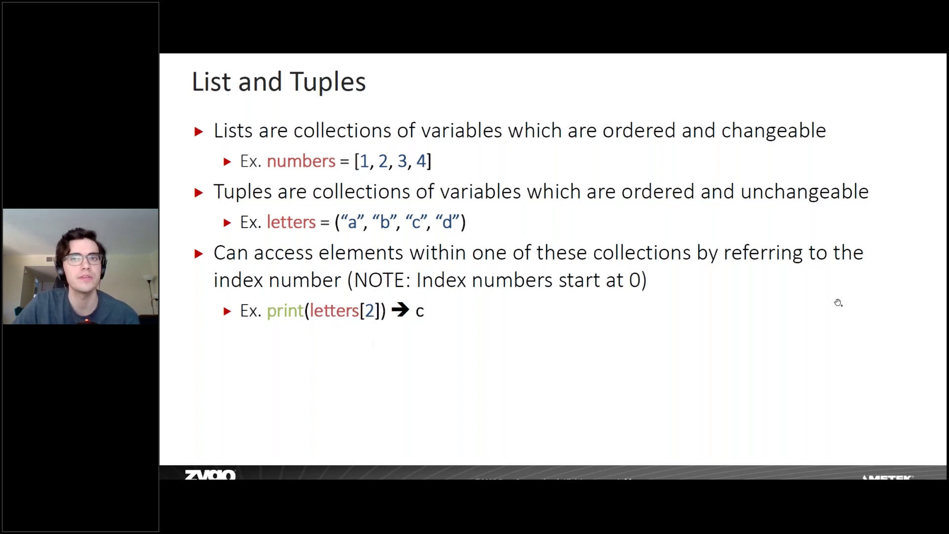
Step: Advance to the slide showing instrument.measure(wait = True)
key(Right)
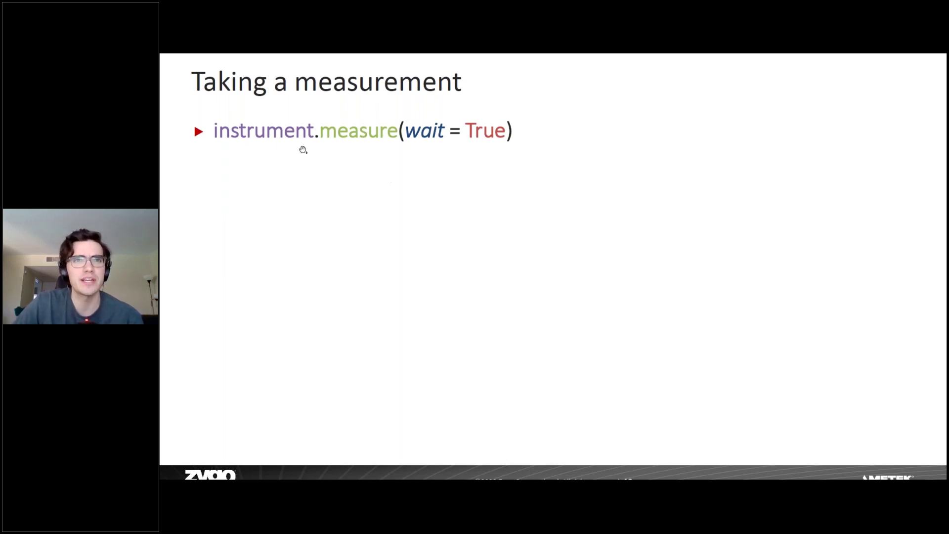
Step: Reveal the Library, Command and Argument labels on instrument.measure(wait = True)
click(318, 213)
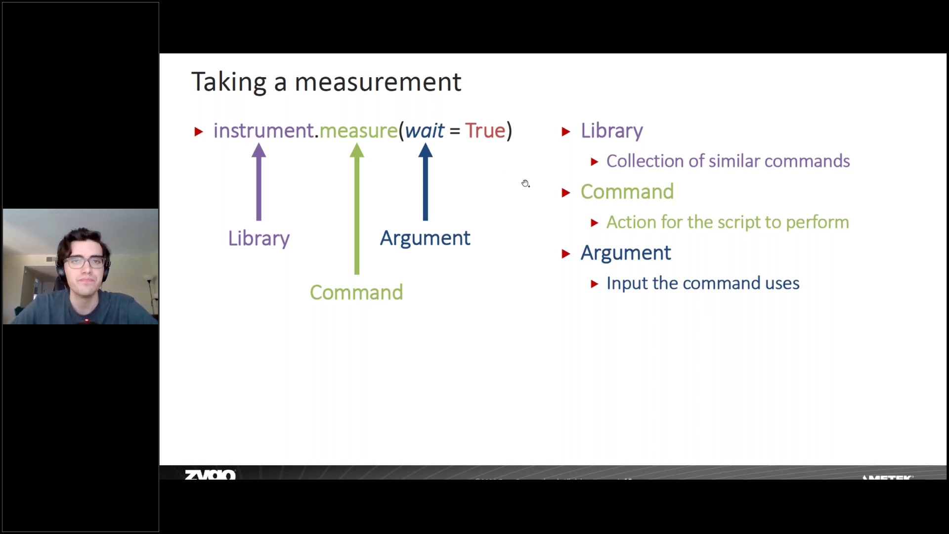
Step: Advance to the 'Zygo Libraries' slide describing mx, instrument, motion, ui and units
key(Right)
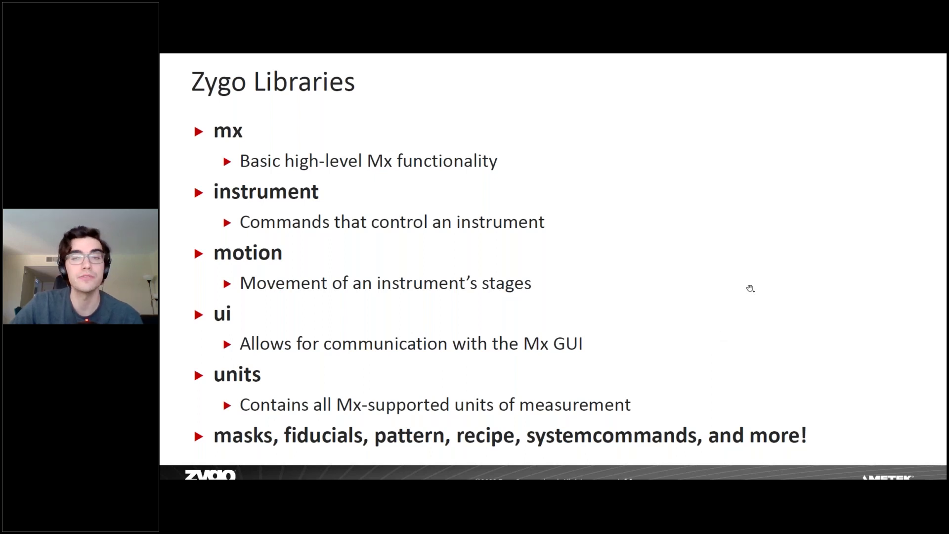
Step: Advance to the 'Saving and Loading Data' slide with the Auto Save Data image
click(743, 273)
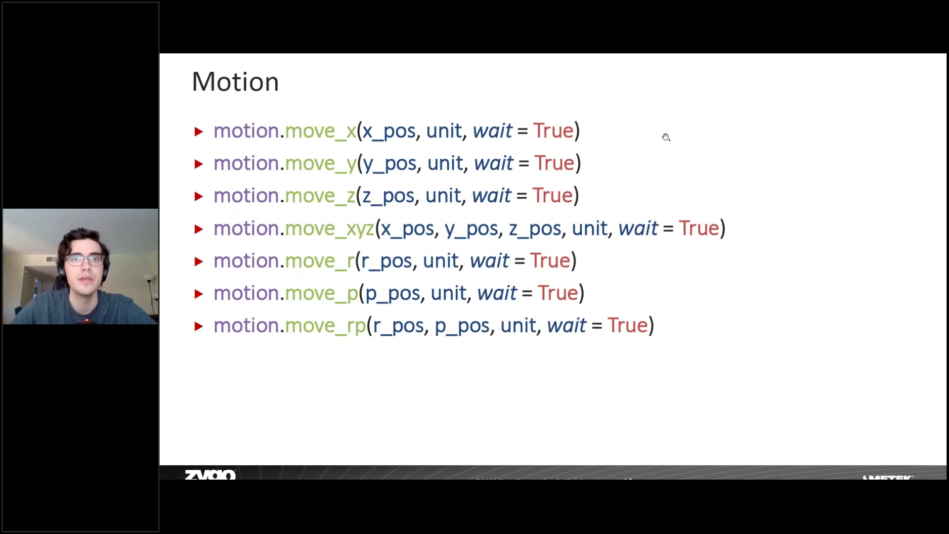
Step: Advance to the 'Units' slide with its unit-name code-completion example
key(Right)
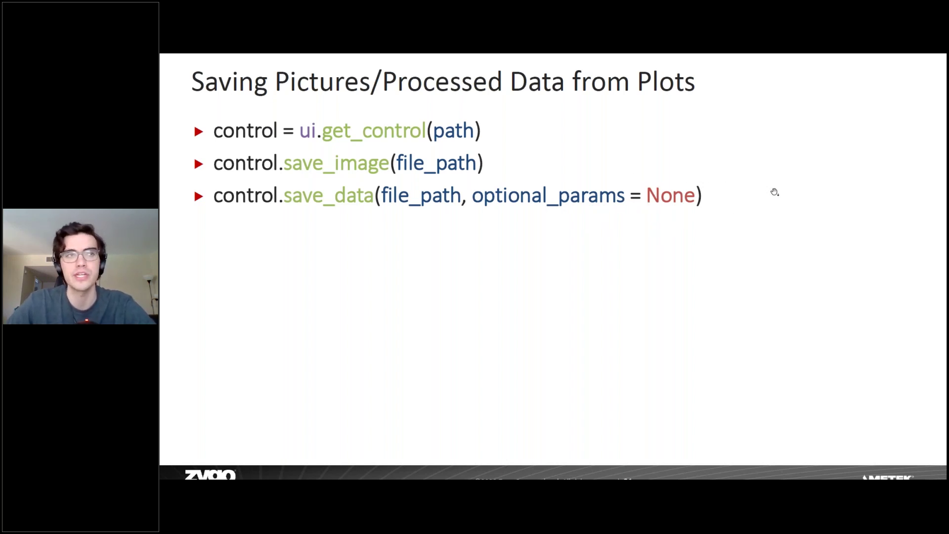
Step: Advance the slideshow to the 'Q&A: Basic Scripting Overview' slide
key(Right)
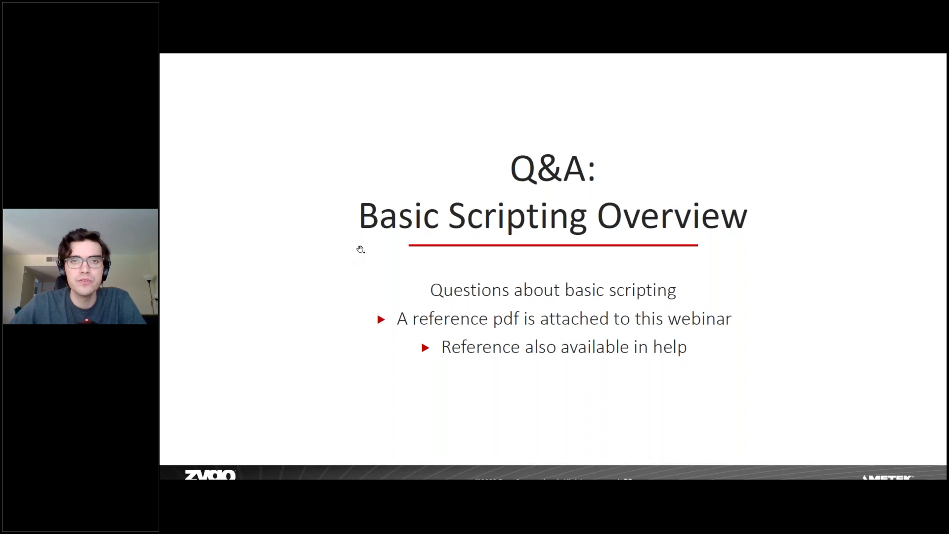
Step: In Mx, identify the Averages field and copy its path, Instrument > Measurement Setup > Acquisition > Averages
key(alt+Tab)
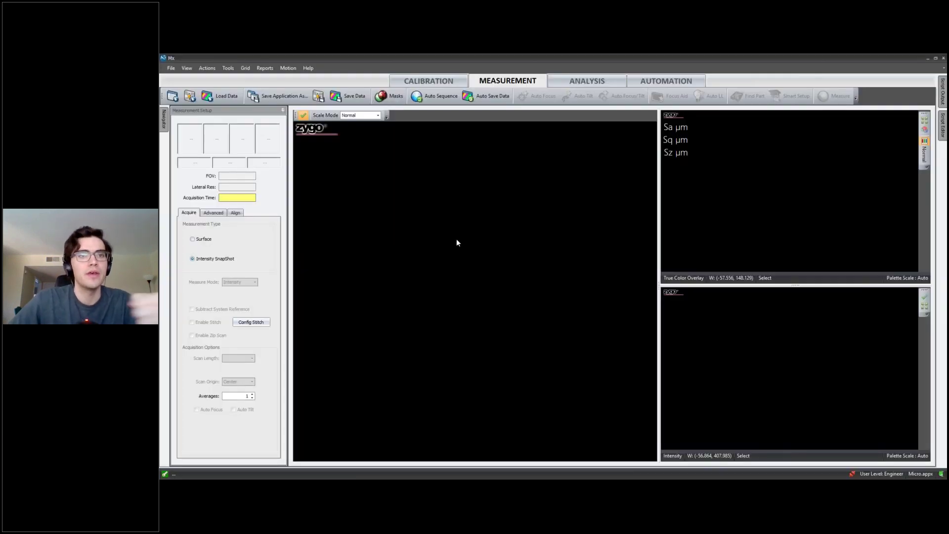
right_click(244, 395)
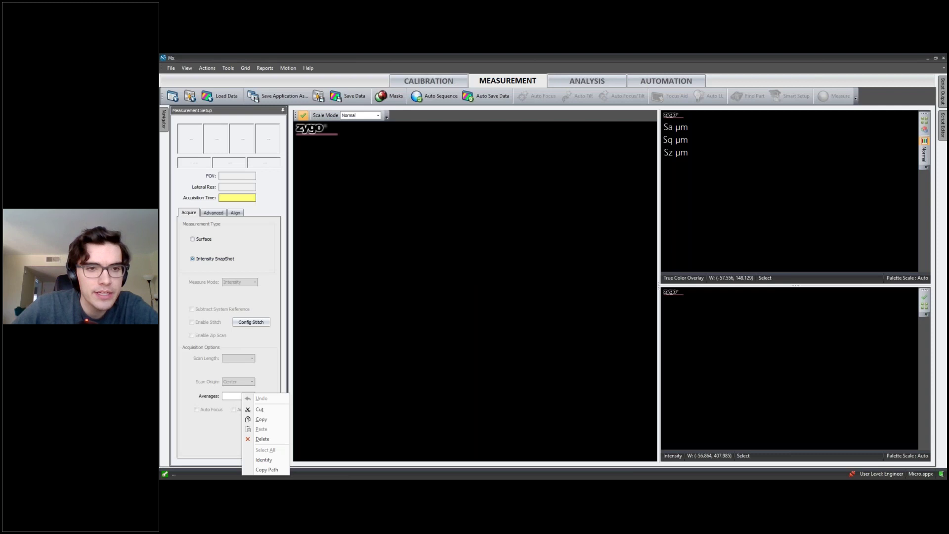
click(266, 465)
drag(275, 372, 527, 213)
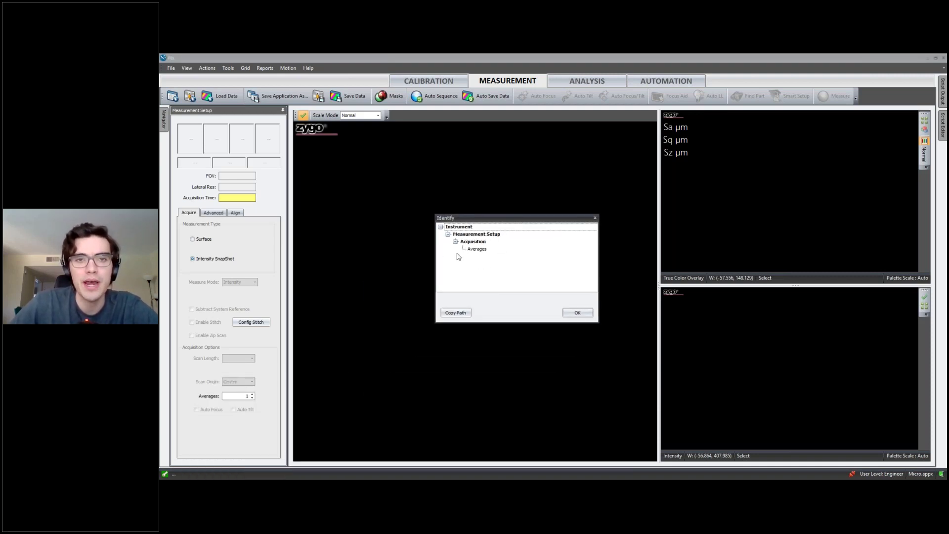
click(462, 314)
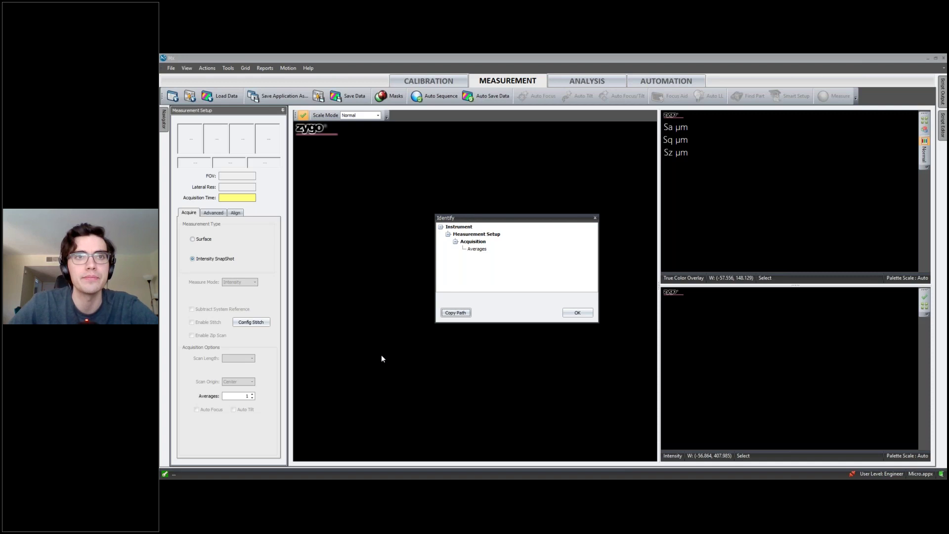
click(578, 312)
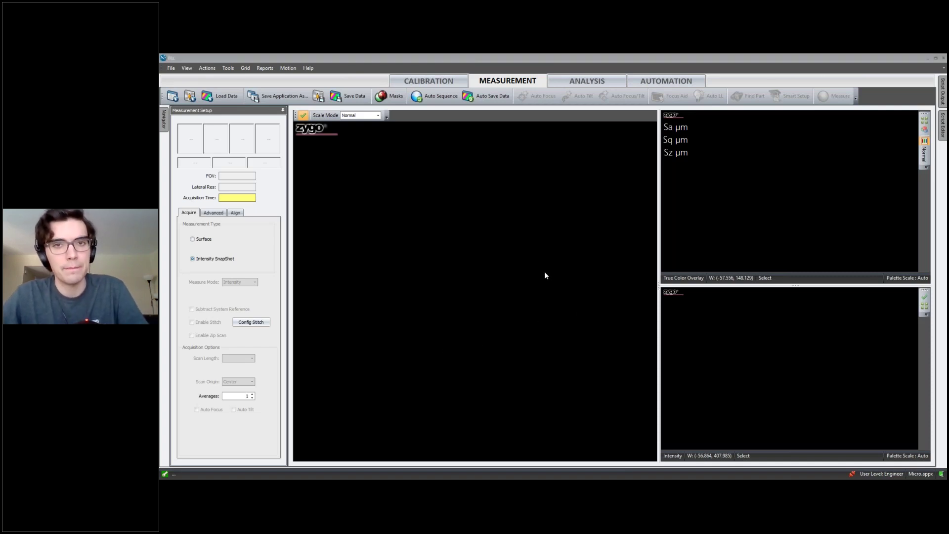
Step: Advance the slideshow to 'Writing and Running Scripts in Mx', then return to the Mx Measurement tab
key(alt+Tab)
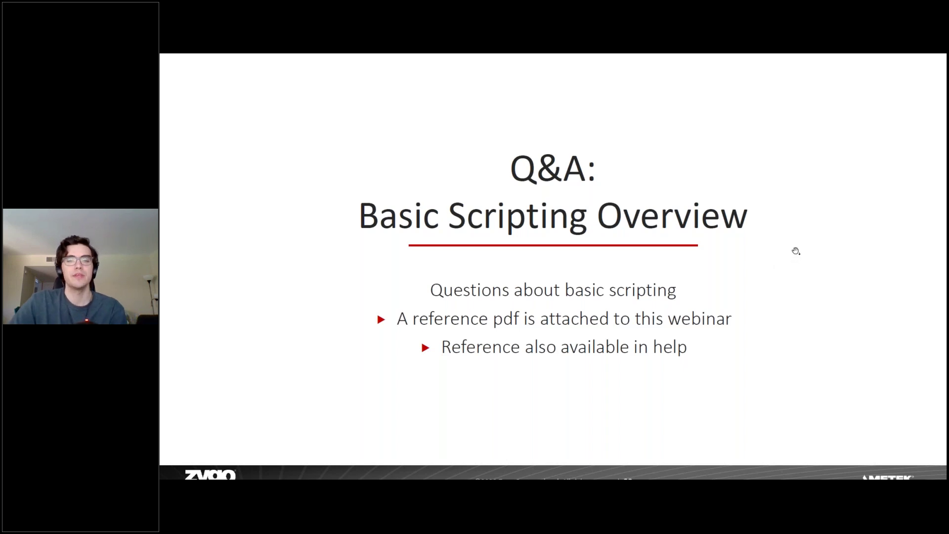
click(794, 250)
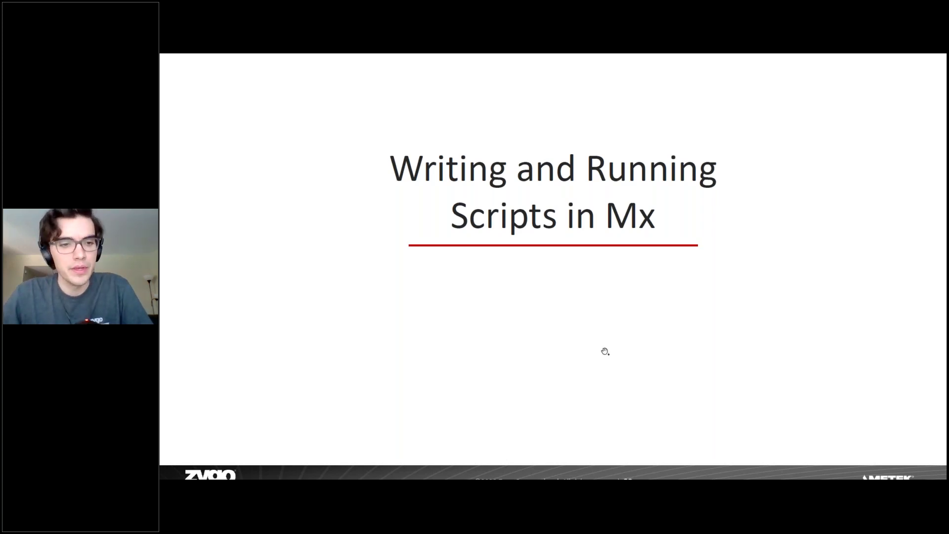
key(alt+Tab)
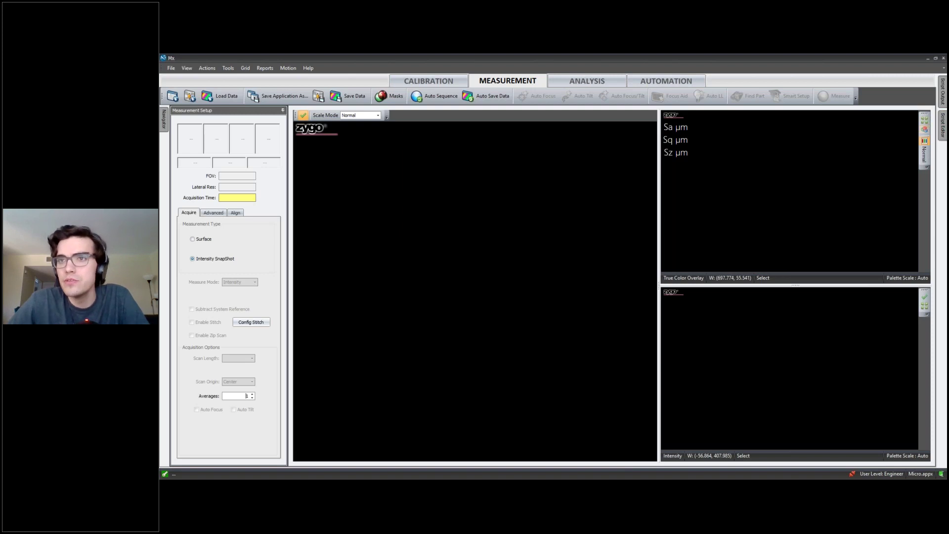
mouse_move(944, 106)
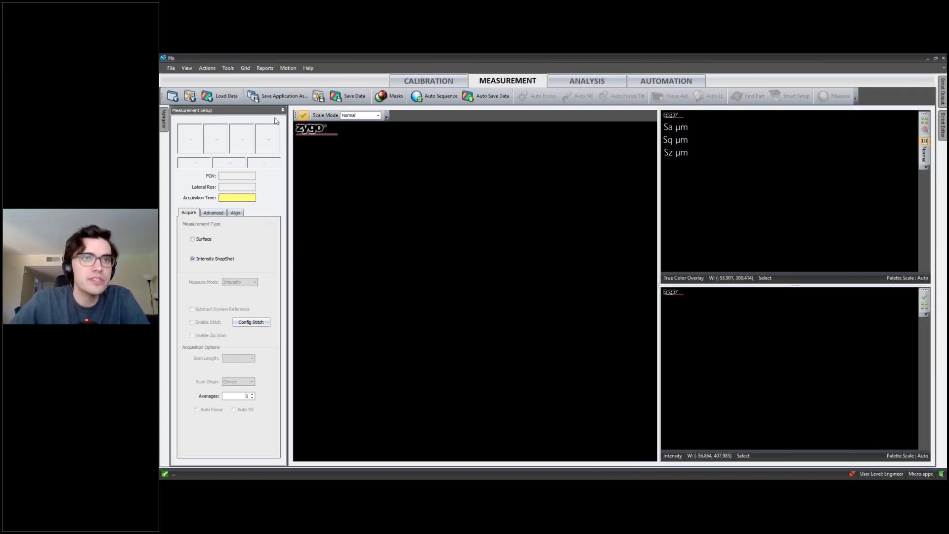
click(186, 69)
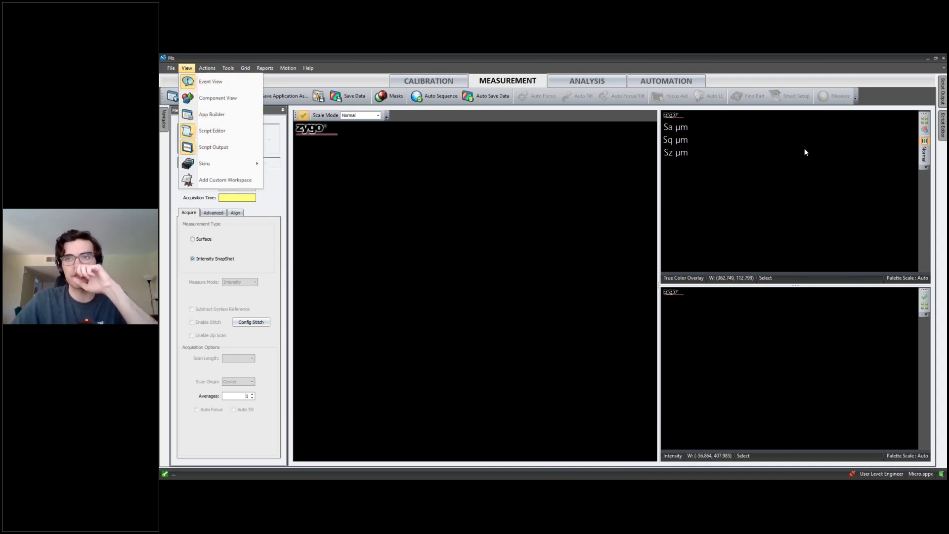
click(942, 126)
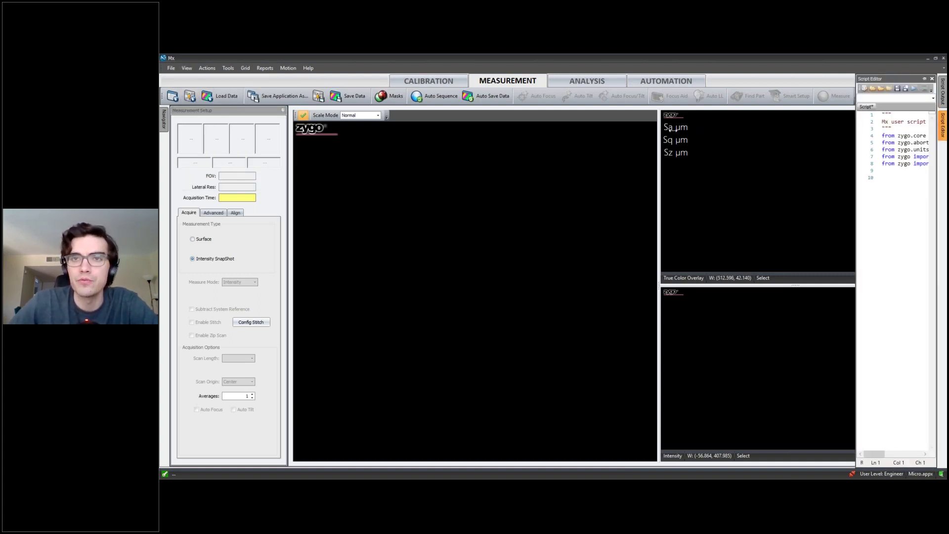
click(730, 180)
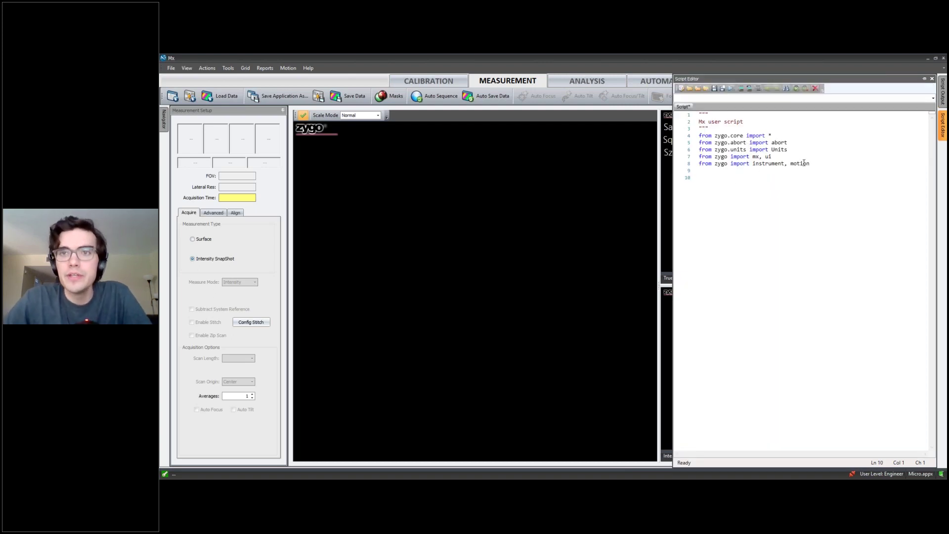
drag(811, 164, 698, 136)
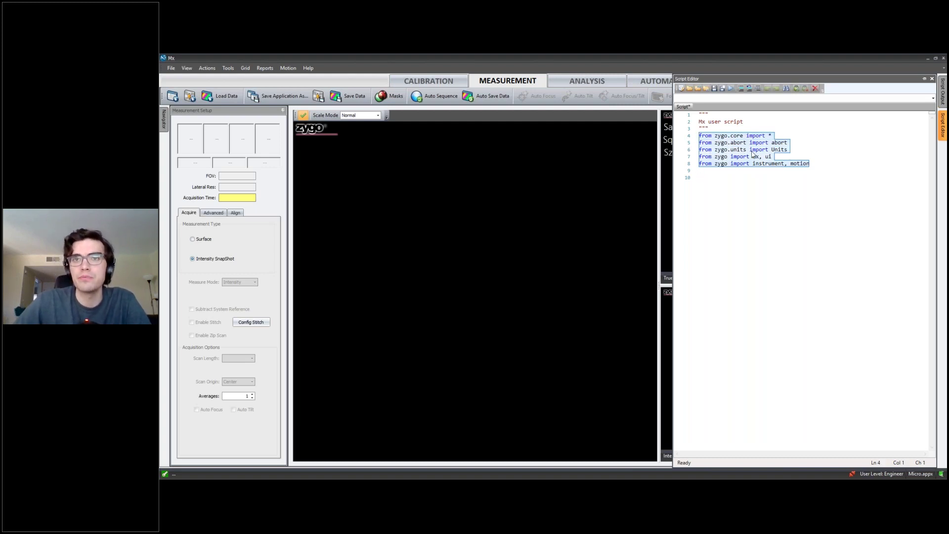
click(705, 180)
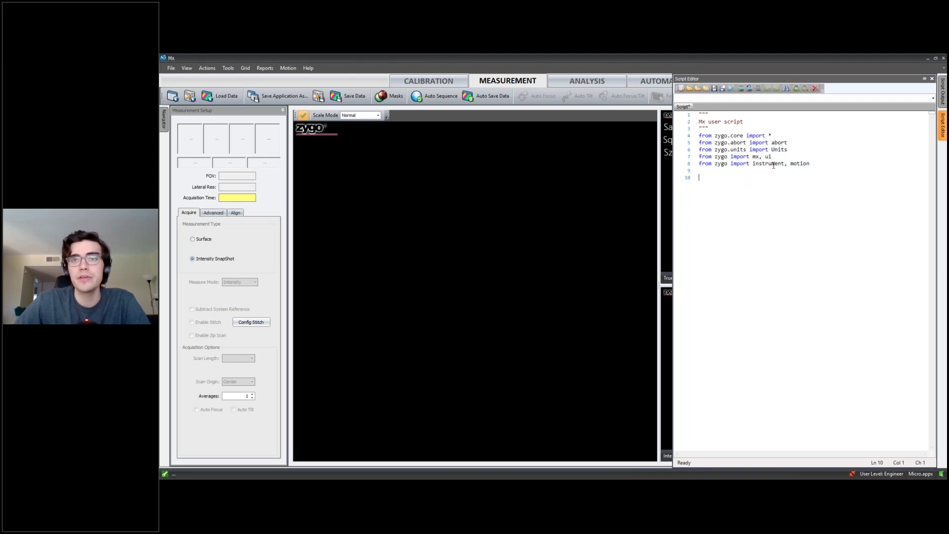
drag(811, 164, 692, 138)
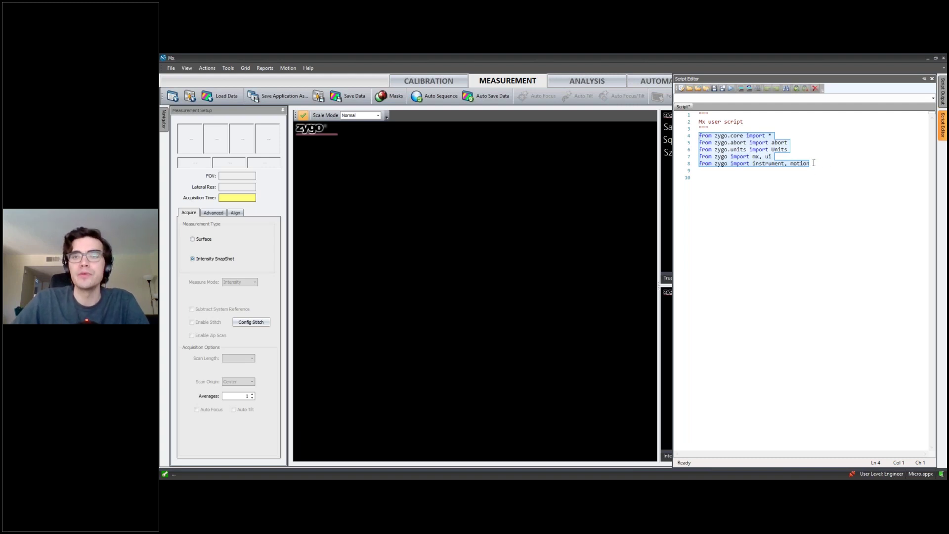
click(704, 179)
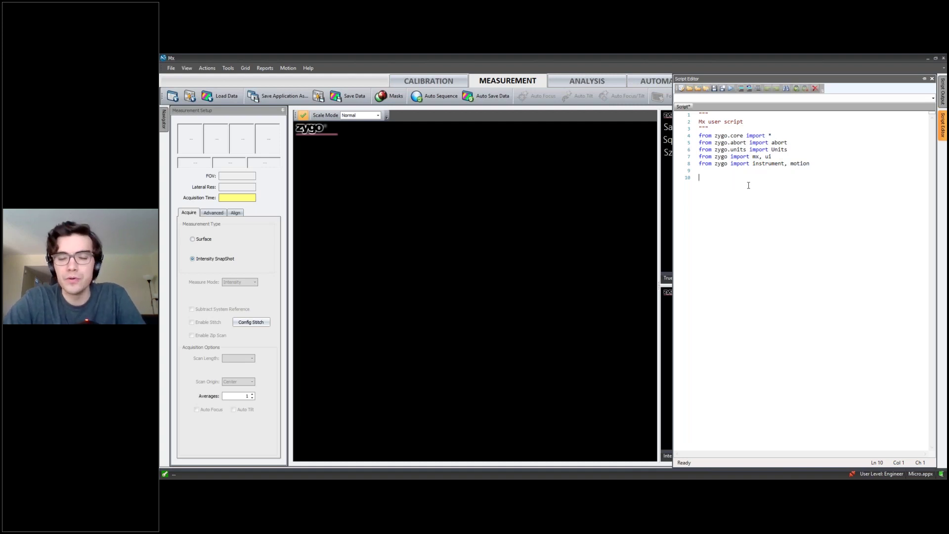
Step: Enter print("Hello world.") on line 10 of the user script
text(print("Hello world)
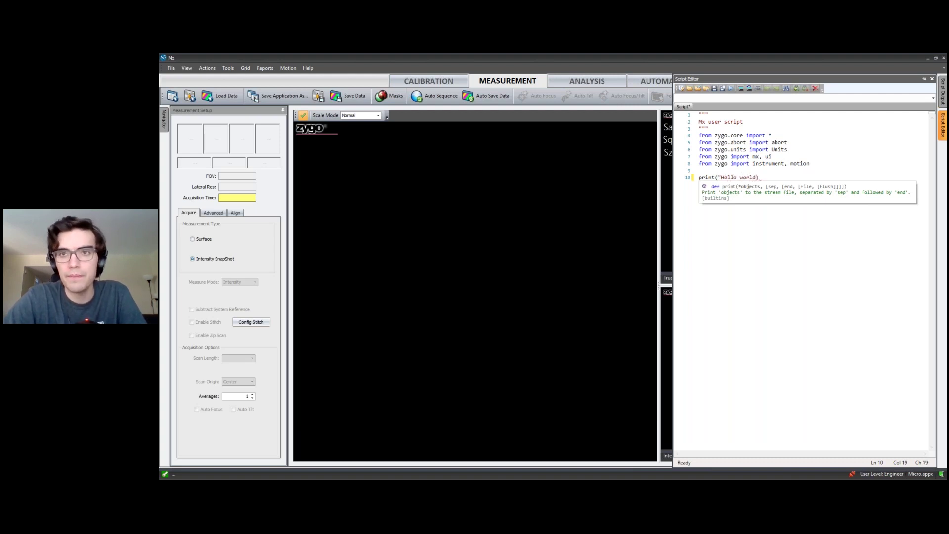
text(.")
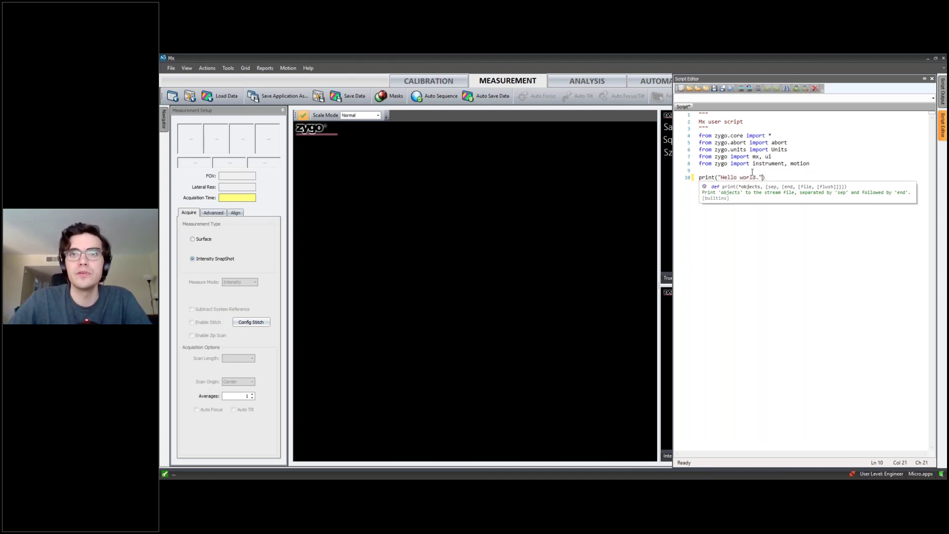
text())
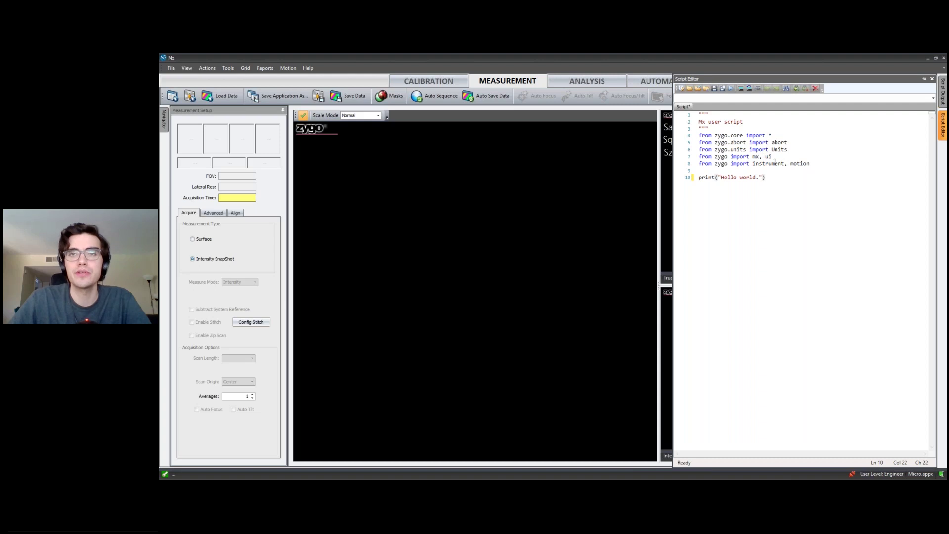
Step: Save the script as test.py, replacing the existing file
click(713, 89)
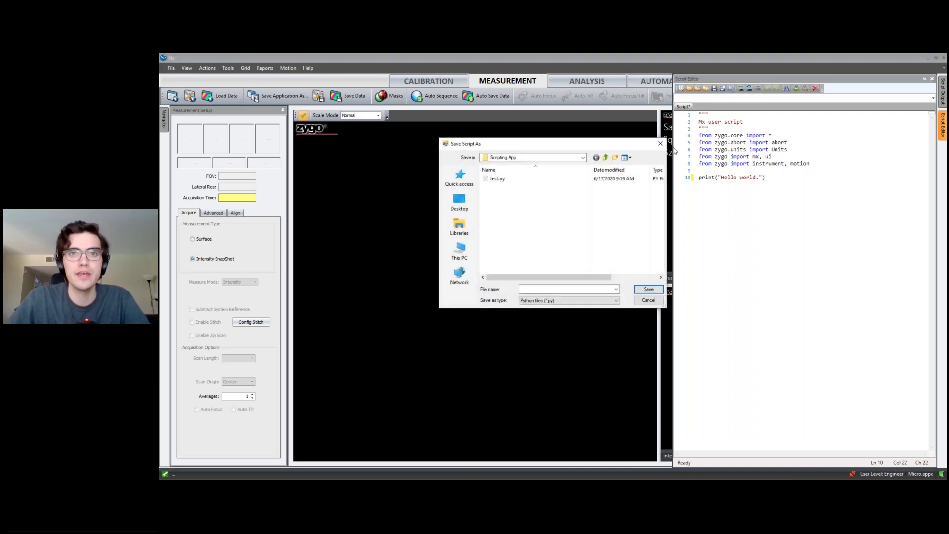
click(521, 180)
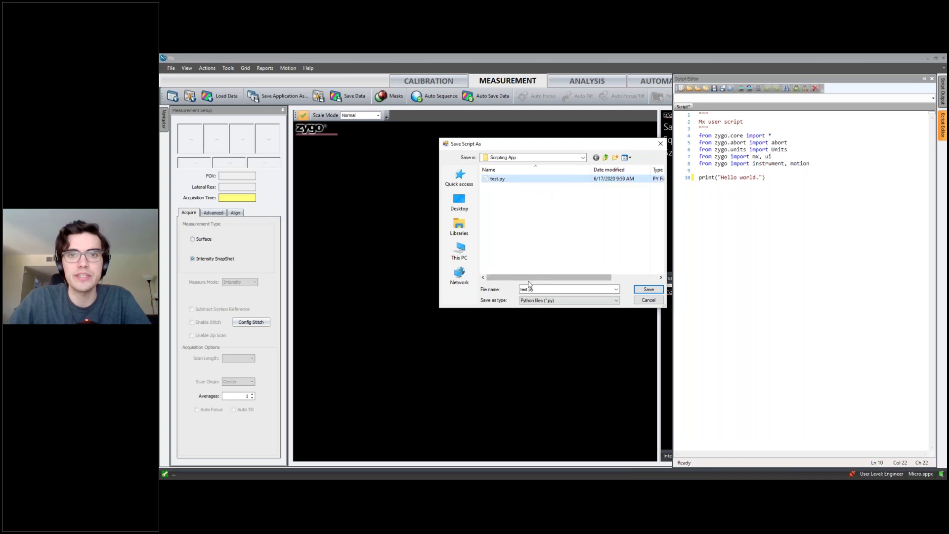
click(648, 289)
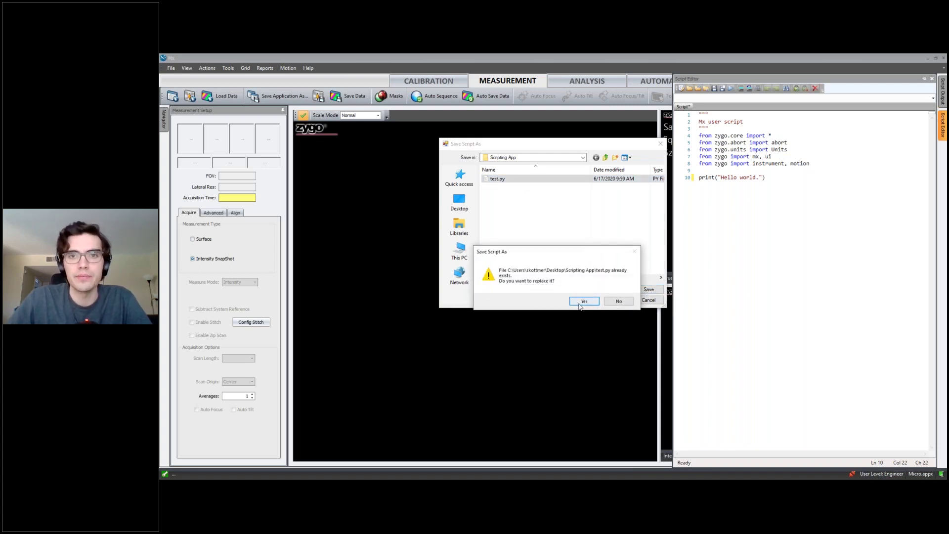
click(577, 301)
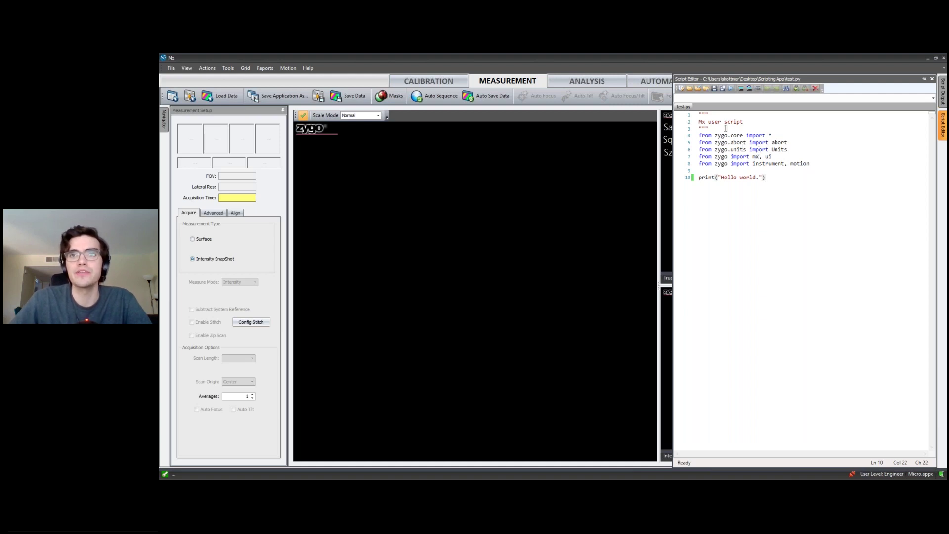
Step: Run test.py and dock the Script Output panel showing 'Hello world.'
click(730, 89)
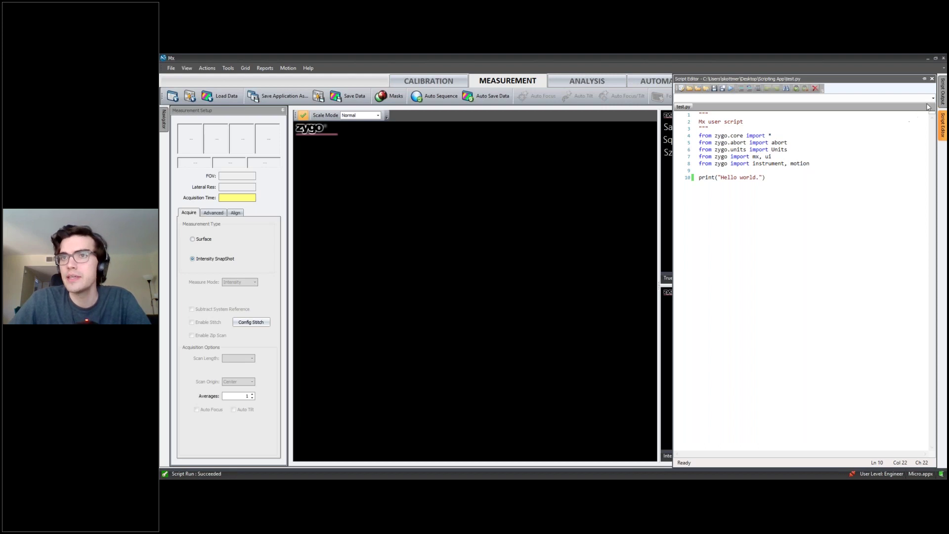
click(943, 95)
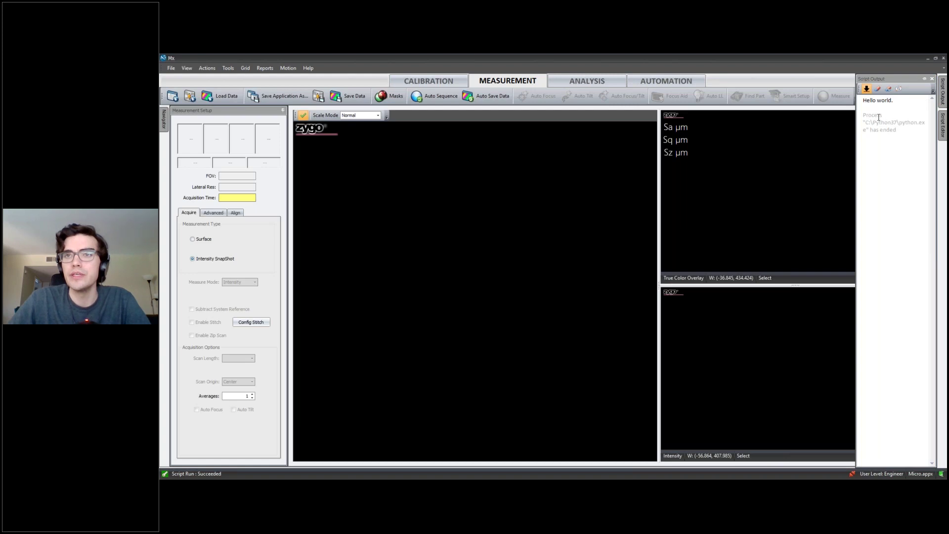
click(924, 79)
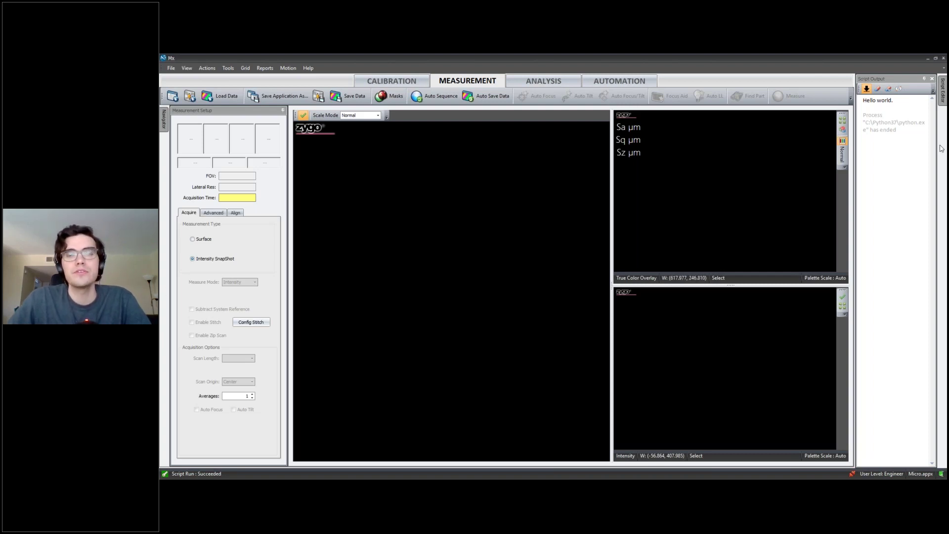
Step: Start an Auto Sequence with the Run Script operation on test.py and Count 5
click(438, 102)
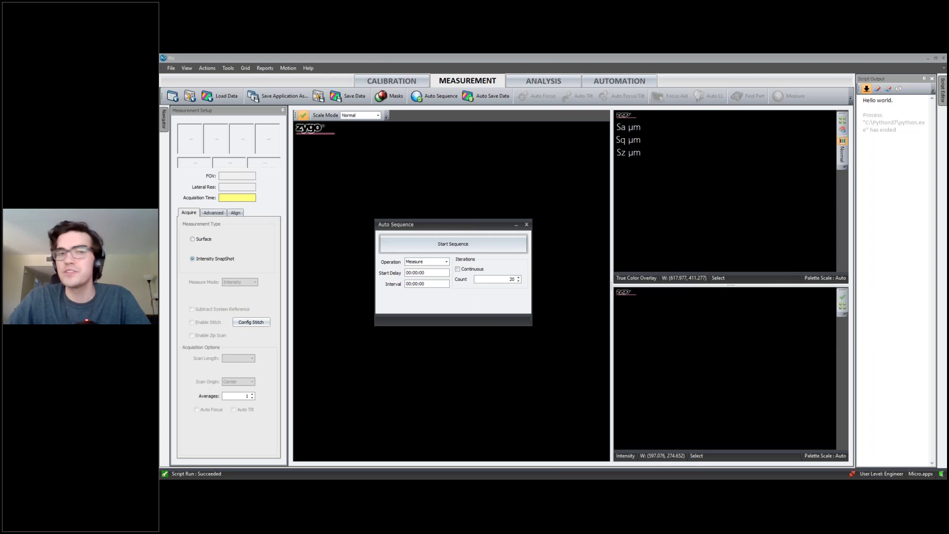
click(447, 262)
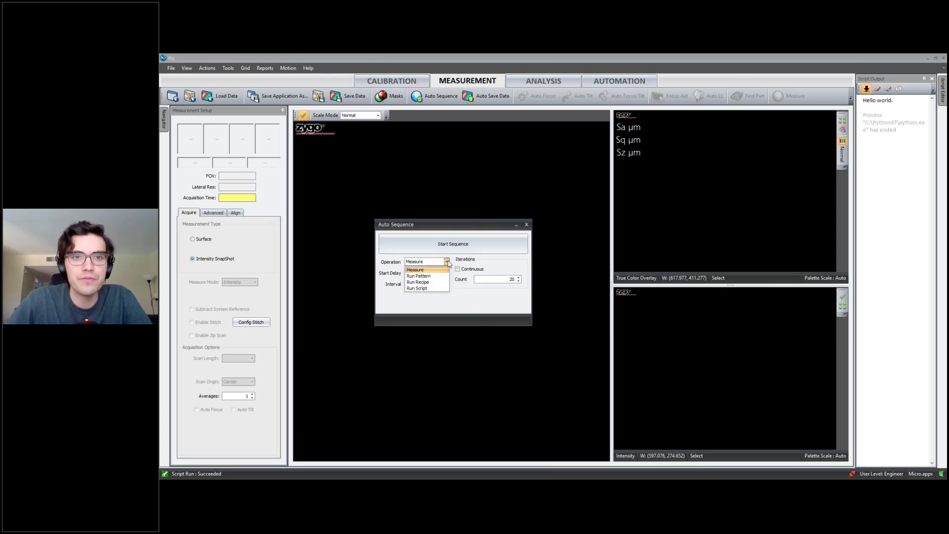
click(425, 288)
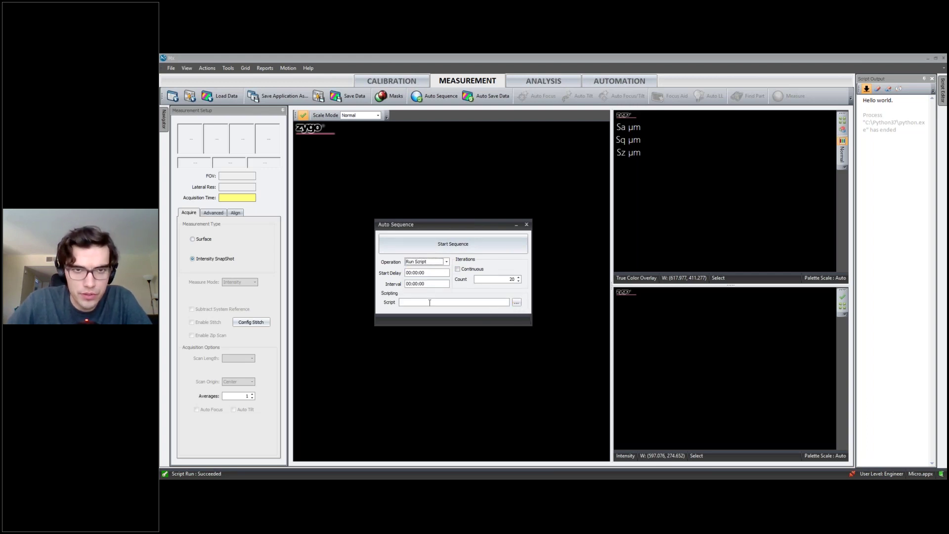
click(516, 302)
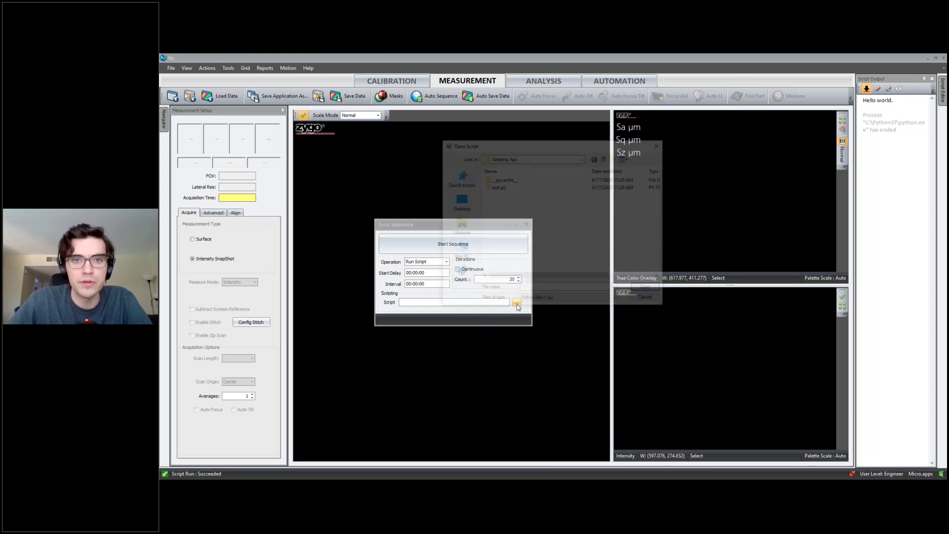
click(497, 186)
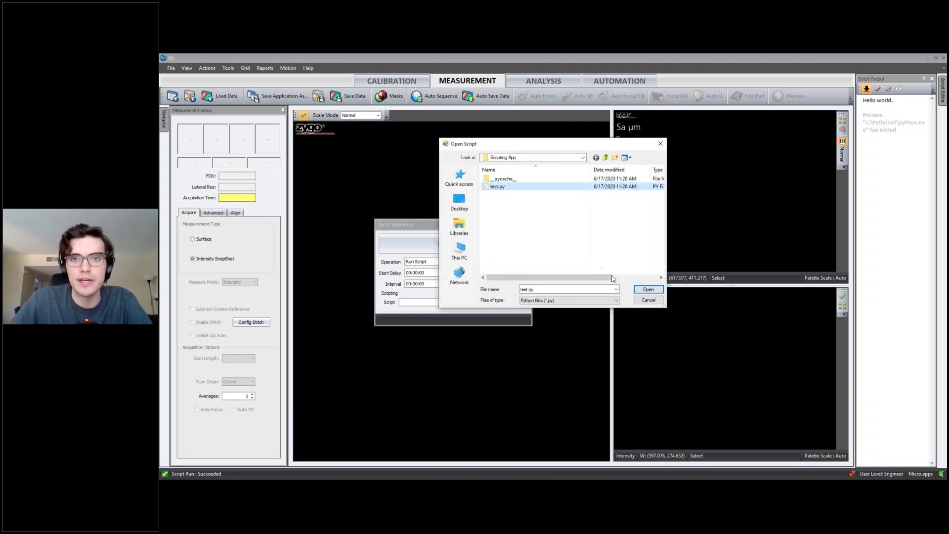
click(645, 290)
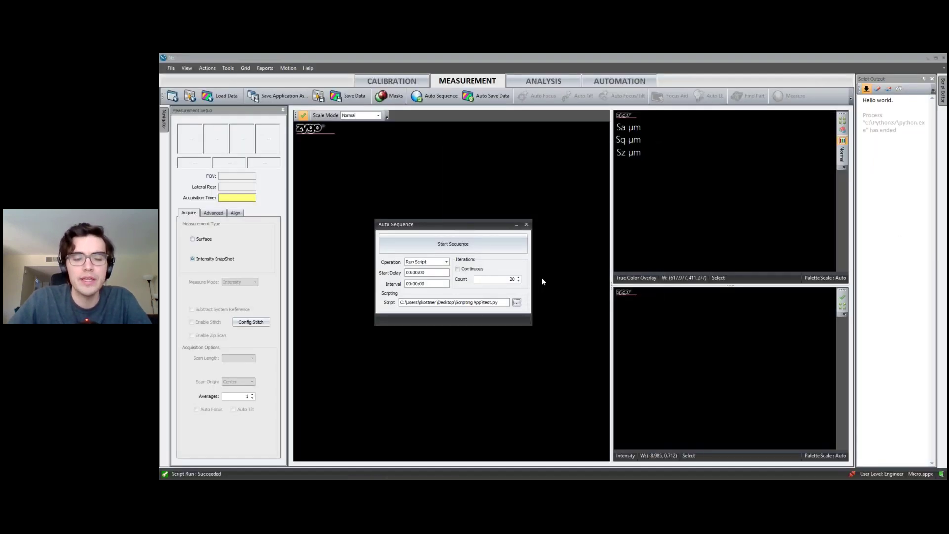
click(518, 277)
text(5)
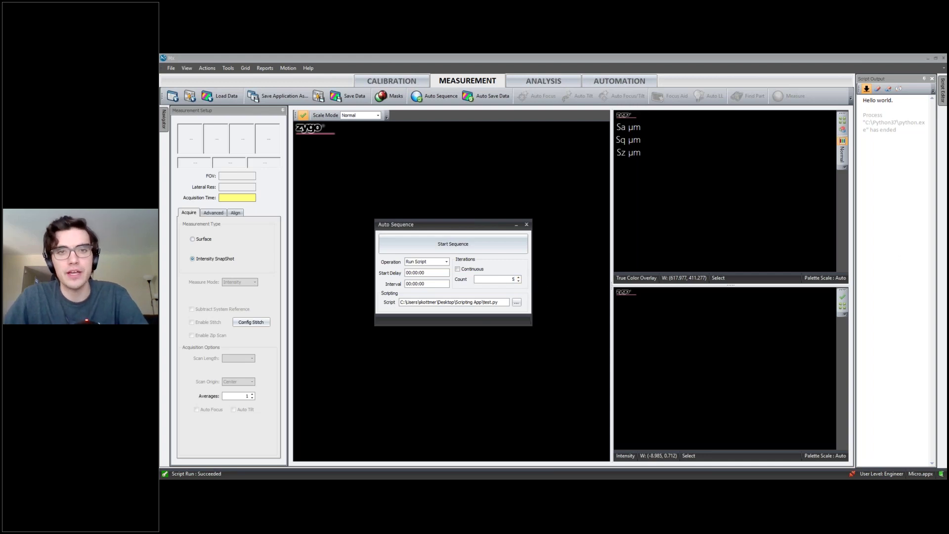
click(493, 247)
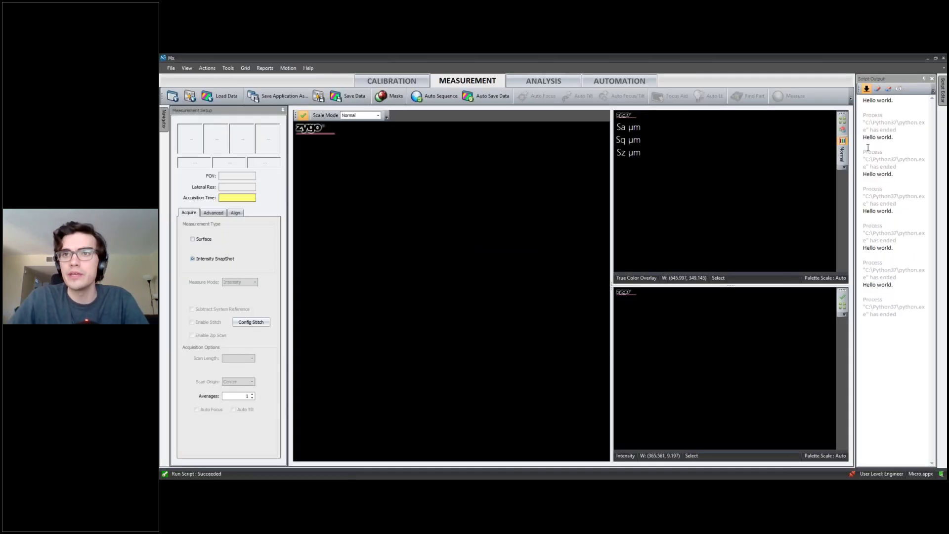
Step: Clear the script output, then set the Automation pattern's operation to Run Script using test.py
click(877, 89)
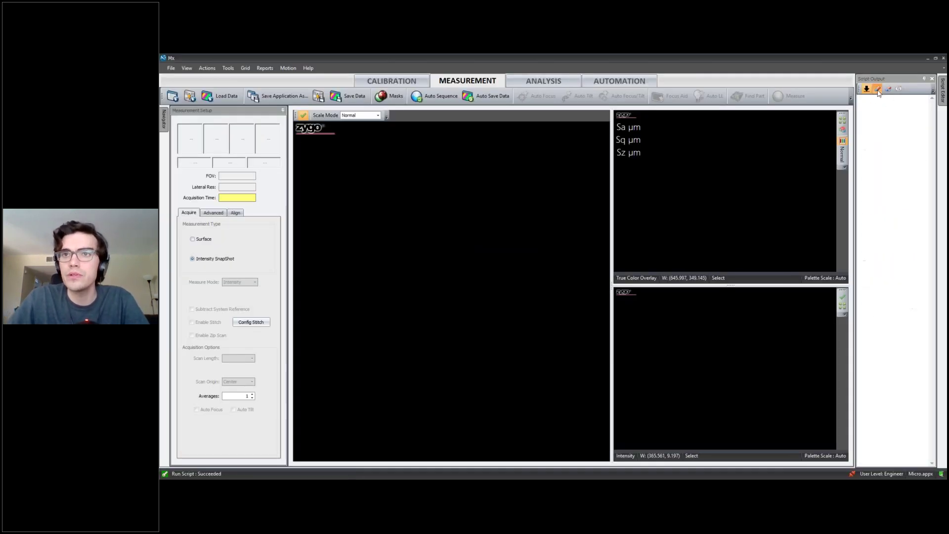
click(625, 84)
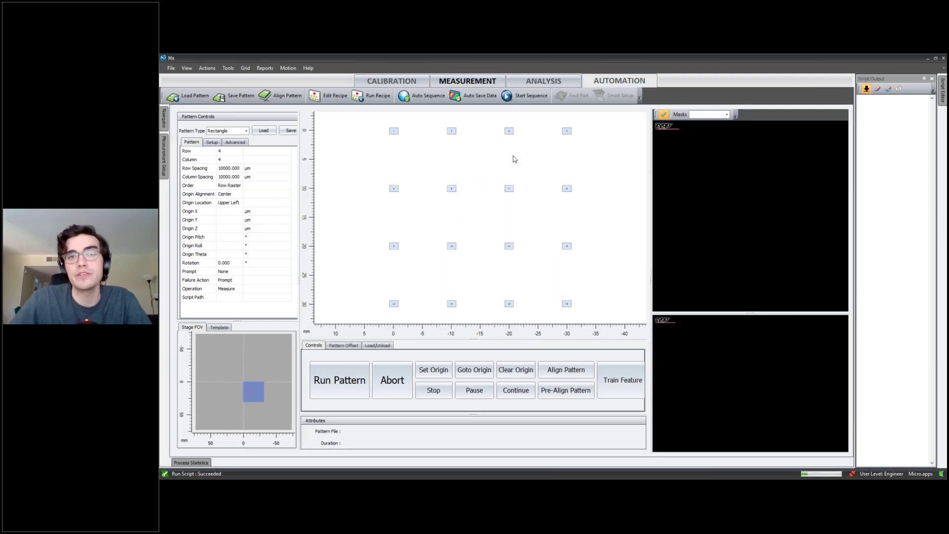
click(239, 289)
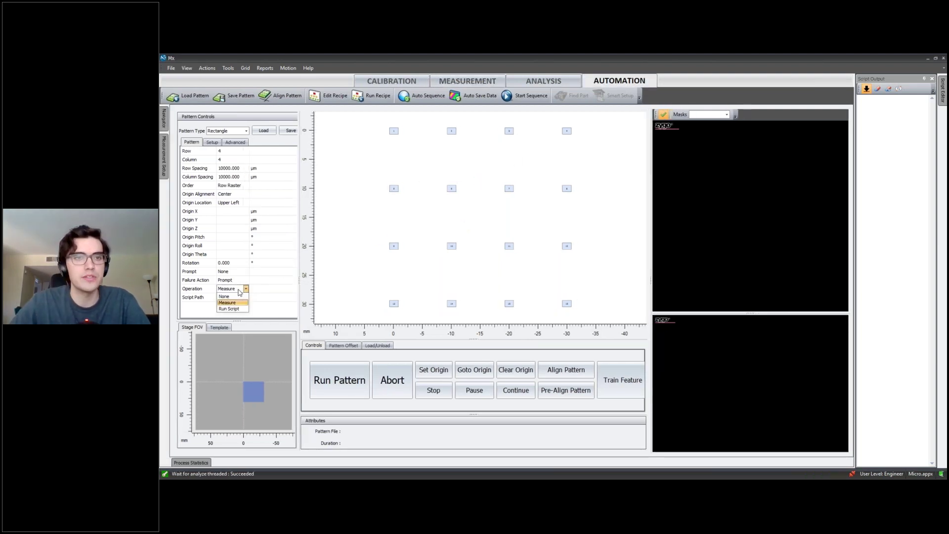
click(239, 309)
click(240, 300)
click(239, 297)
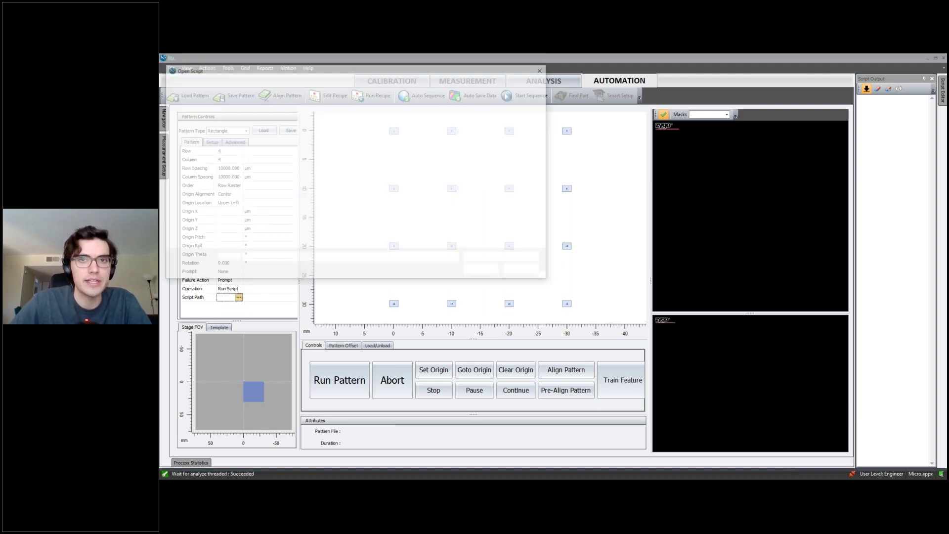
click(258, 131)
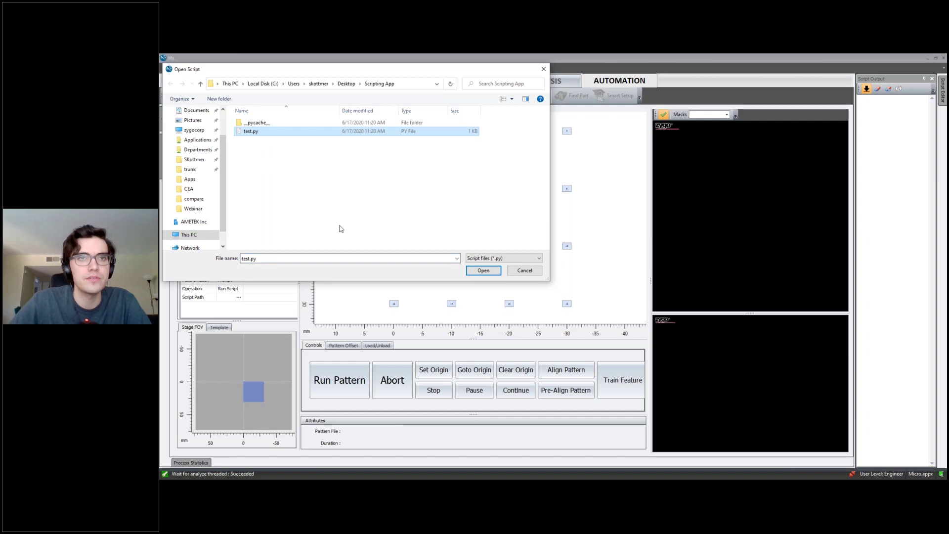
click(484, 271)
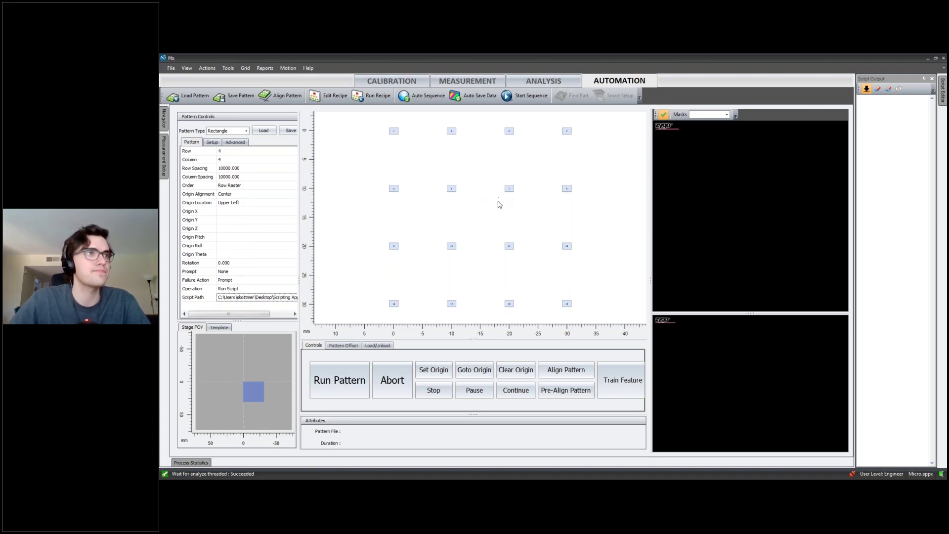
Step: On the Analysis page, run test.py from the Script Editor flyout with F5, then close the flyout
click(526, 83)
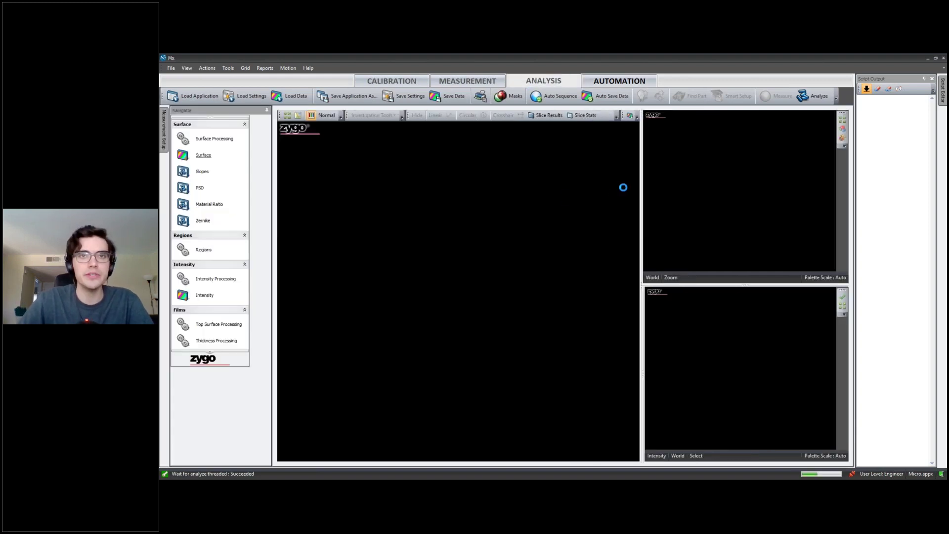
click(922, 79)
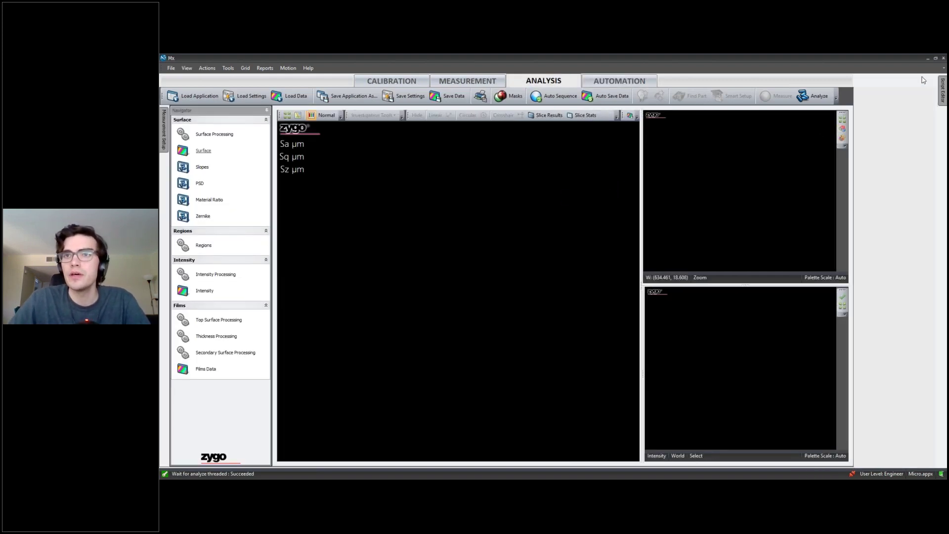
click(942, 90)
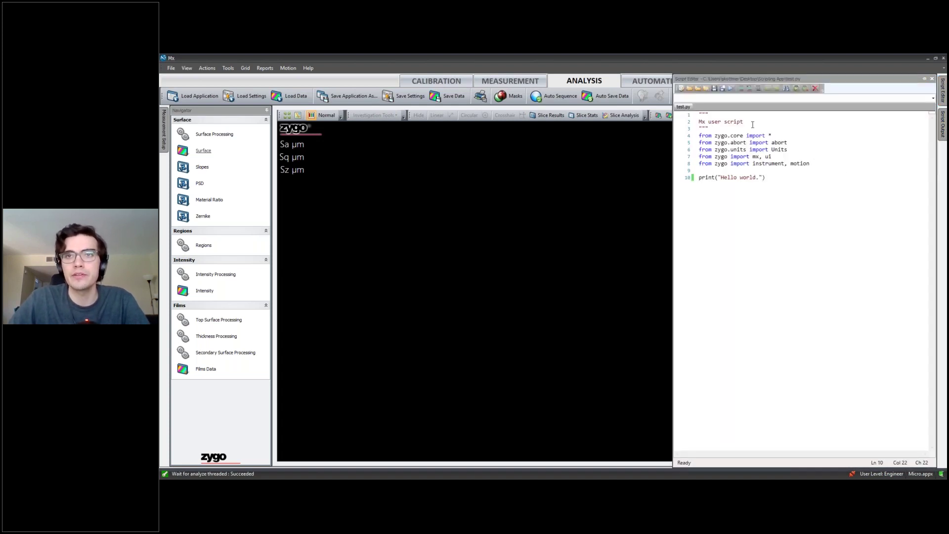
key(F5)
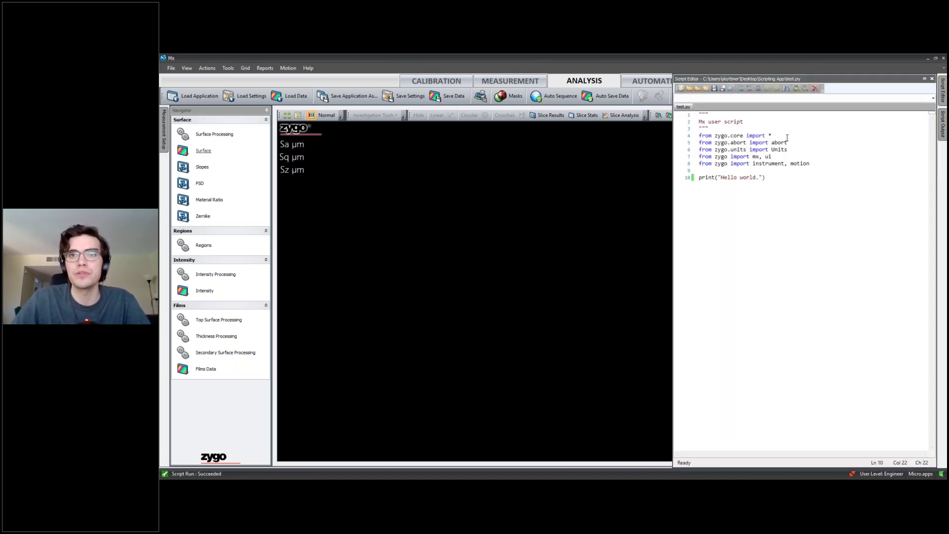
click(621, 165)
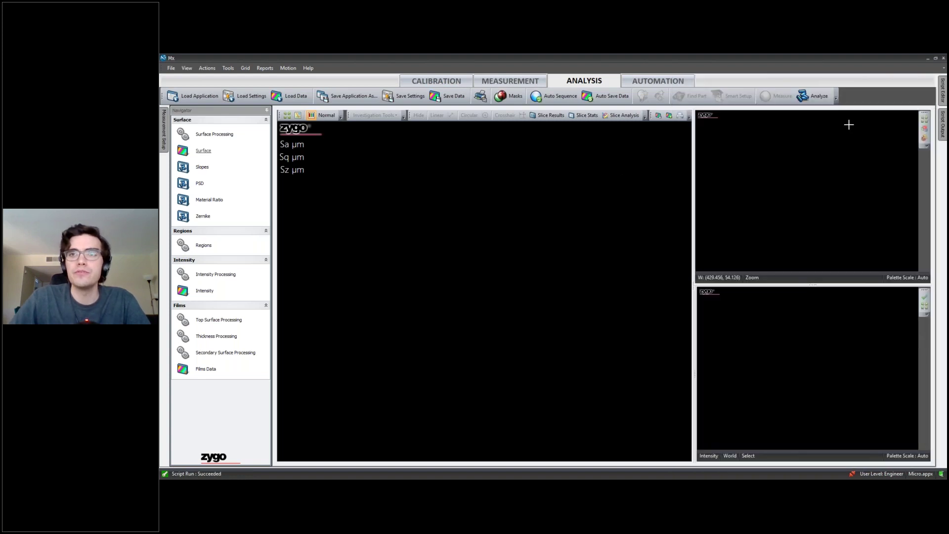
Step: Enable the Scripting panels and add an Add Script Button from Customize > Commands > Scripting to the toolbar
right_click(880, 96)
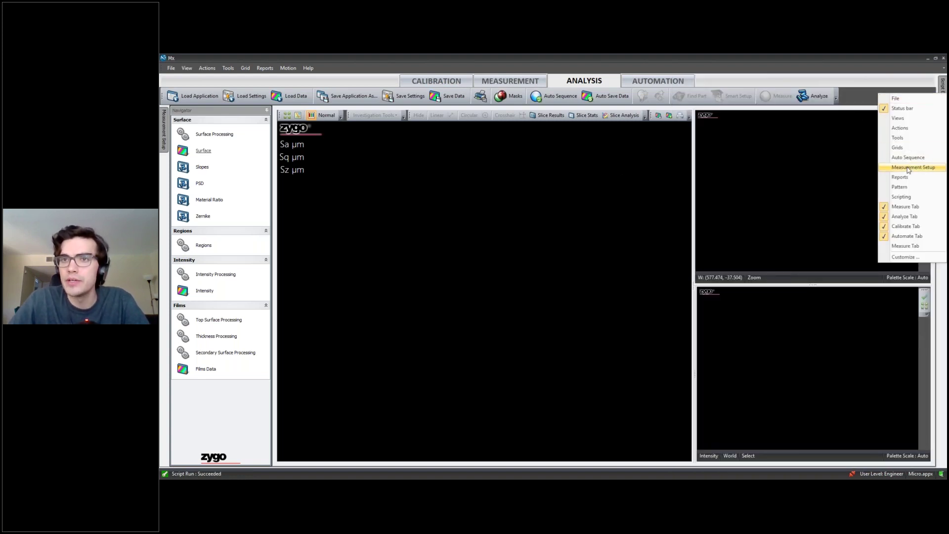
click(917, 198)
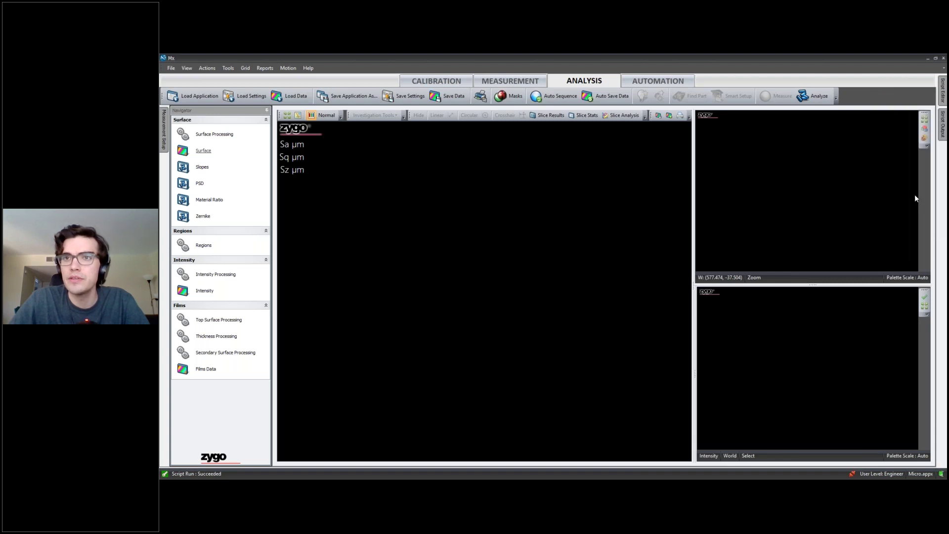
click(836, 99)
click(859, 121)
click(451, 140)
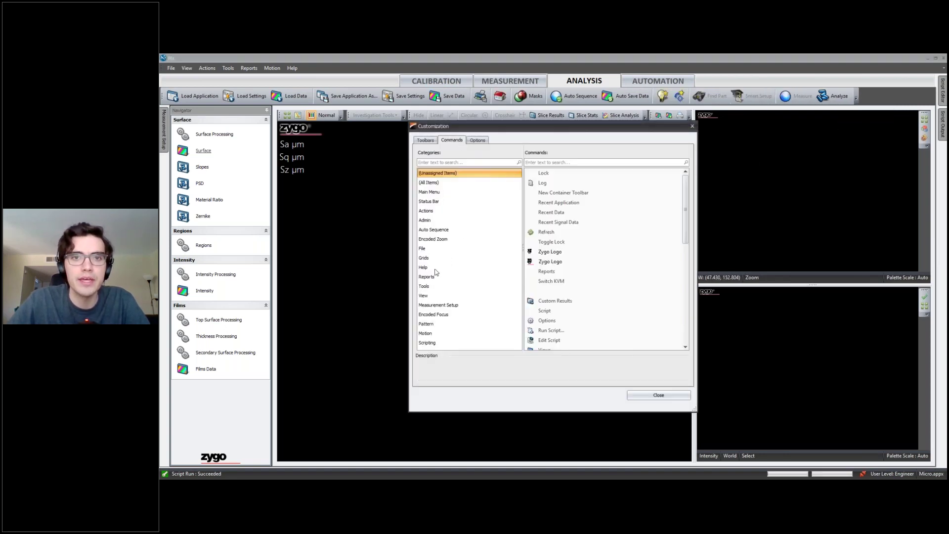
click(437, 343)
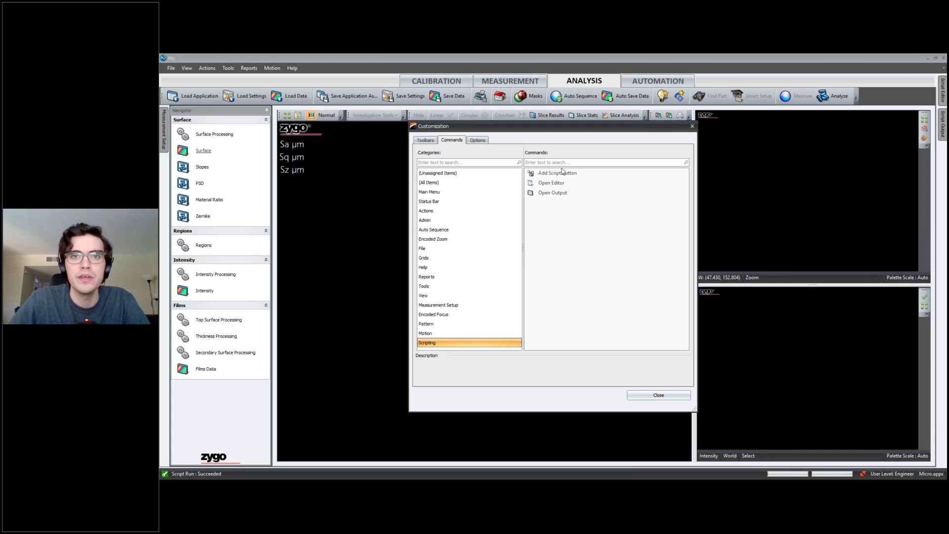
drag(546, 174, 862, 96)
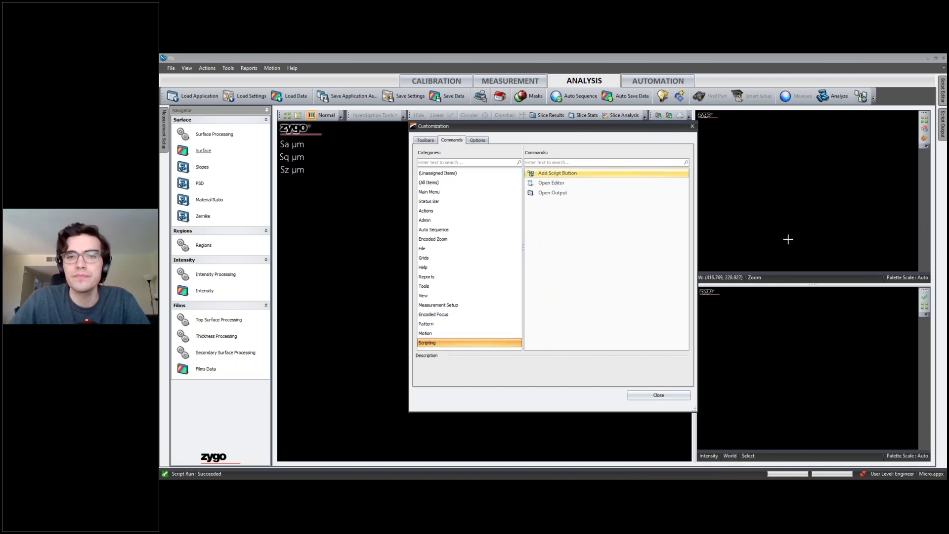
click(658, 394)
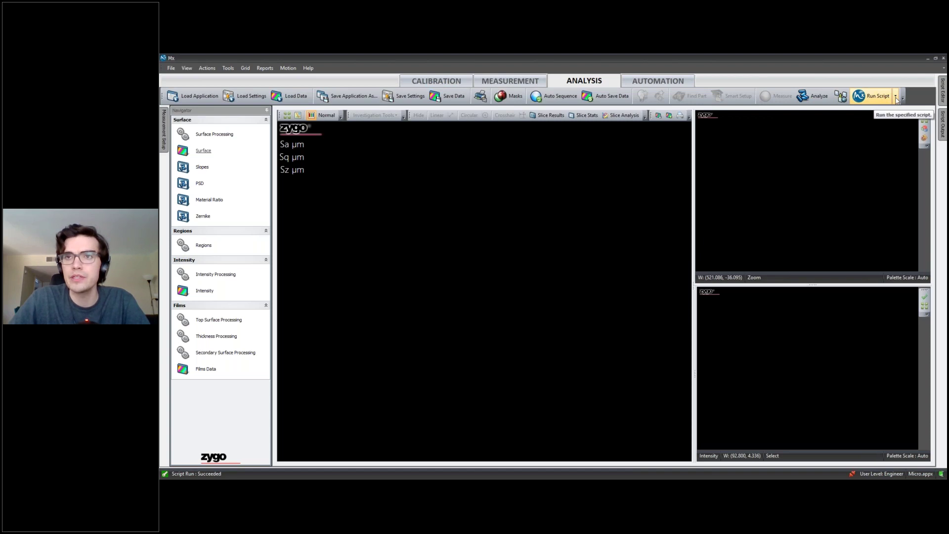
Step: Set the new toolbar script button's script to test.py
click(895, 99)
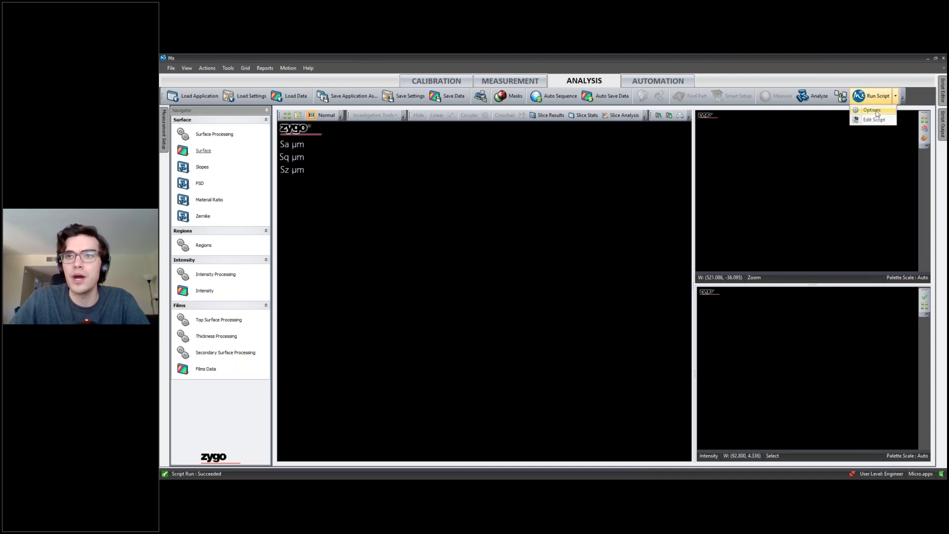
click(876, 110)
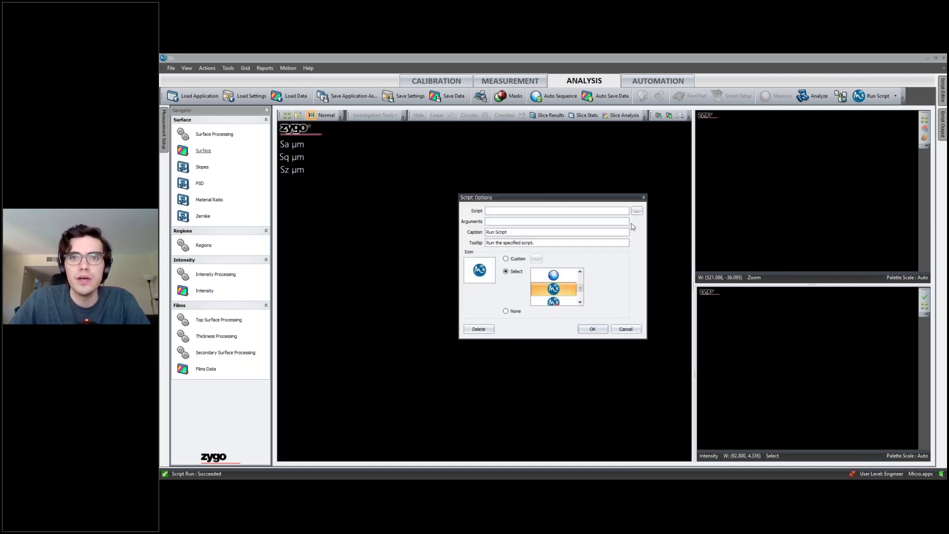
click(637, 212)
click(496, 187)
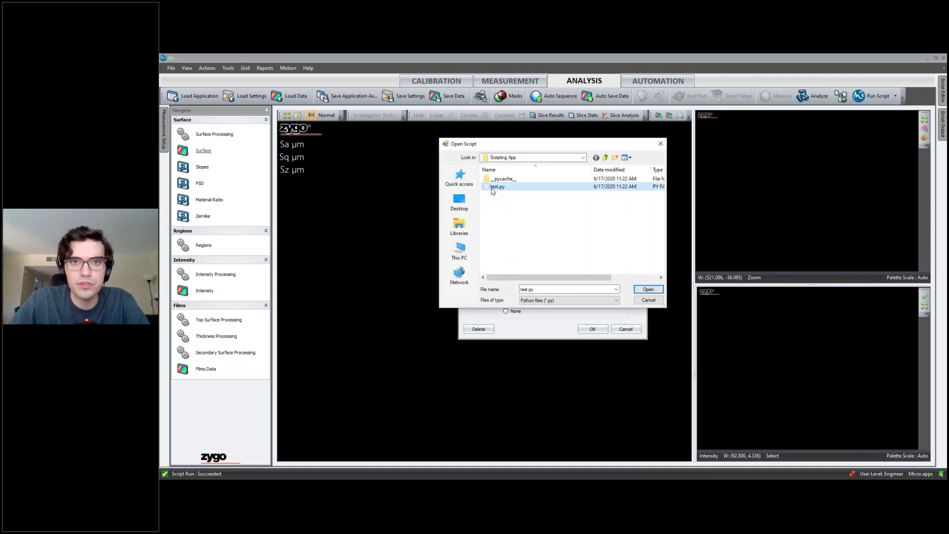
click(647, 289)
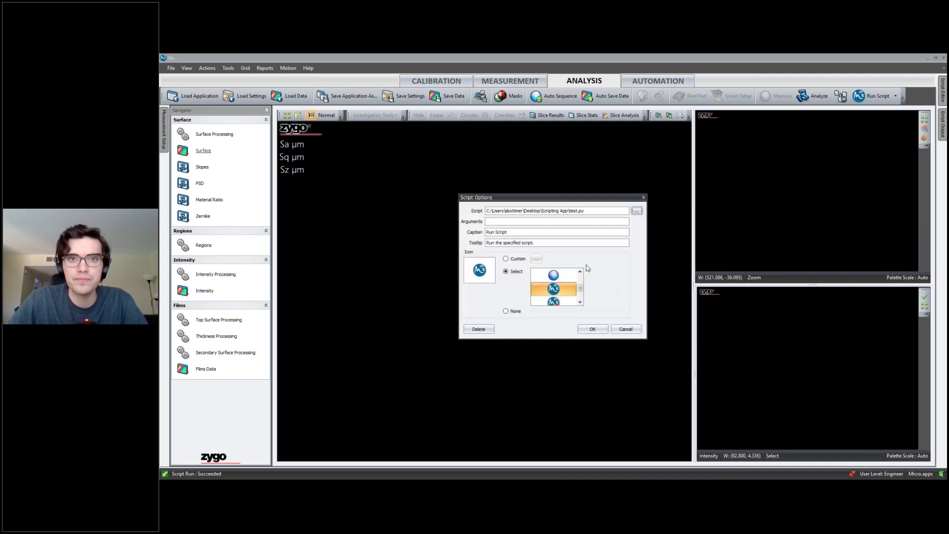
Step: Give the button caption 'Say Hello', tooltip 'Says hello.' and the top icon, then confirm
click(491, 222)
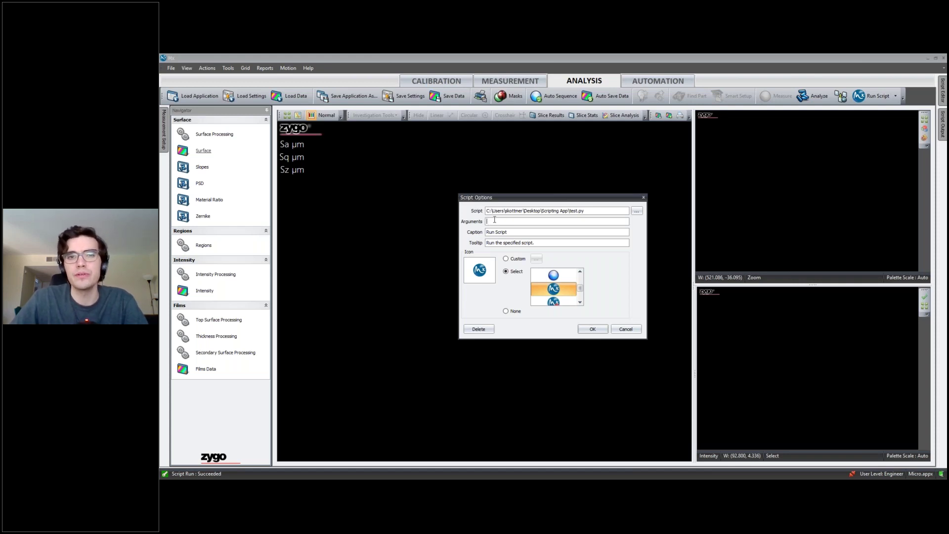
drag(506, 232, 487, 232)
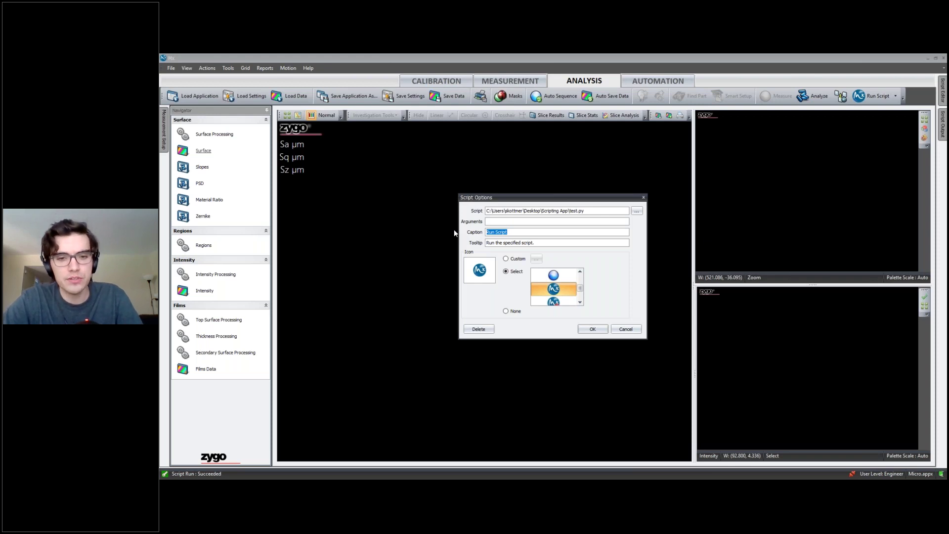
text(Say H)
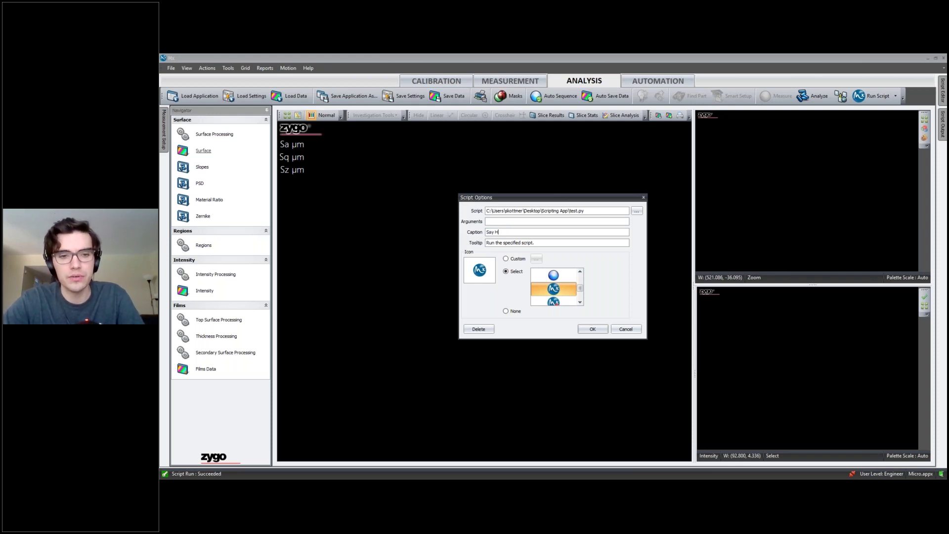
text(ello)
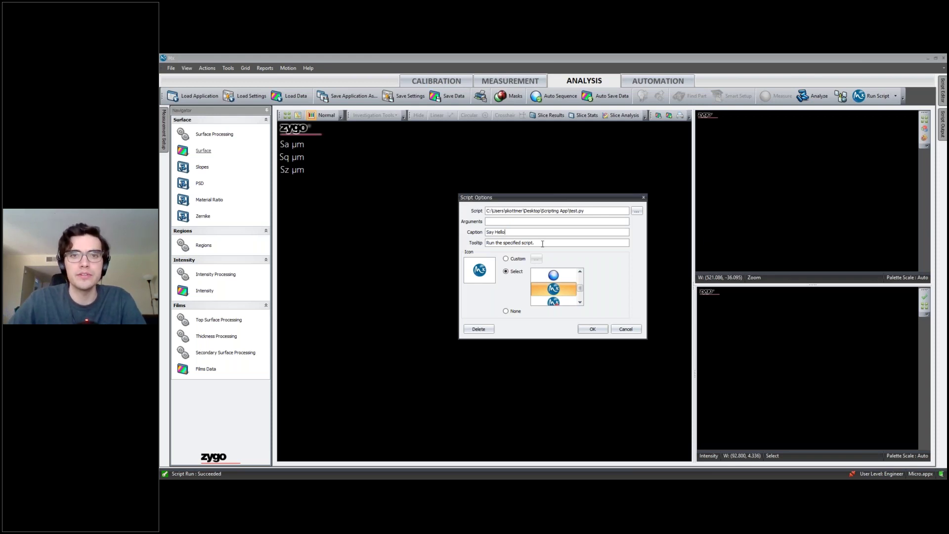
drag(537, 243, 466, 239)
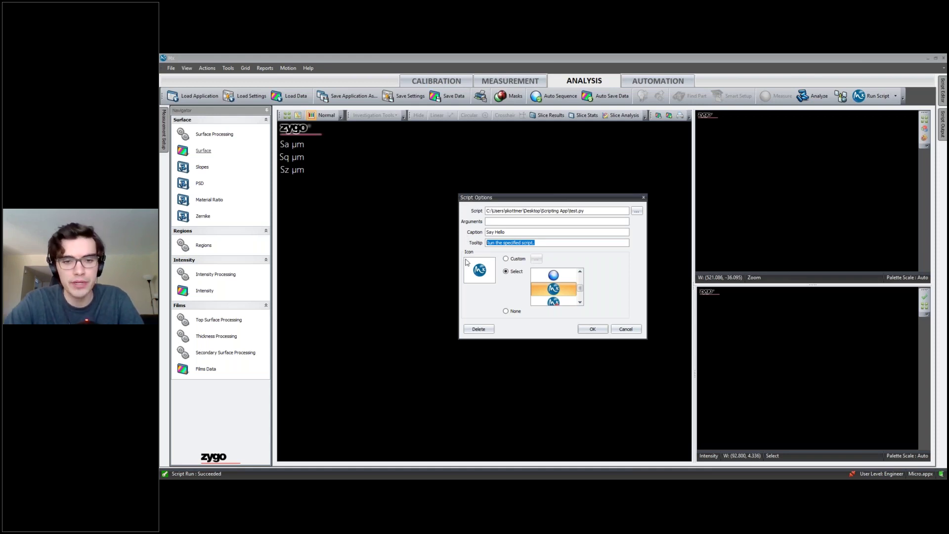
text(Says )
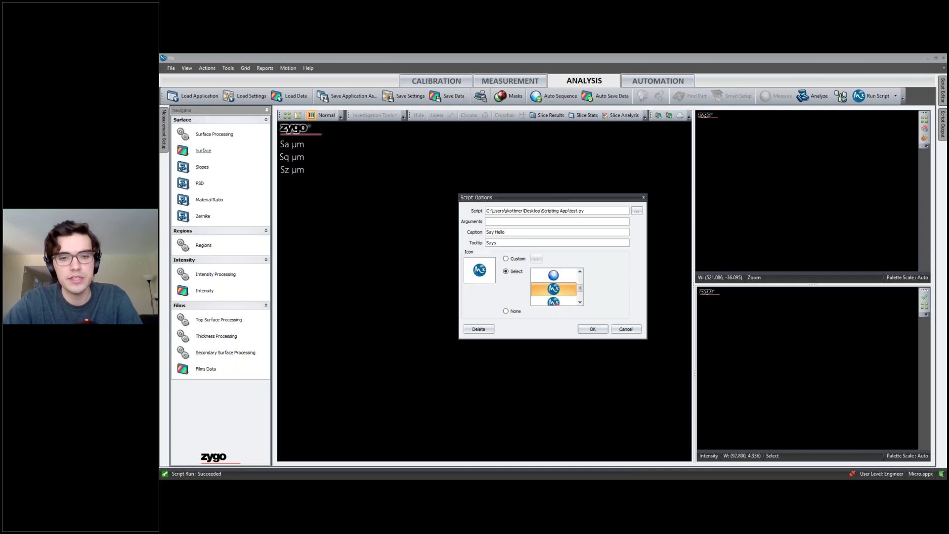
text(hello.)
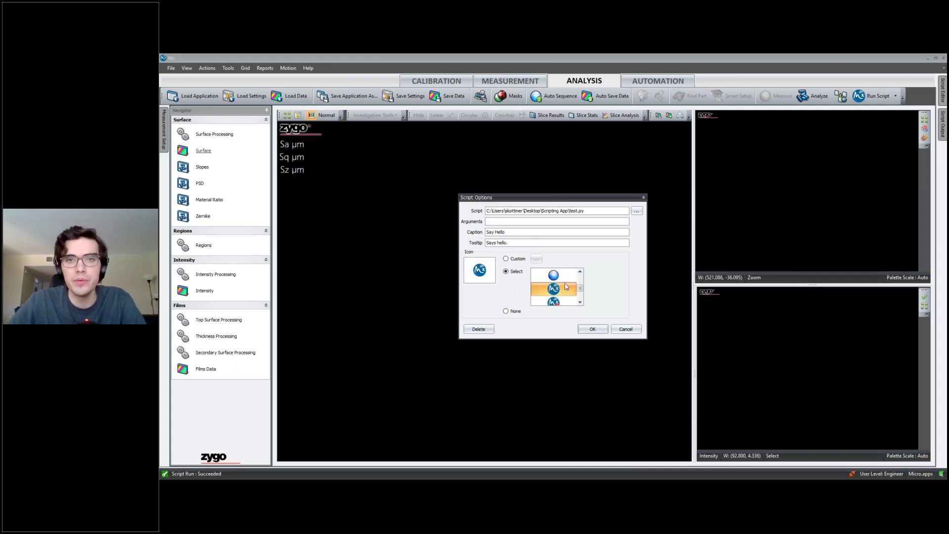
scroll(563, 289, down, 5)
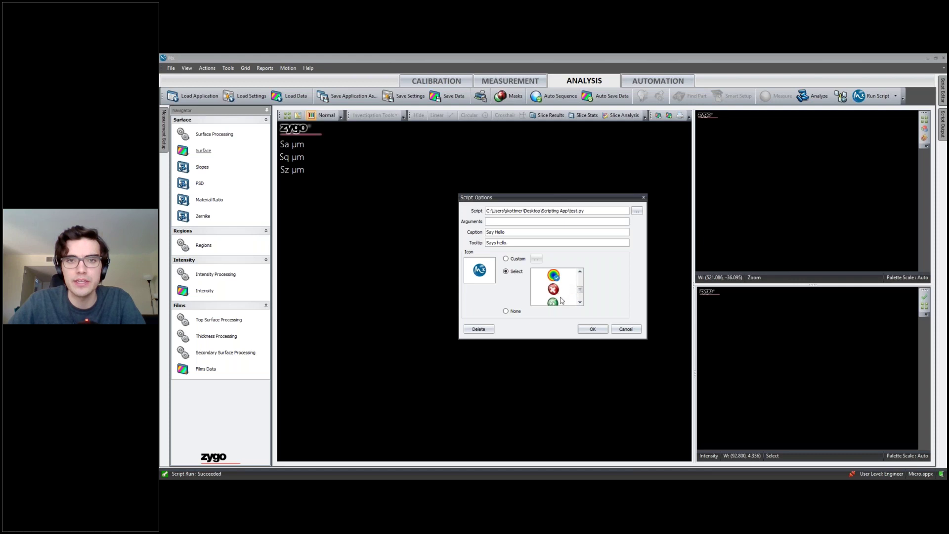
click(561, 300)
click(564, 277)
click(592, 328)
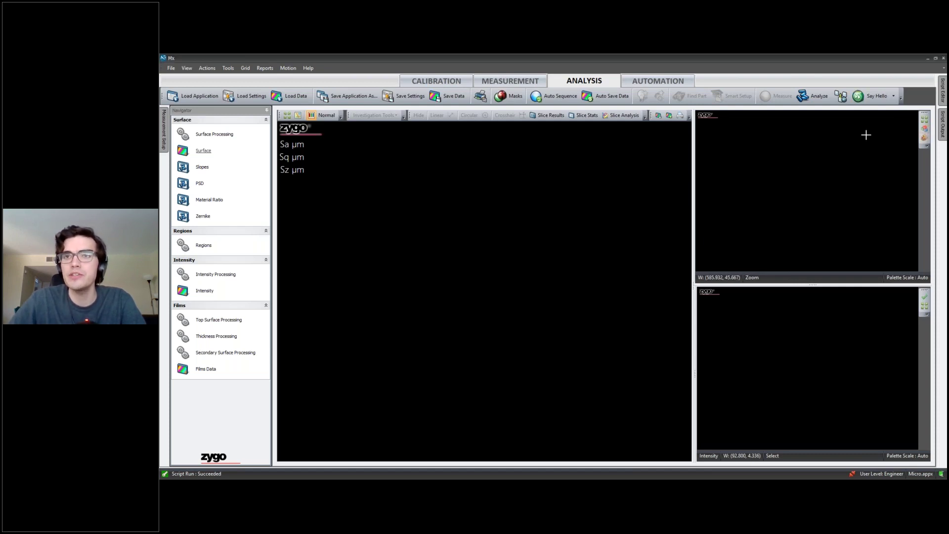
Step: Run the Say Hello toolbar button again so test.py prints 'Hello world.' once more
click(873, 98)
click(943, 121)
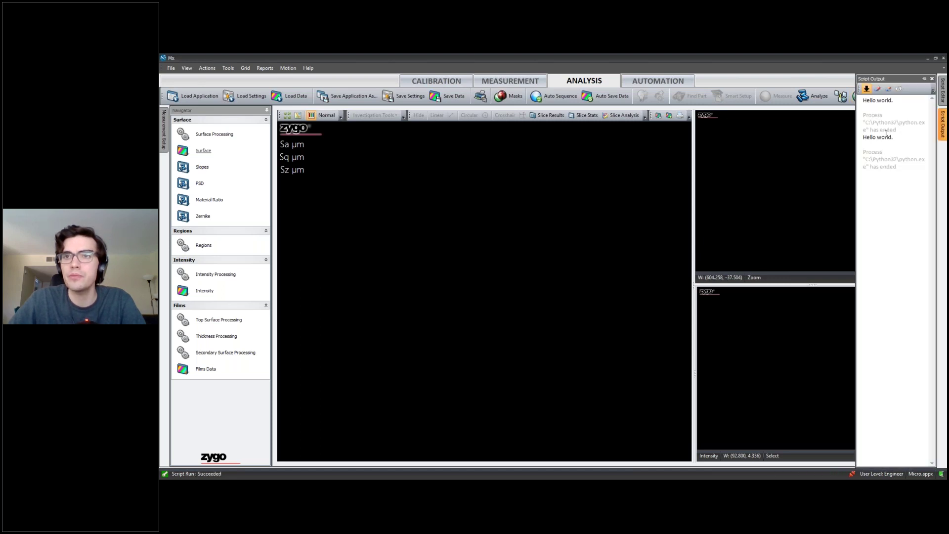
click(853, 96)
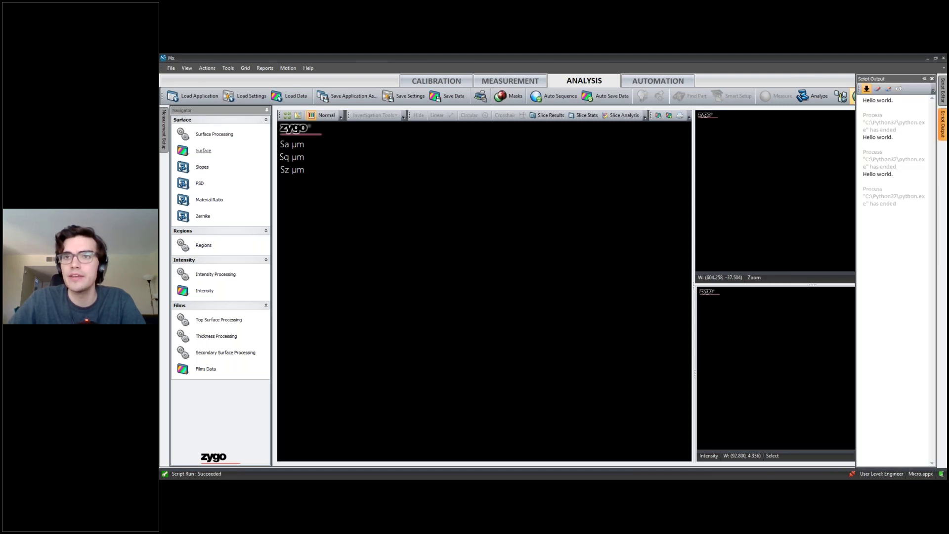
click(854, 96)
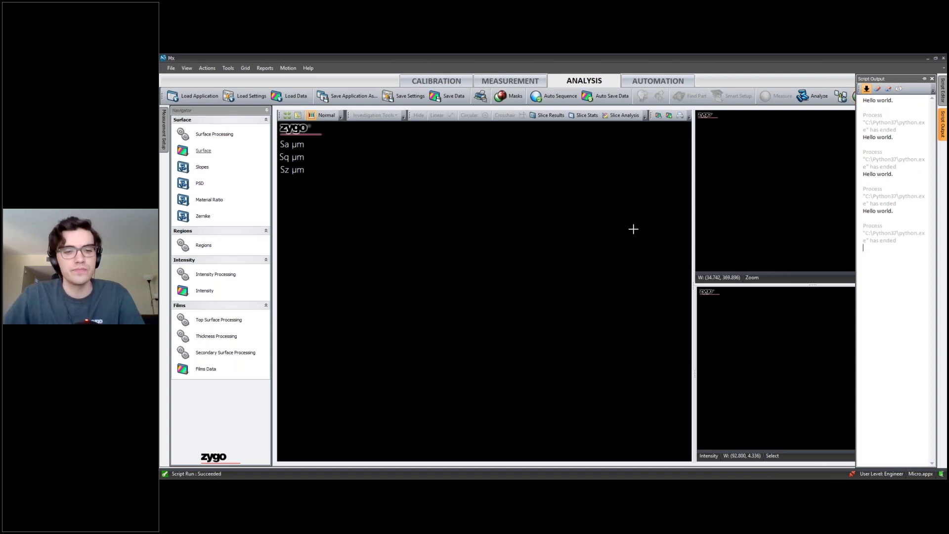
Step: Reveal the 'Q&A: Writing and Running Scripts in Mx' line on the slide, then return to Mx
key(alt+Tab)
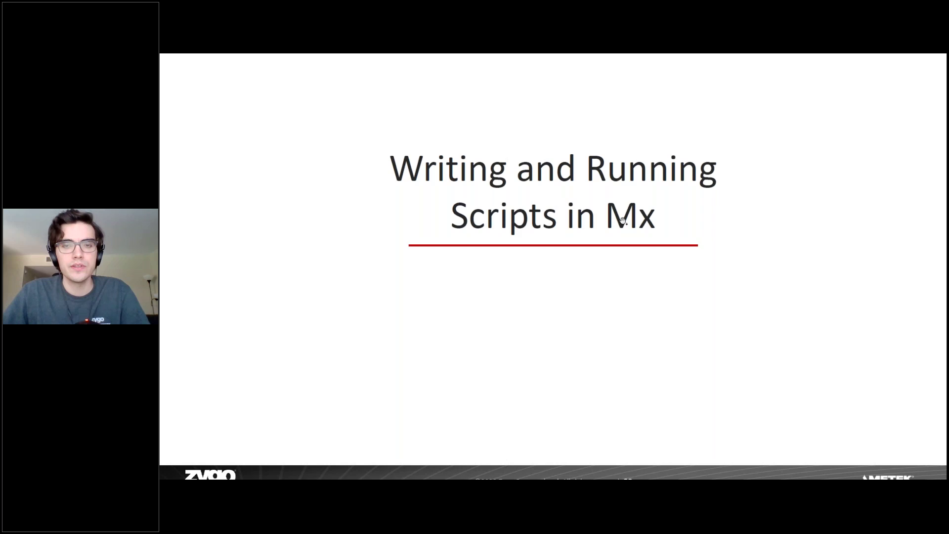
click(622, 220)
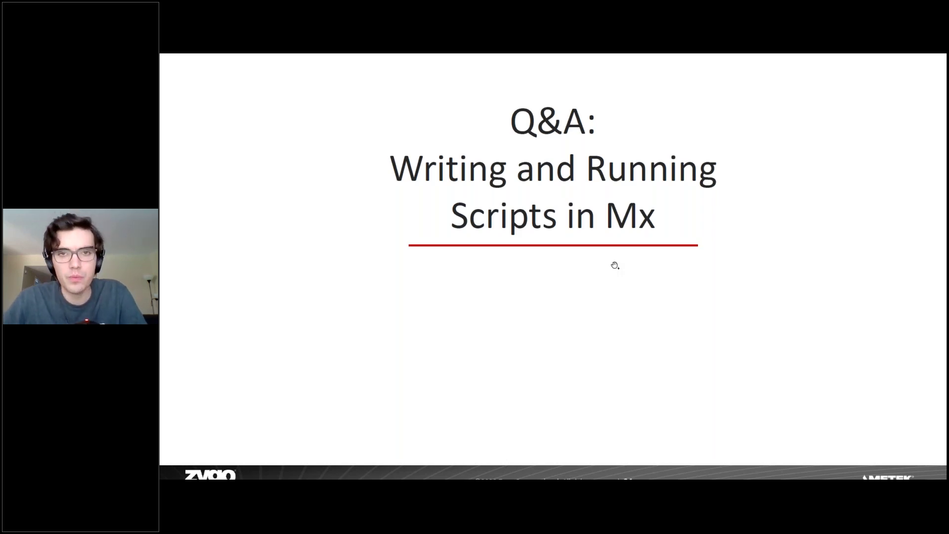
key(alt+Tab)
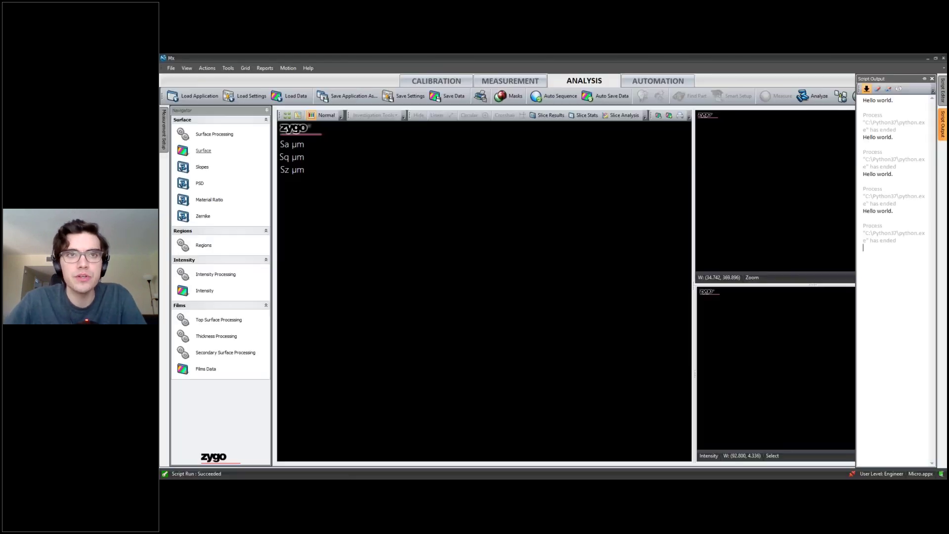
click(228, 67)
key(Escape)
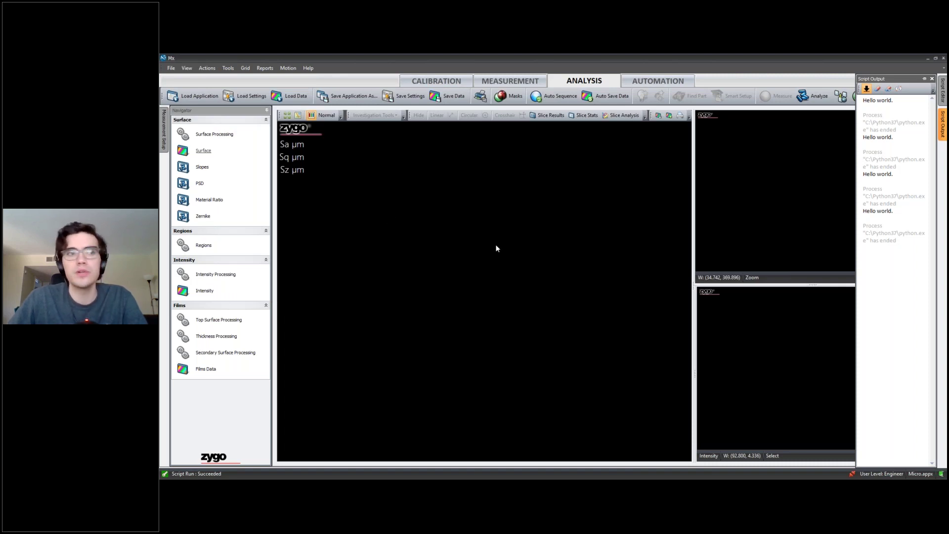
mouse_move(692, 481)
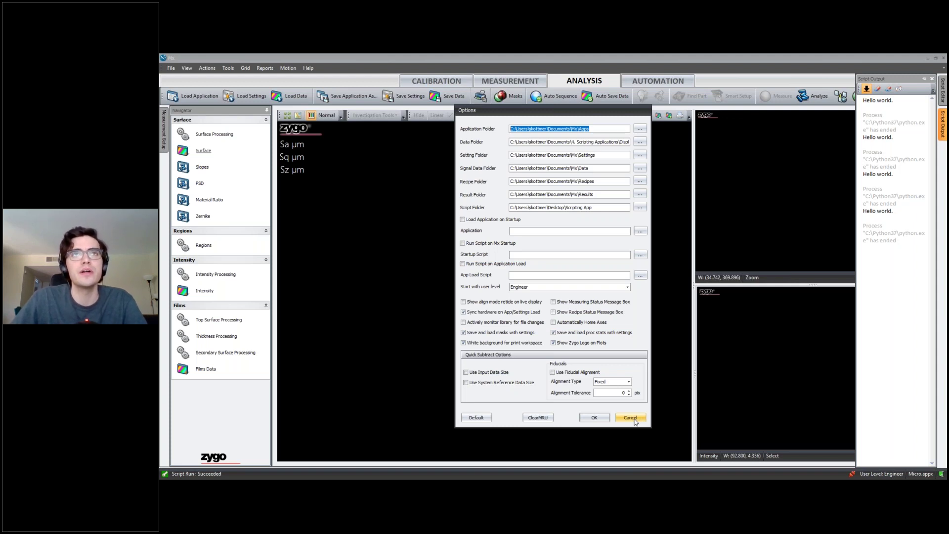
click(630, 418)
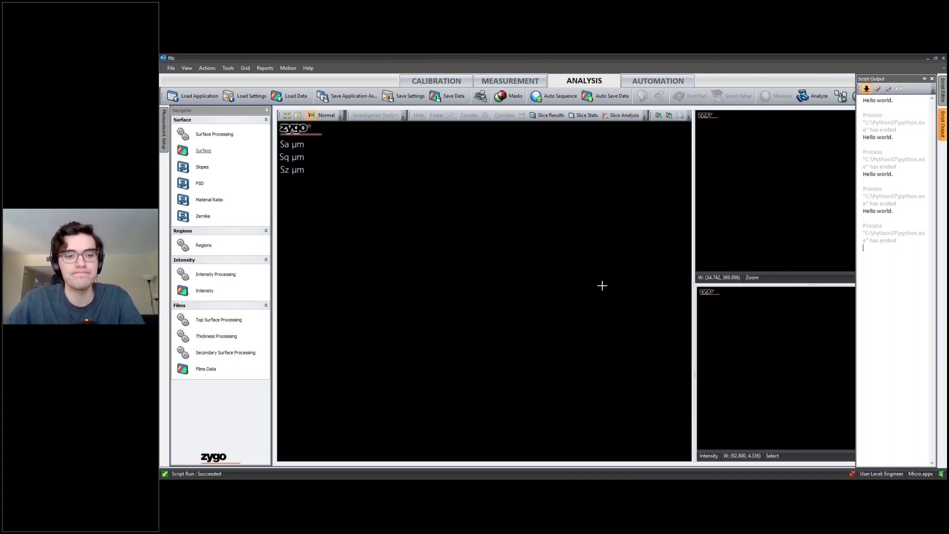
Step: Switch to Acrobat Reader and advance to the 'Build a Scripting App' slide
key(super)
key(super)
key(alt+Tab)
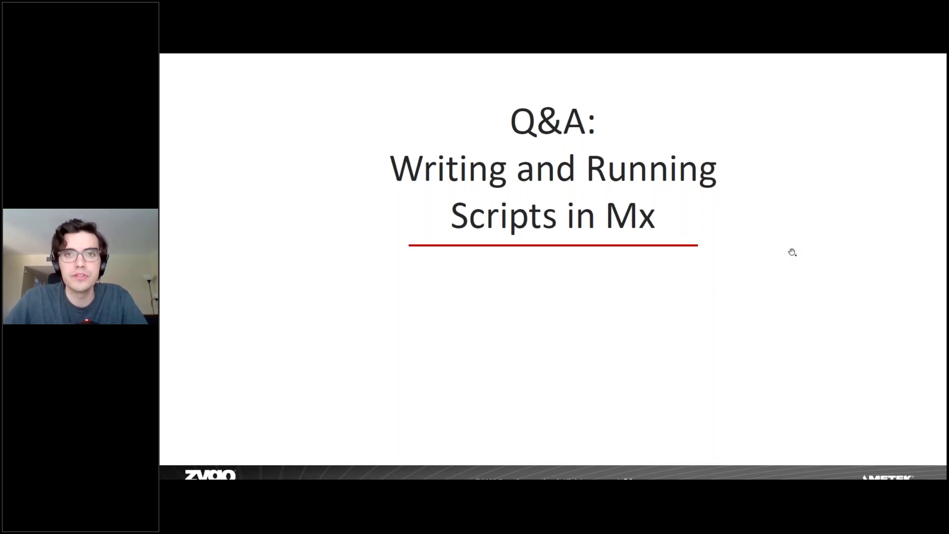
key(Right)
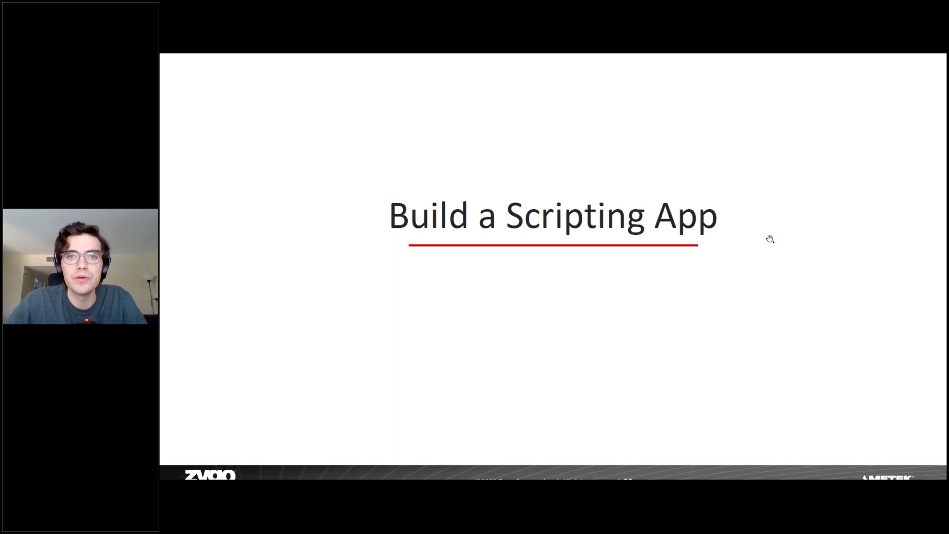
Step: Advance past the Premise slide to the Requirements slide
key(Right)
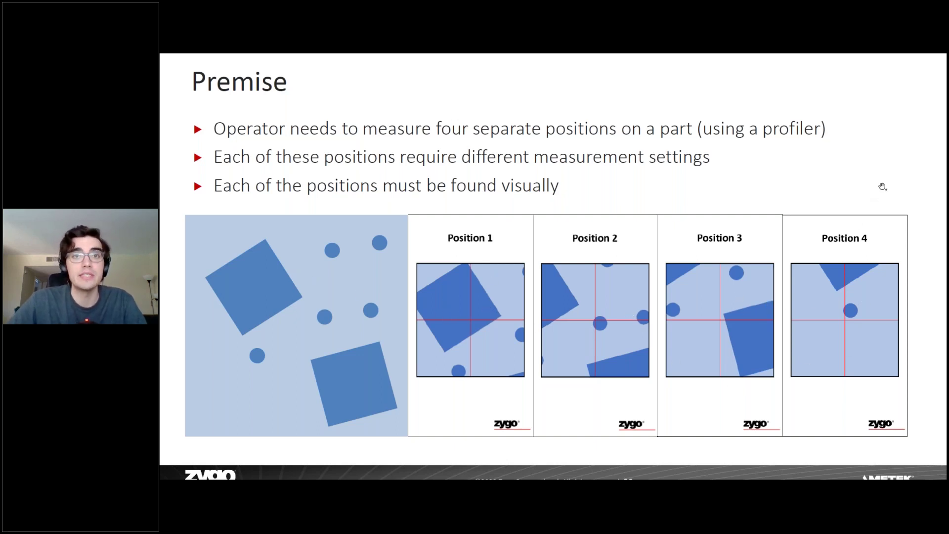
key(Right)
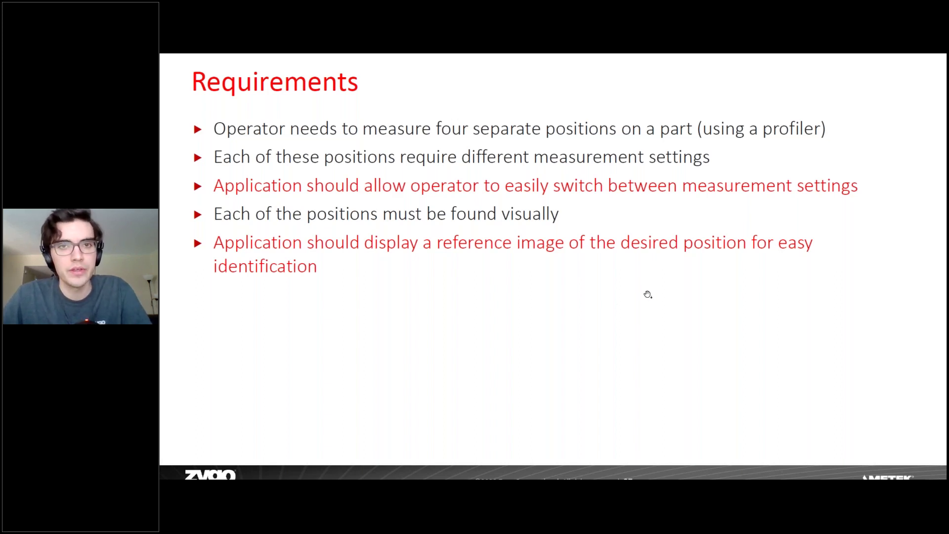
Step: Bring up the window switcher over the Requirements slide
key(alt+Tab)
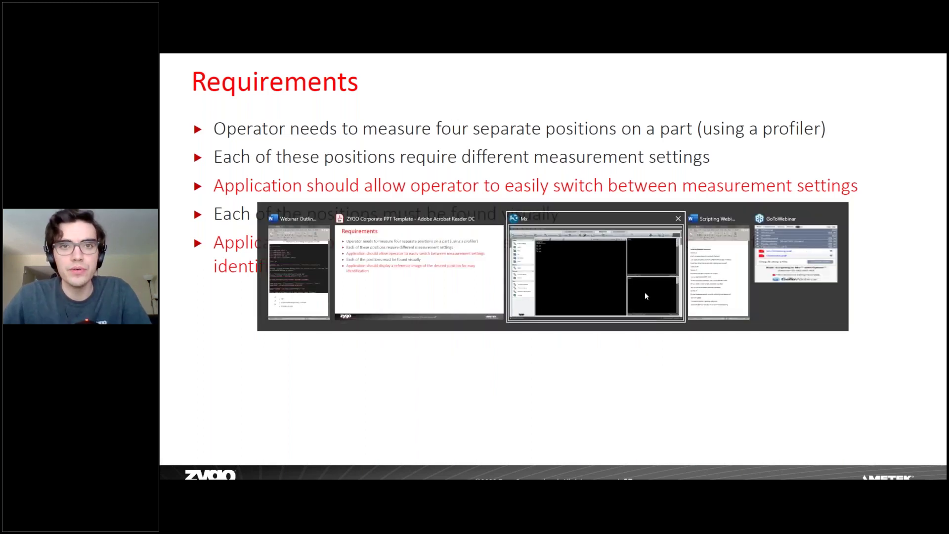
Step: Close the Micro.appx application in Mx, answering the save-changes prompt
click(645, 296)
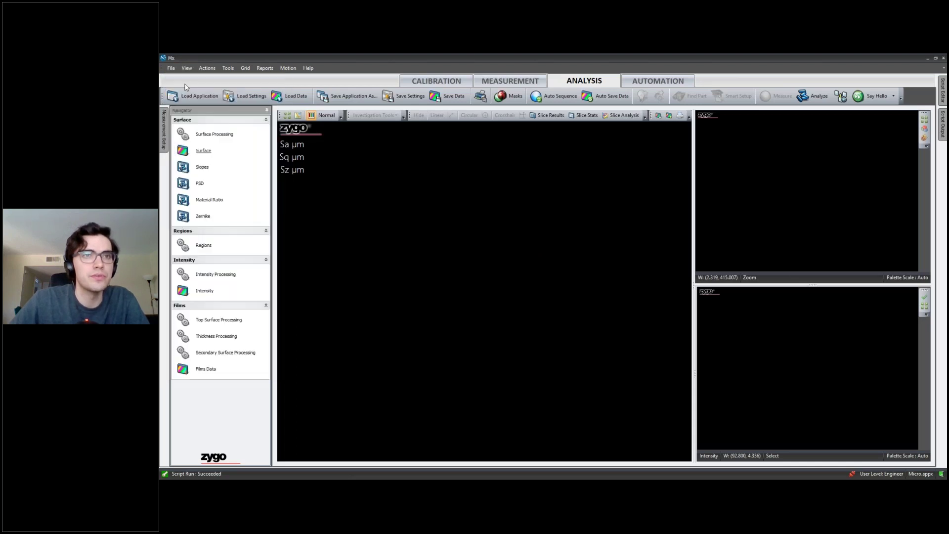
click(171, 68)
click(197, 140)
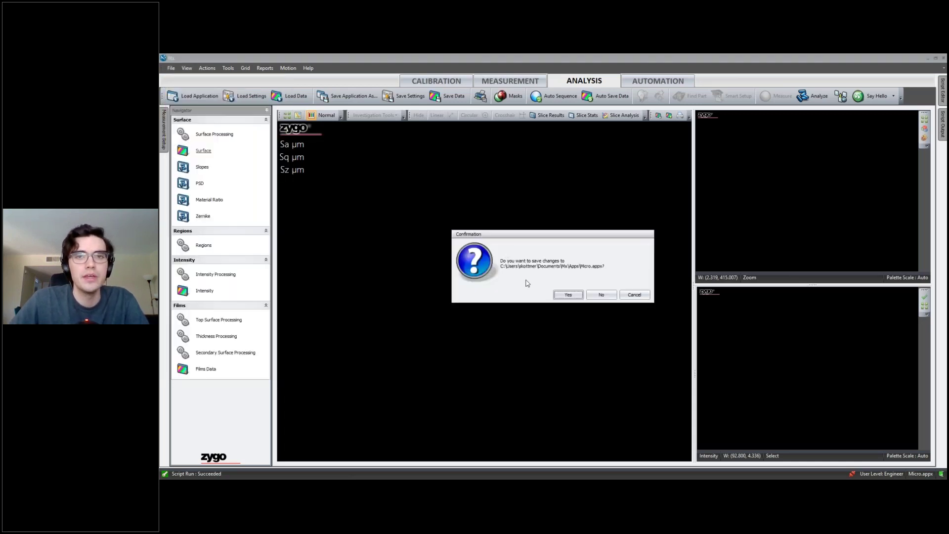
key(Return)
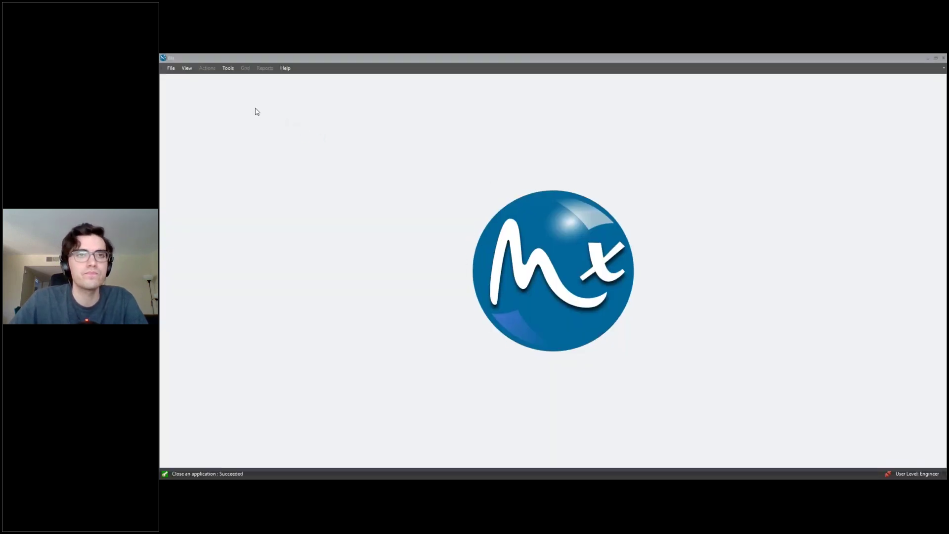
Step: Reload the first entry from File > Recent Applications
click(171, 69)
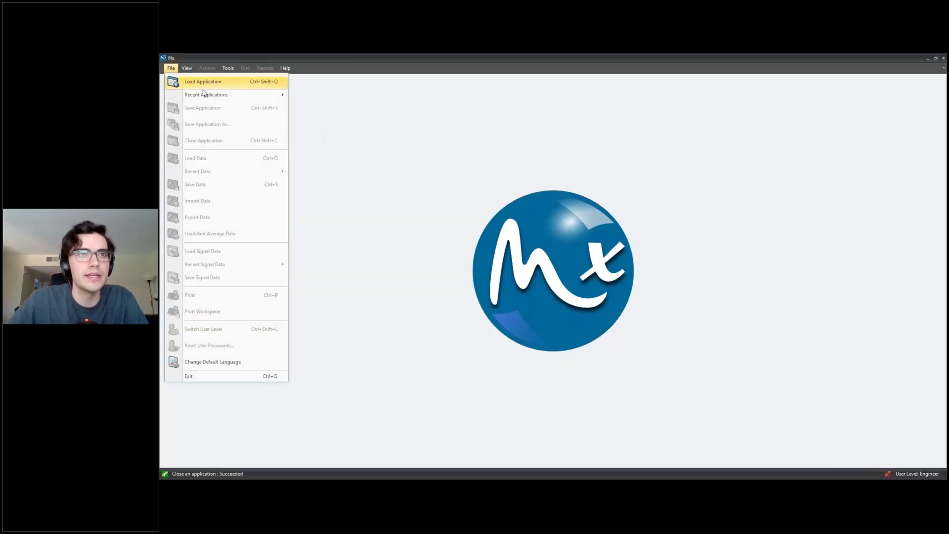
mouse_move(249, 95)
click(317, 97)
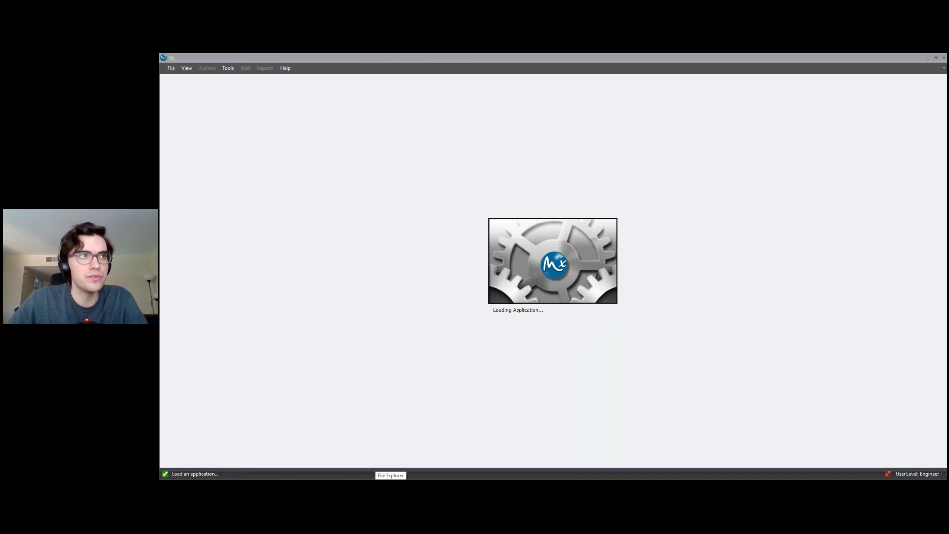
Step: Browse Desktop > Scripting App, preview Position1.png, select the Position files, then minimize Explorer
click(391, 487)
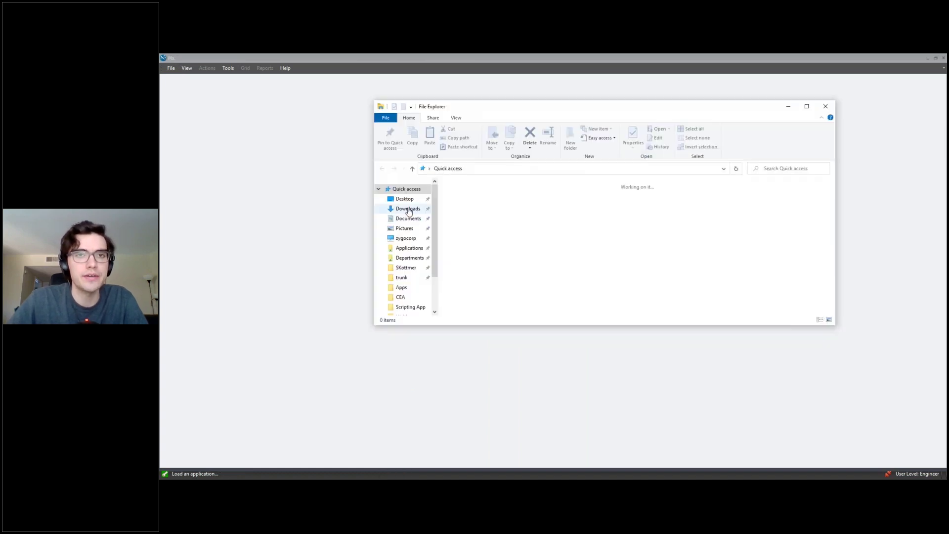
click(406, 200)
double_click(468, 211)
click(487, 204)
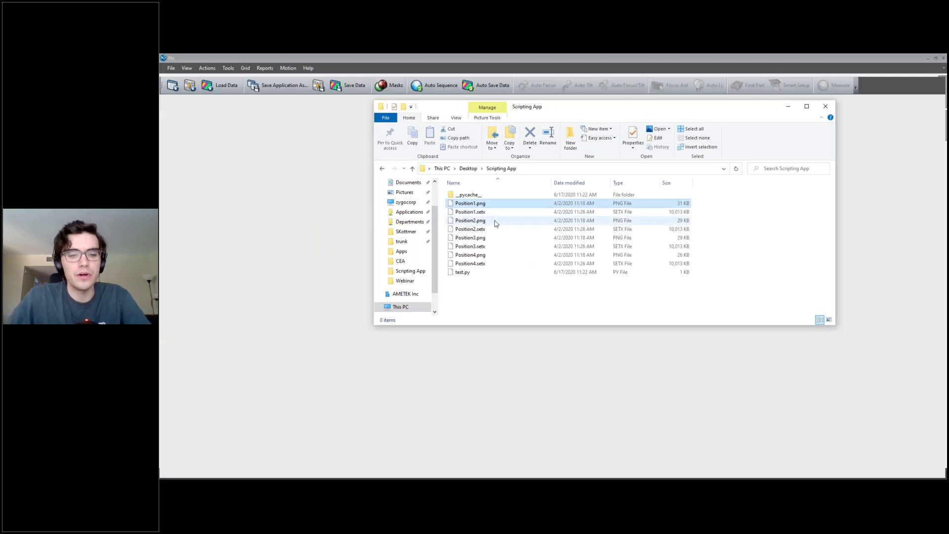
double_click(489, 205)
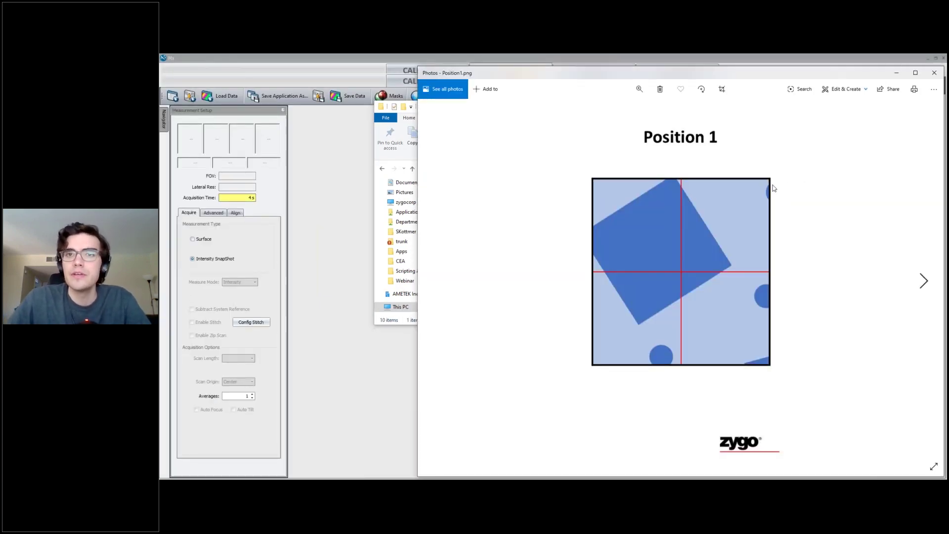
click(934, 73)
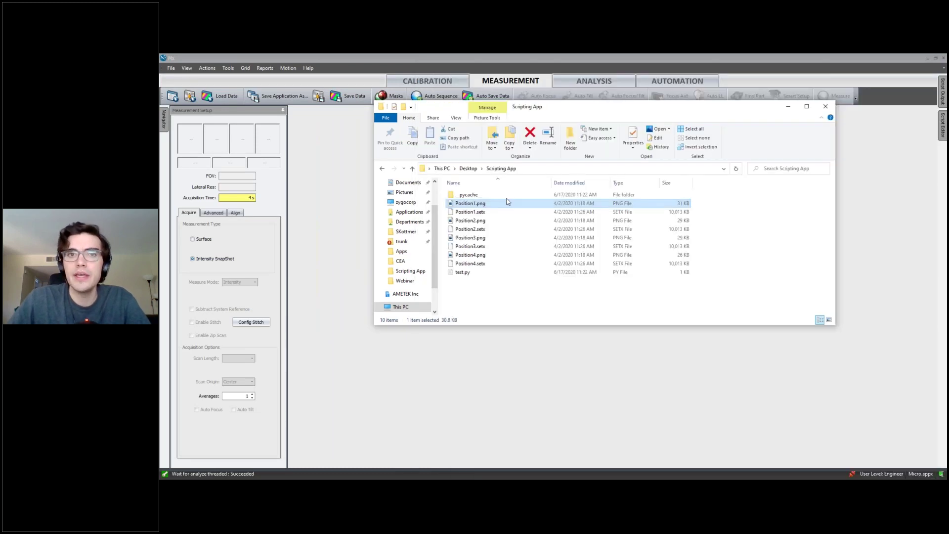
shift+click(492, 265)
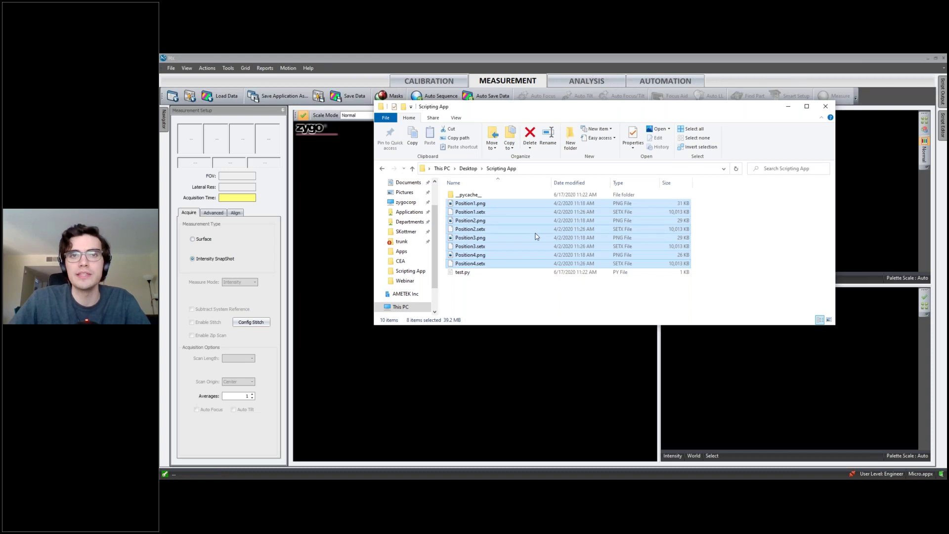
click(788, 106)
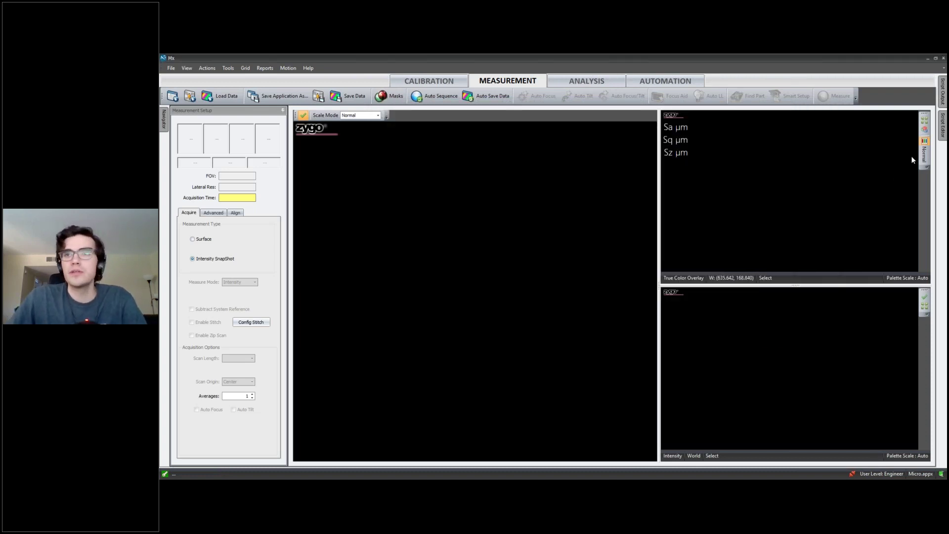
Step: Widen and pin the script editor, then start a fresh default script below the imports
click(942, 132)
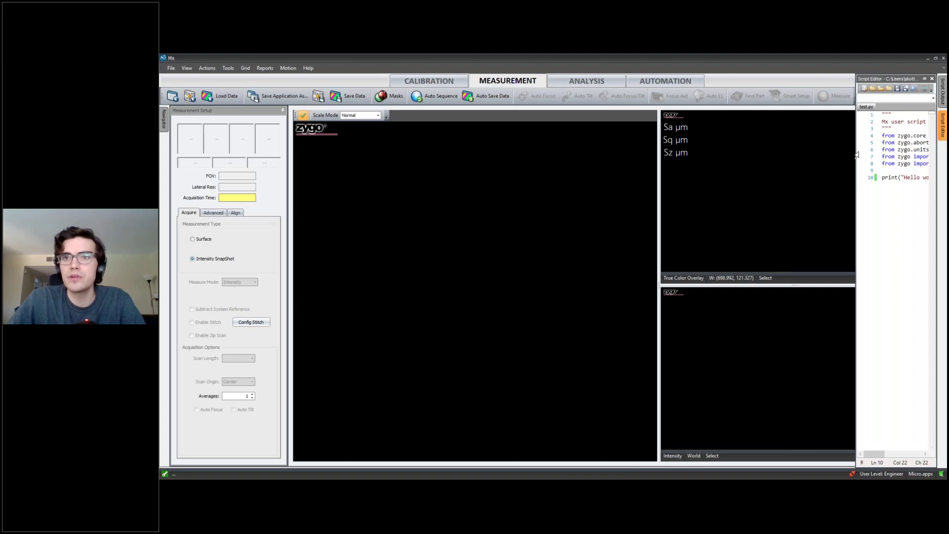
drag(856, 154, 511, 163)
click(924, 78)
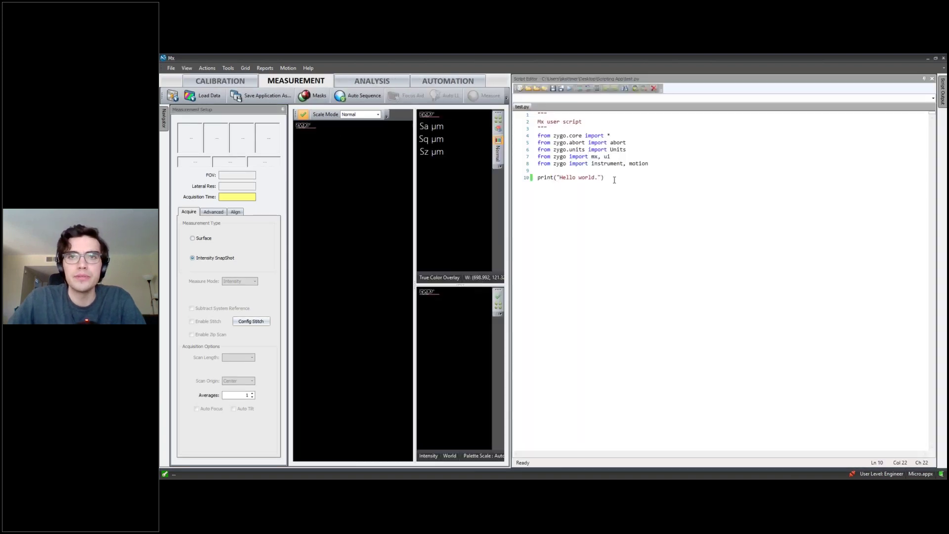
click(654, 88)
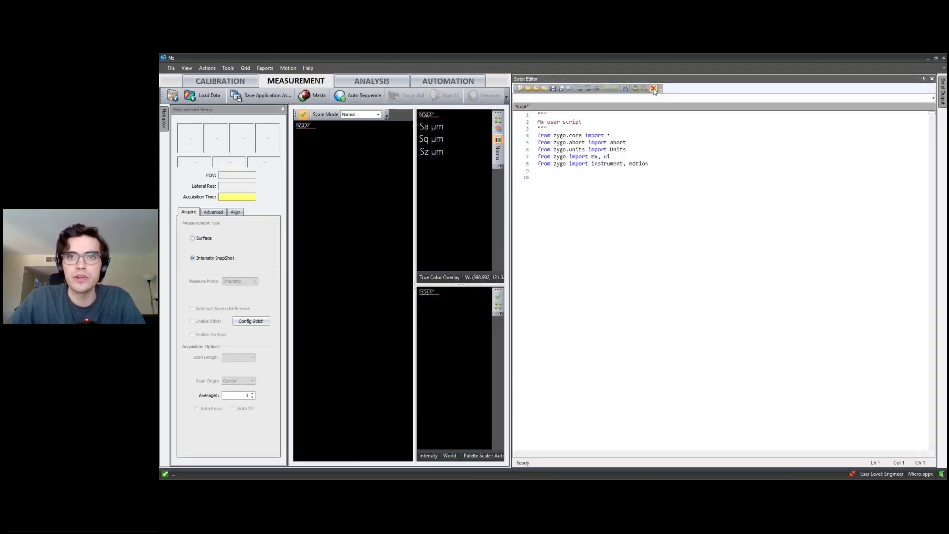
click(557, 181)
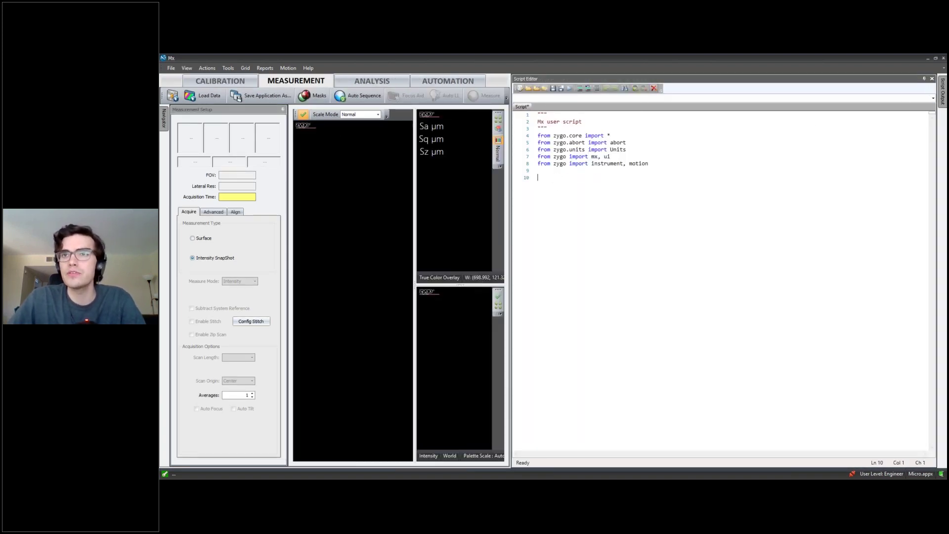
Step: Pin the Script Output pane open and clear the old Hello world output
click(942, 91)
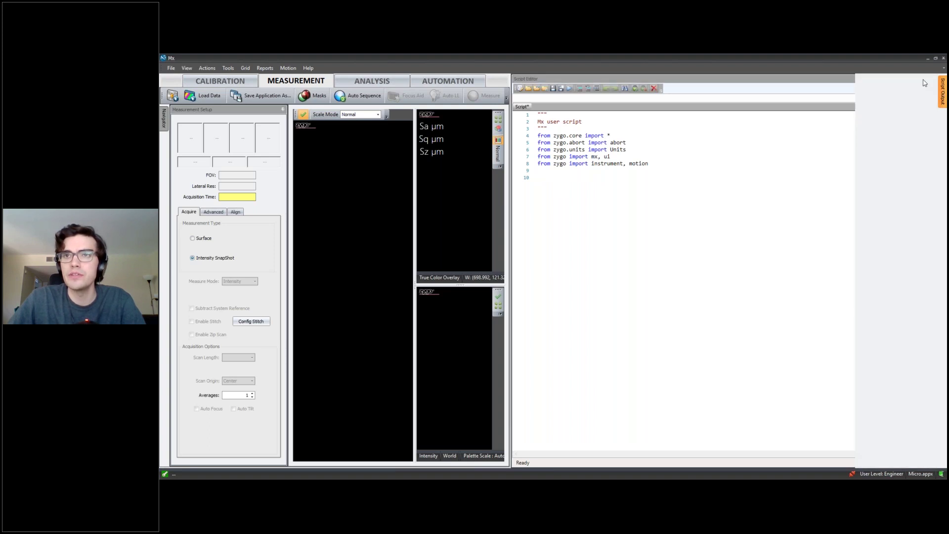
click(923, 79)
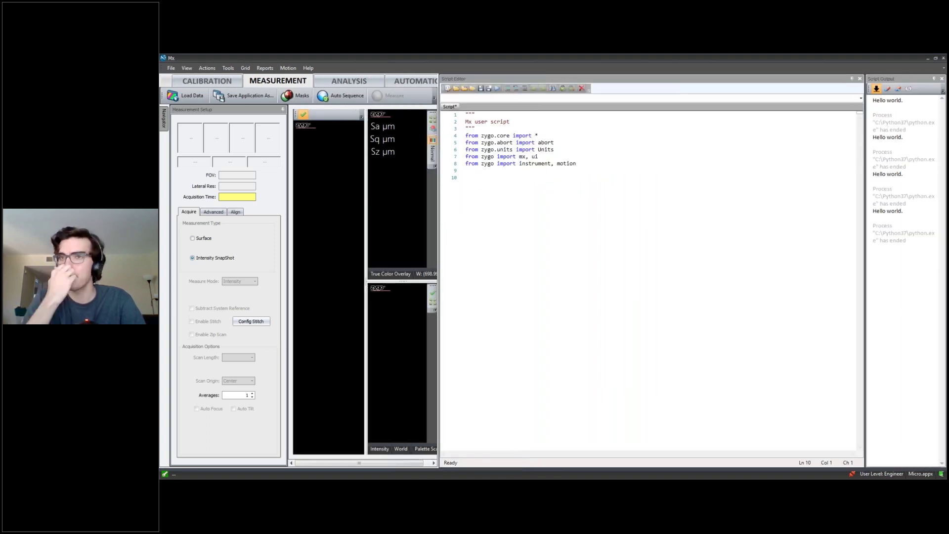
click(886, 89)
Step: On line 10, enter settings_list = ["Position1", "Position2", "Position3", "Position4"]
click(495, 182)
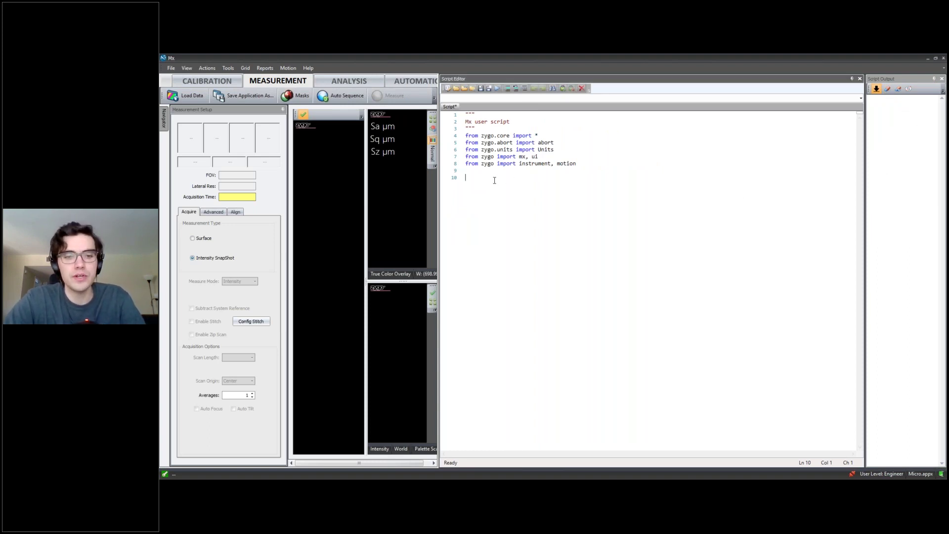
text(settings )
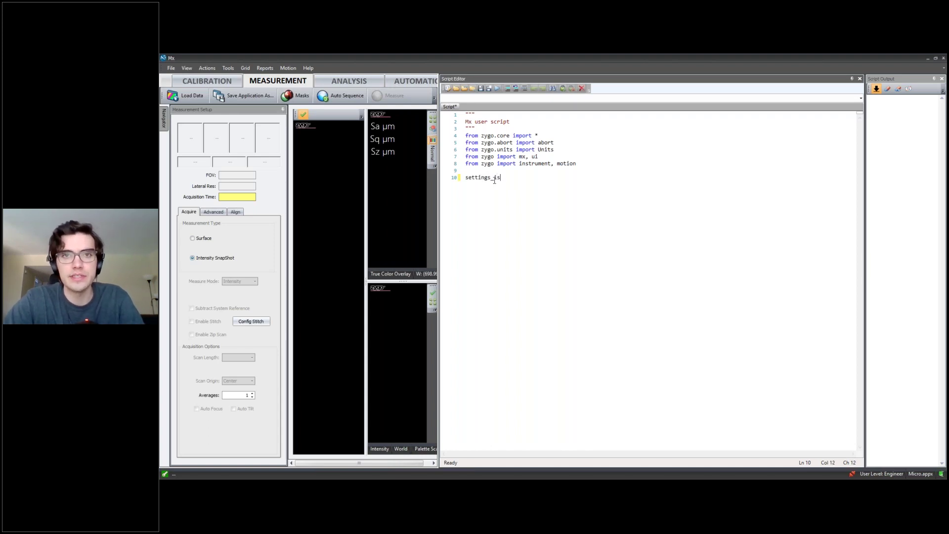
text(list =)
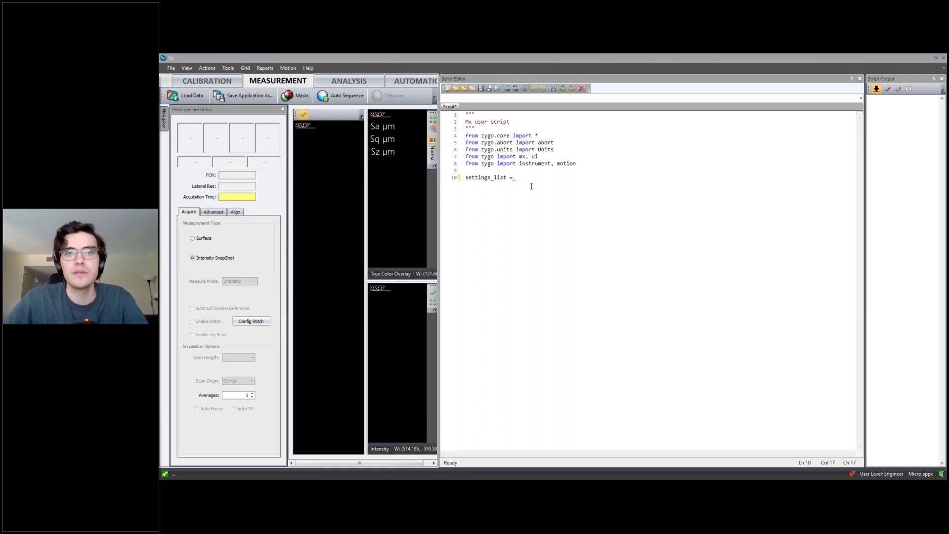
key(alt+Tab)
text(["Position1", "Position2", "Position3", "Position4"])
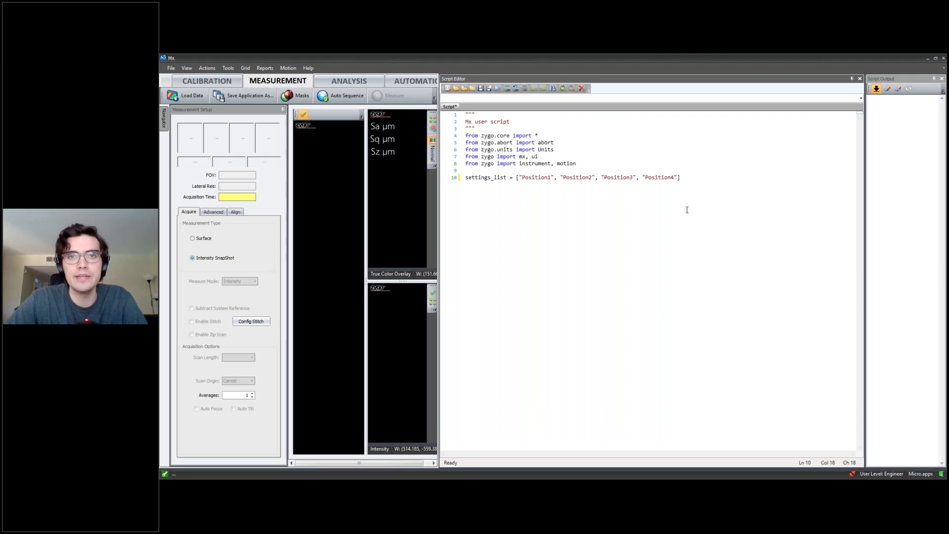
Step: Break the list so Position1 through Position4 each sit on their own line
key(Return)
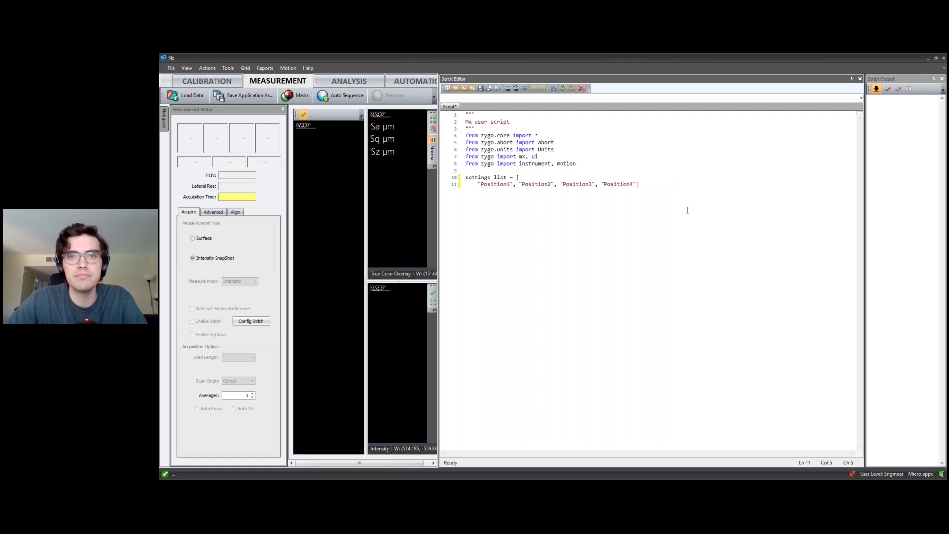
click(518, 185)
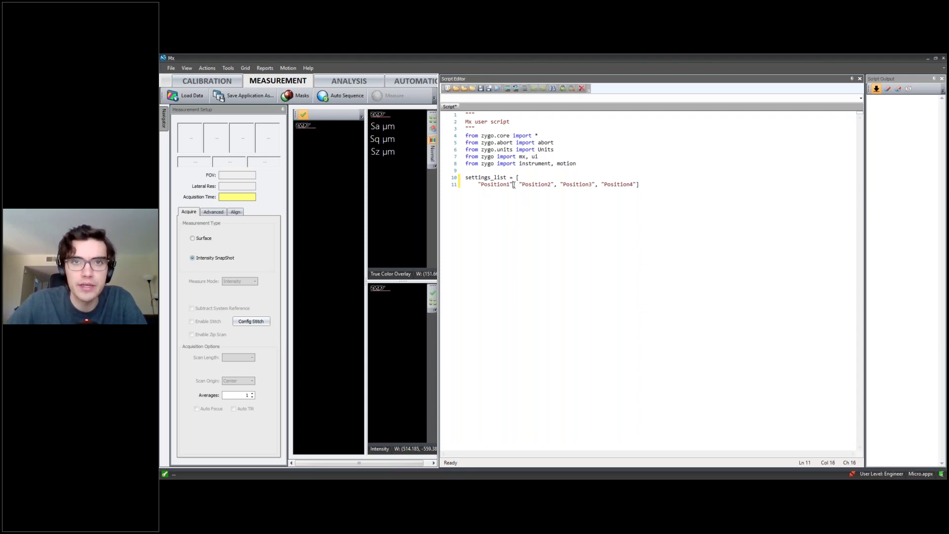
click(520, 185)
key(Return)
click(519, 191)
key(Return)
click(520, 199)
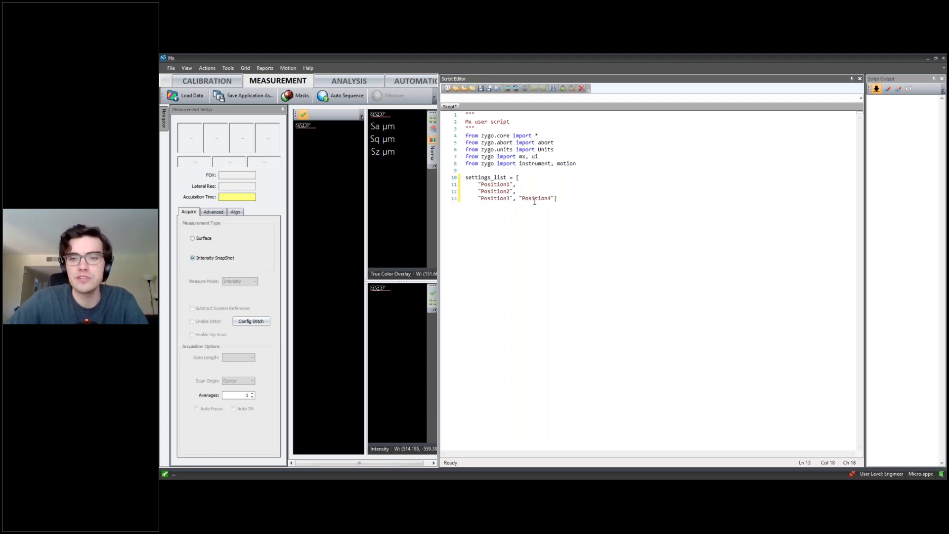
key(Return)
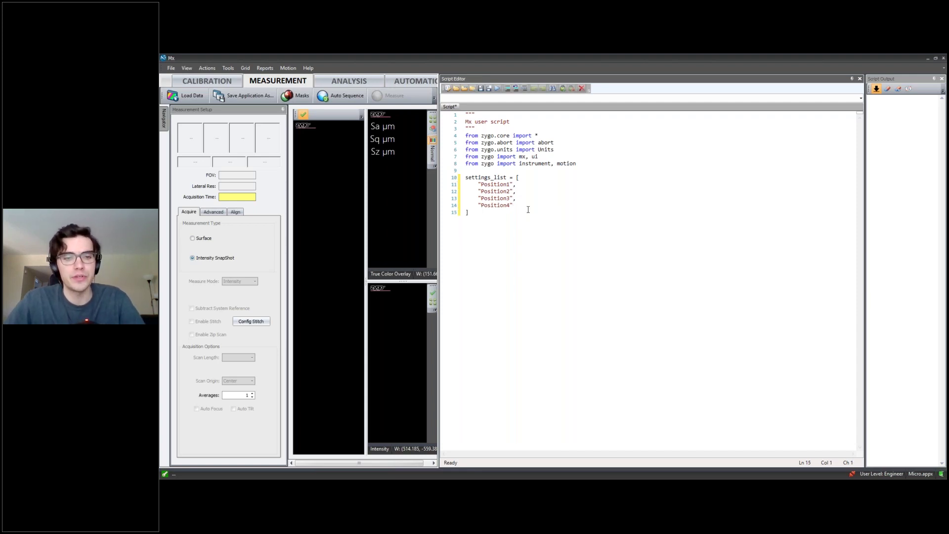
Step: Save the script as custom_app.py and add a blank line below settings_list
key(ctrl+s)
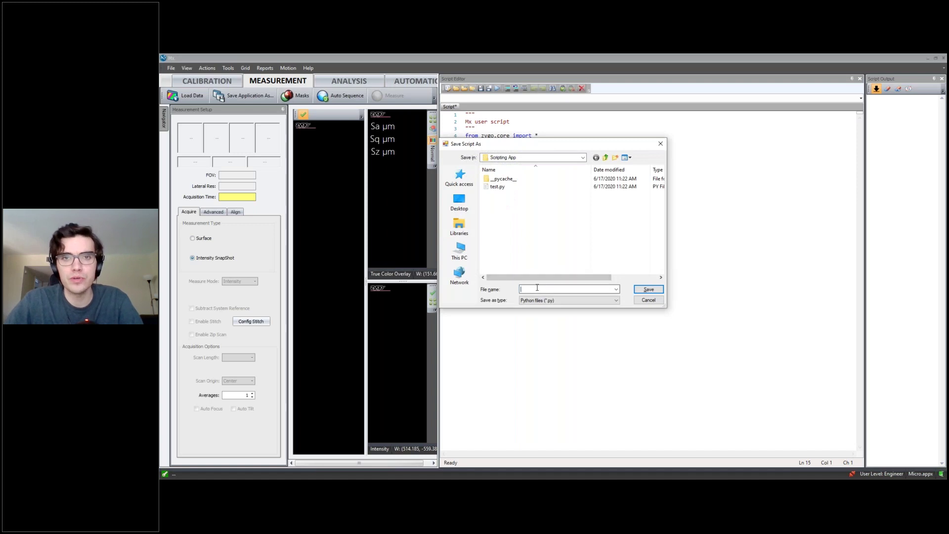
text(custom)
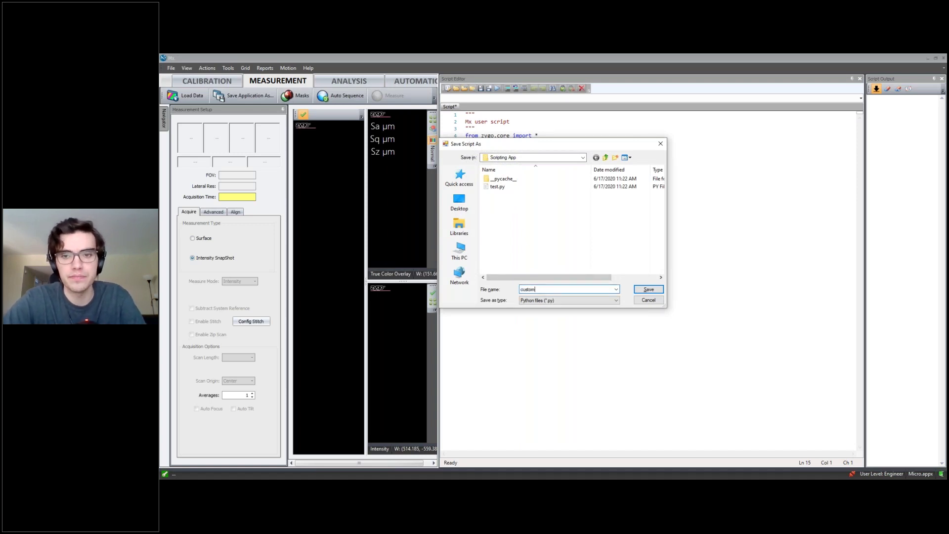
text(_app)
key(Return)
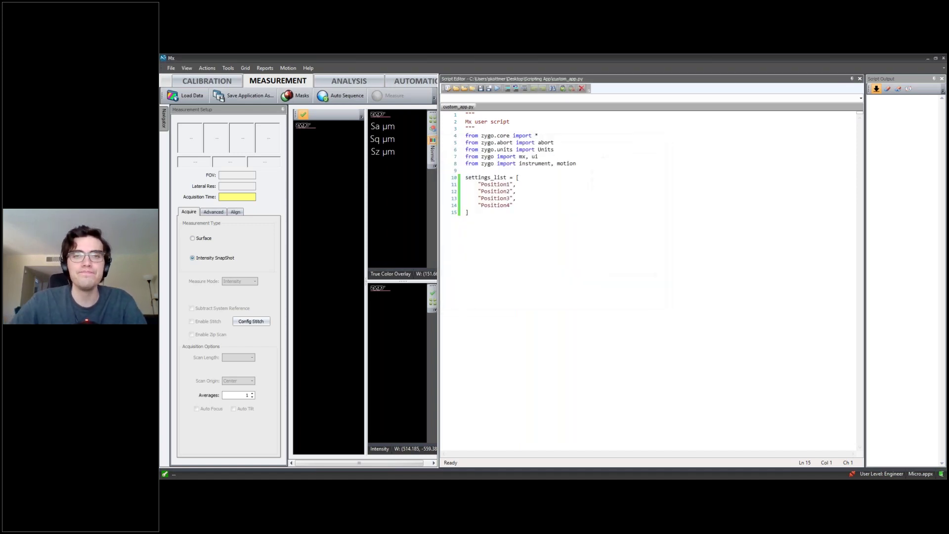
click(481, 212)
key(Return)
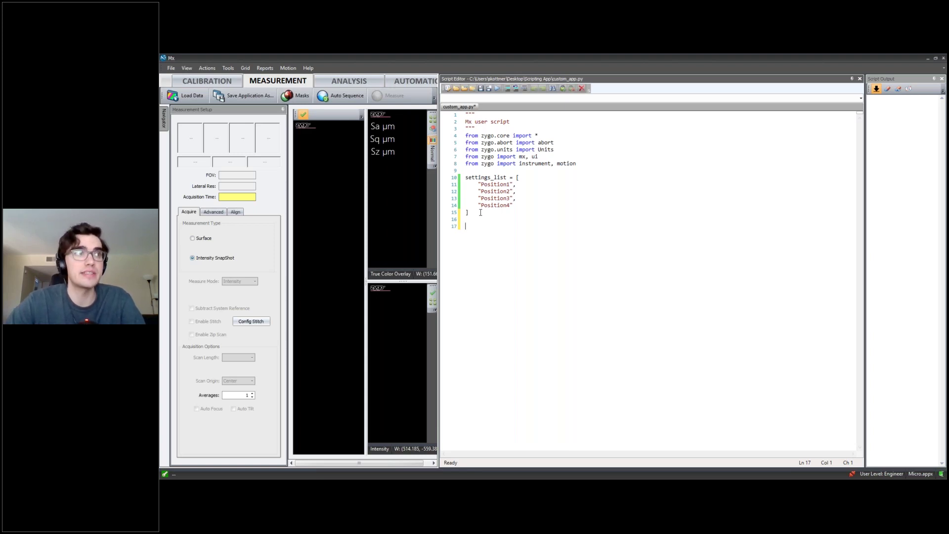
Step: Start line 17 as setting = ui.show_dropdown_dialog("Select the settings to load.", settings_list,
text(setting)
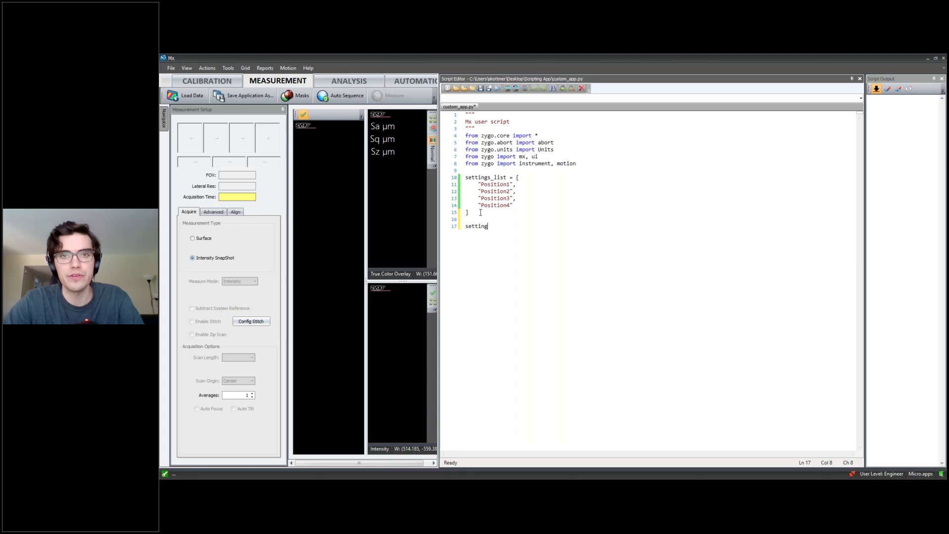
text( =)
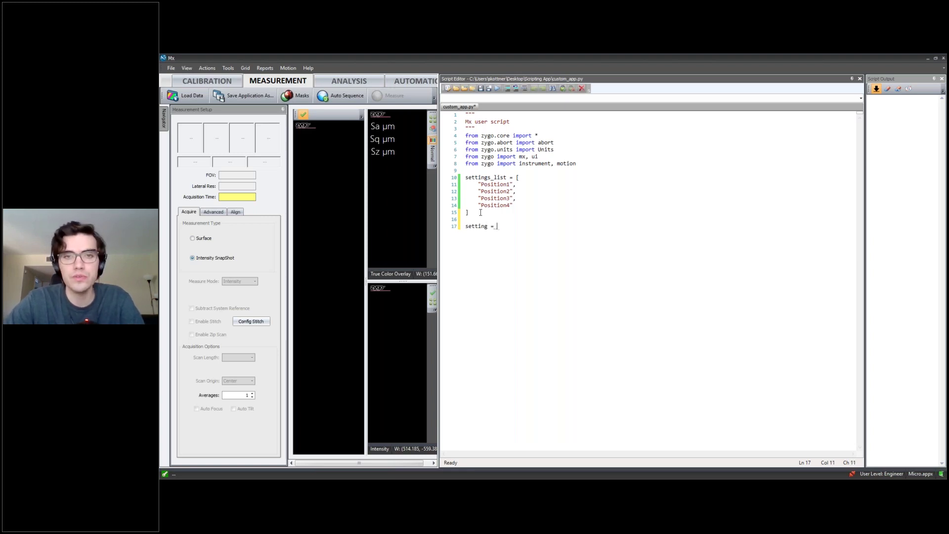
text( ui.sho)
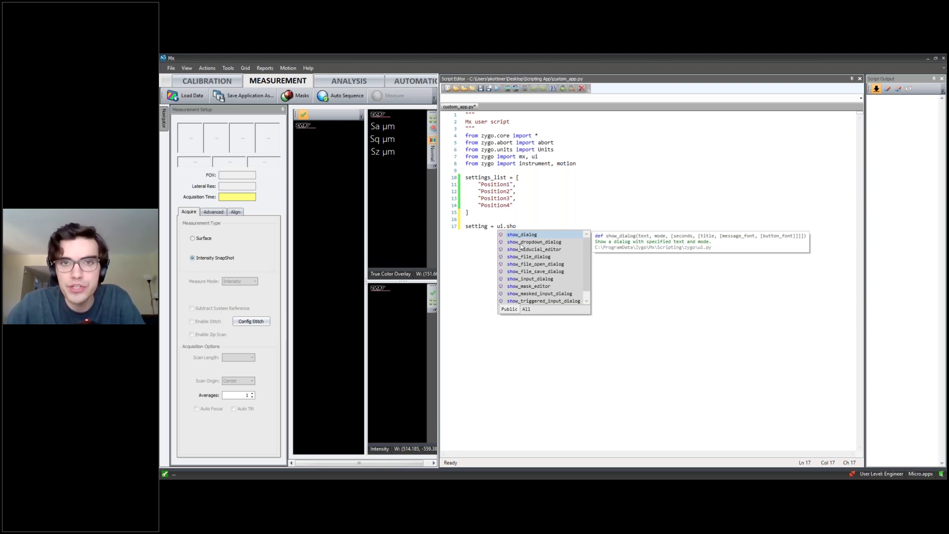
click(535, 243)
key(Return)
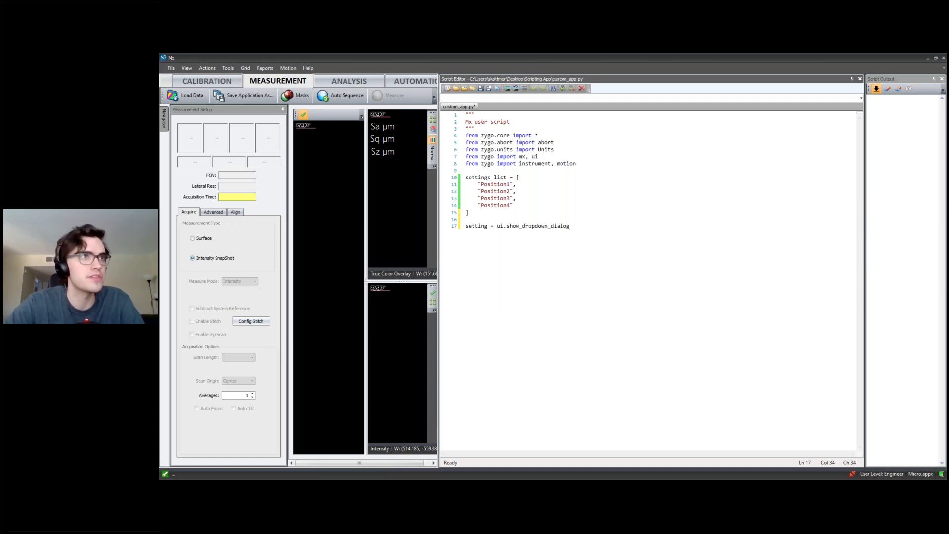
text(()
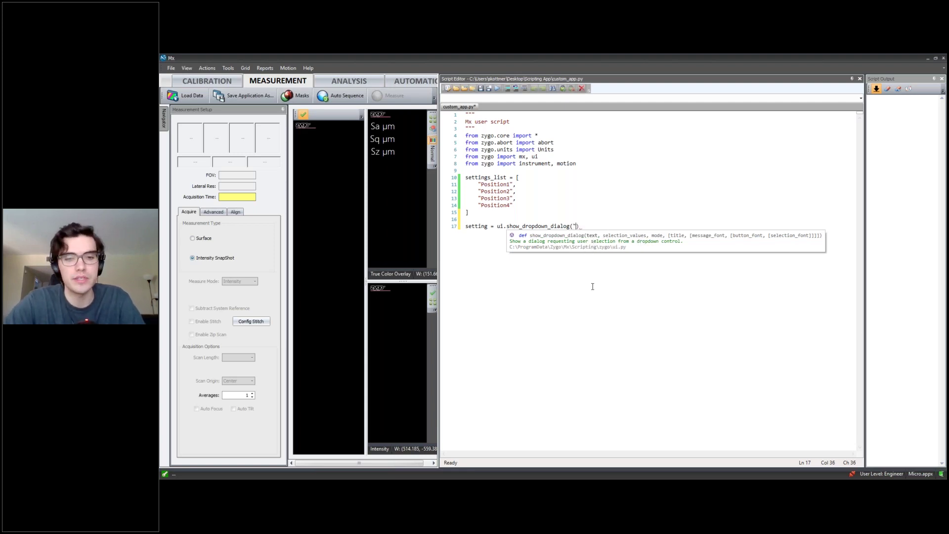
text(Select t)
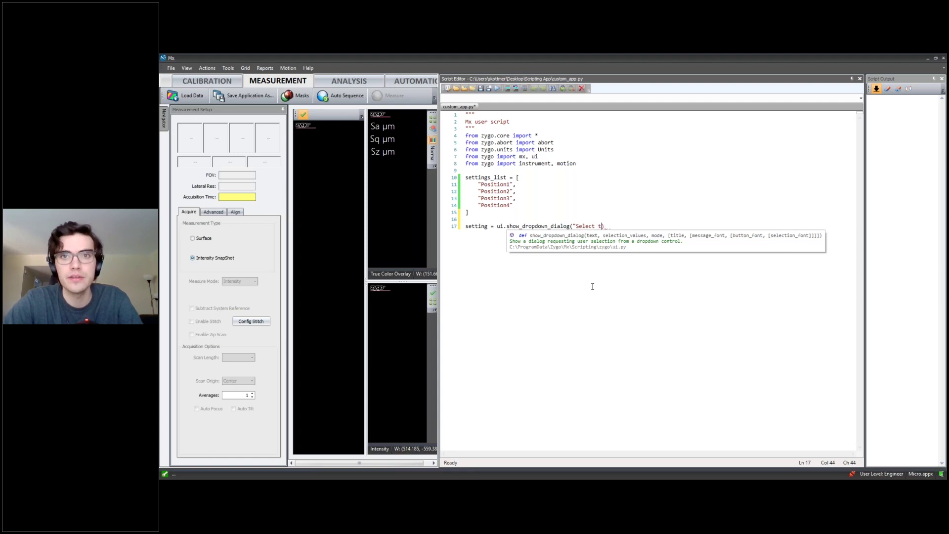
text(he settings)
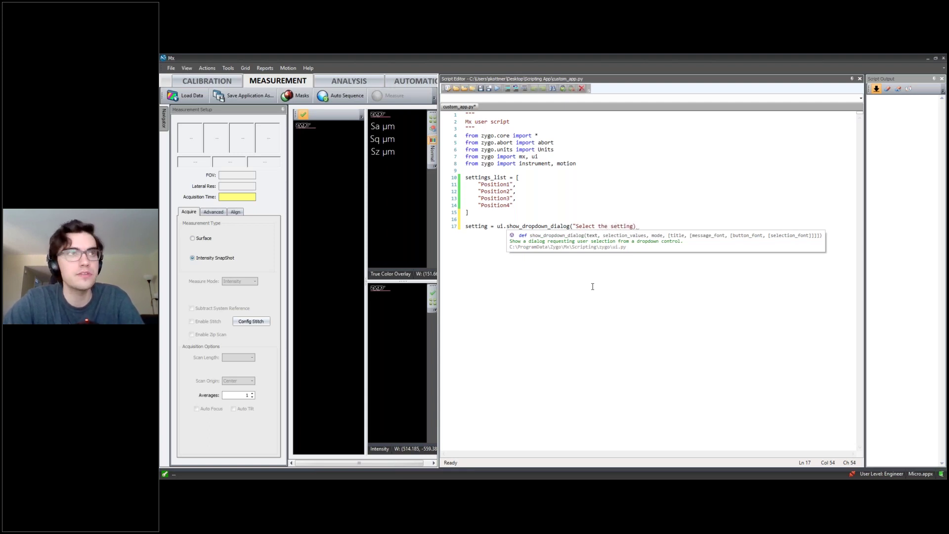
text( to load.)
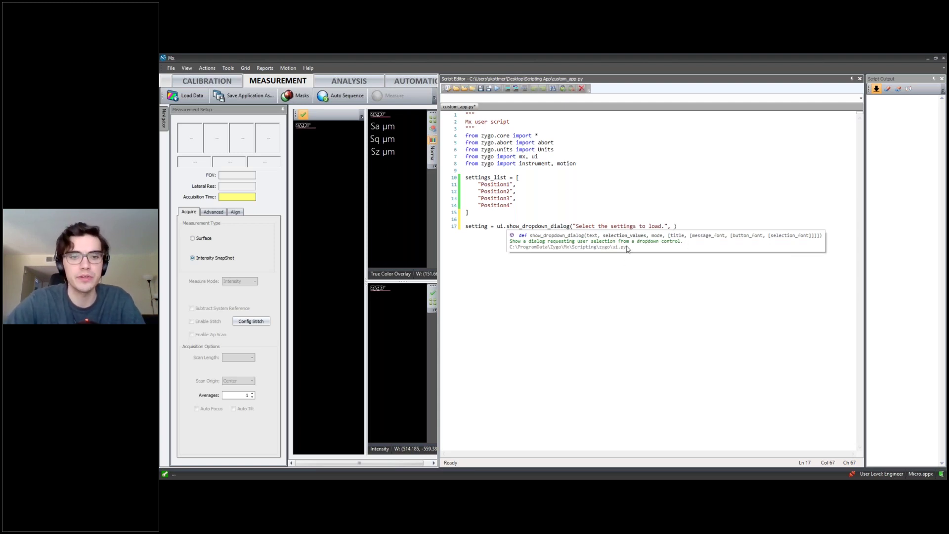
text(settings_list,)
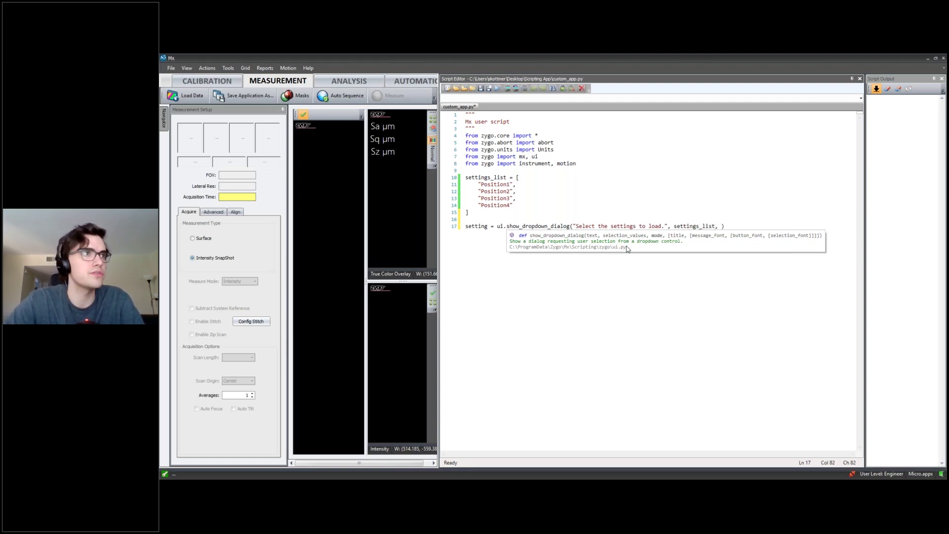
Step: Complete the call with ui.DialogMode.message_ok_cancel, save the script, and begin a new line
text(ui.)
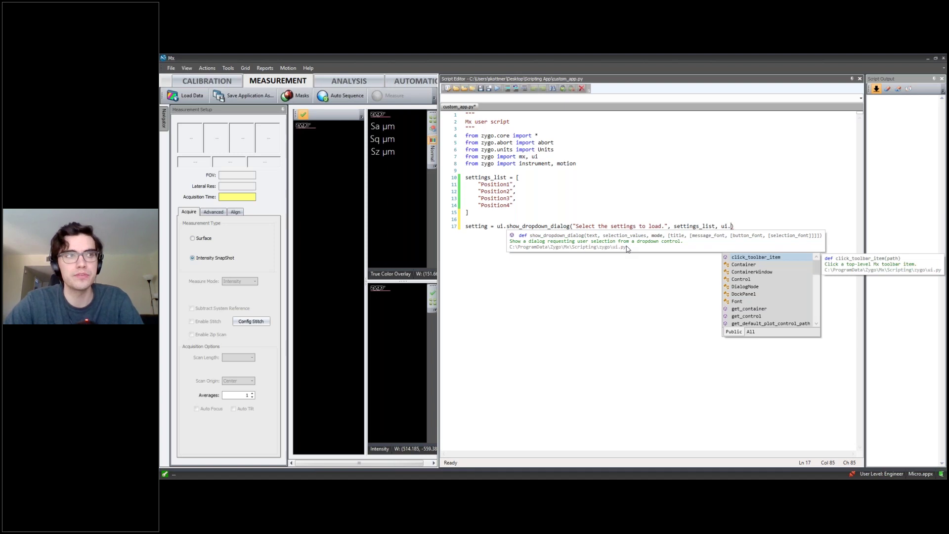
text(Dia)
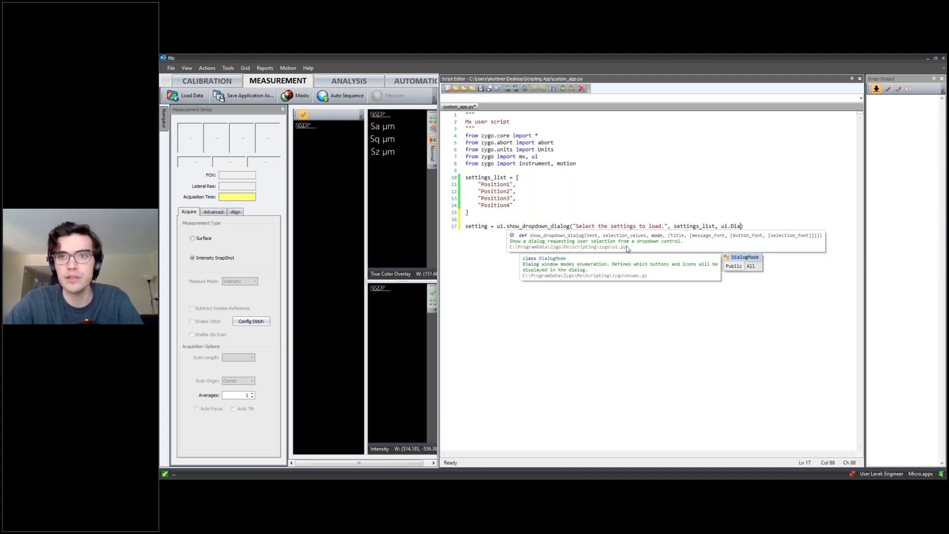
key(Tab)
text(.)
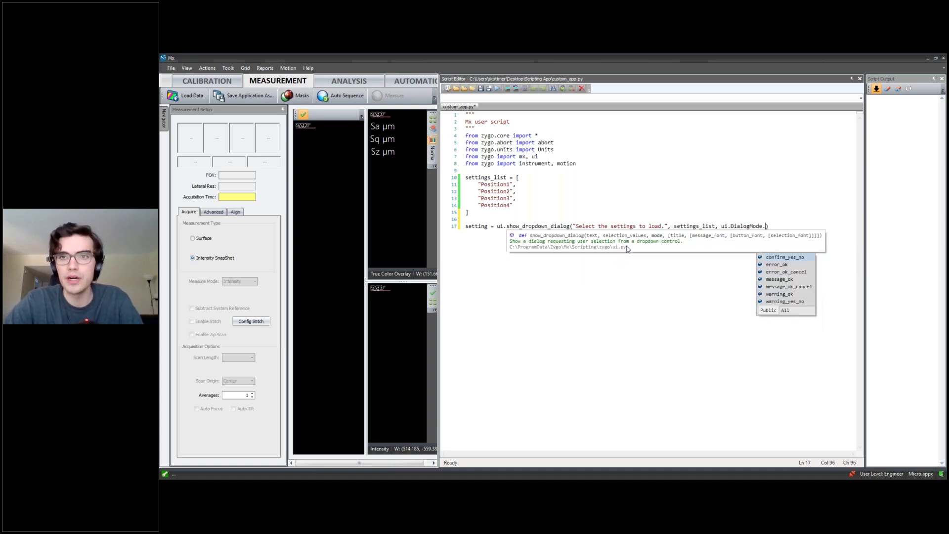
key(Down)
key(Down)
key(Down)
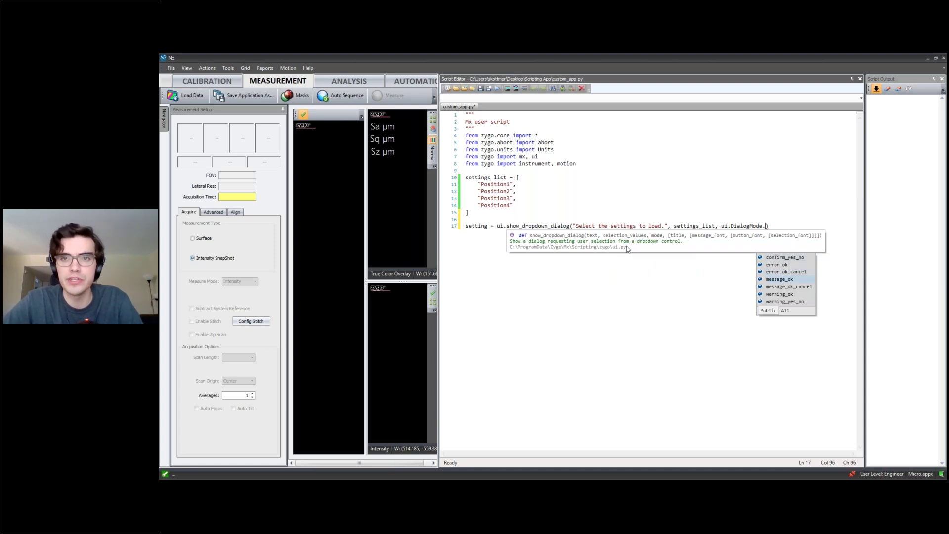
key(Return)
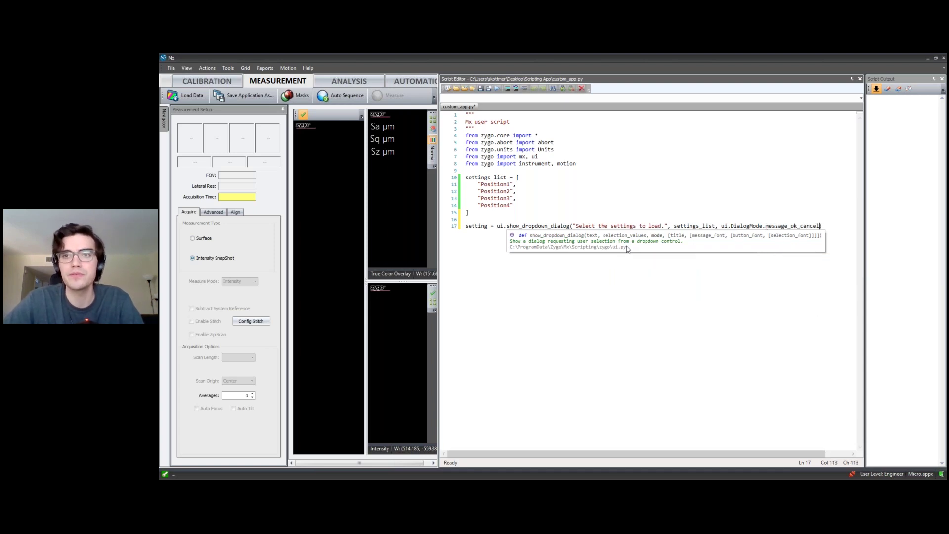
key(End)
key(ctrl+s)
key(Return)
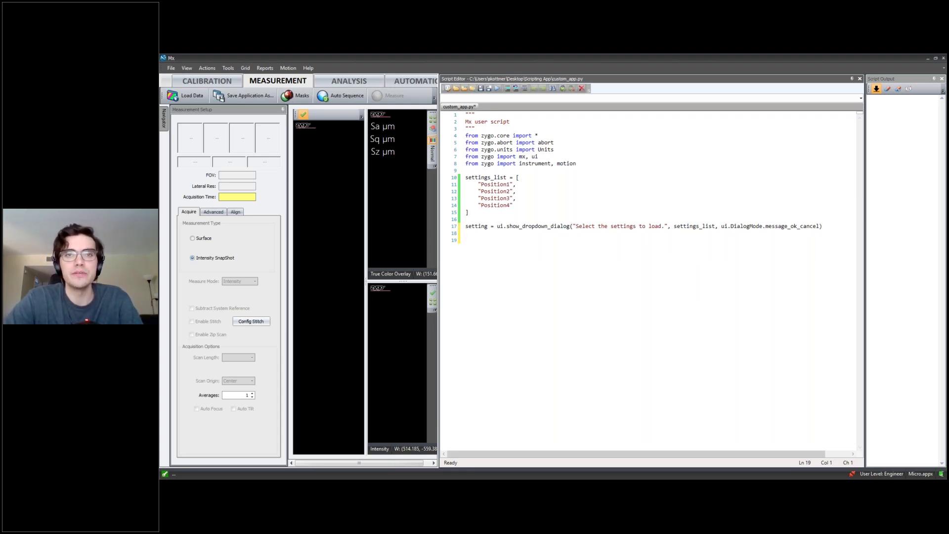
Step: Add print(settings), save, and run the script choosing Position2 in the dialog
text(print()
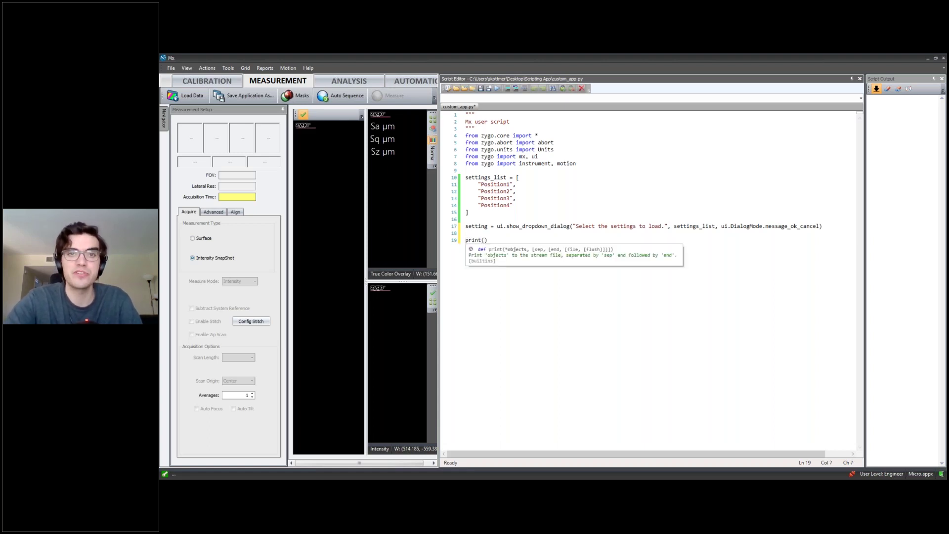
text(settings)
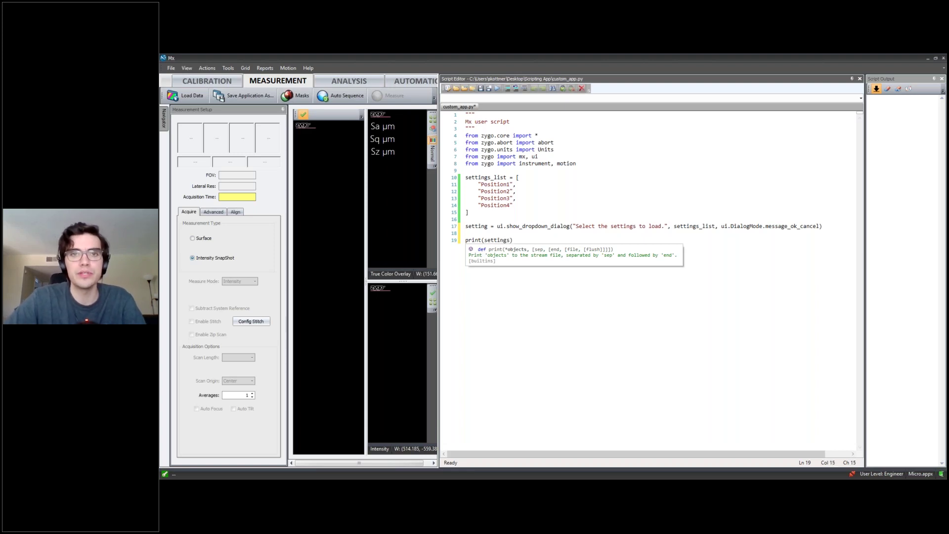
key(ctrl+s)
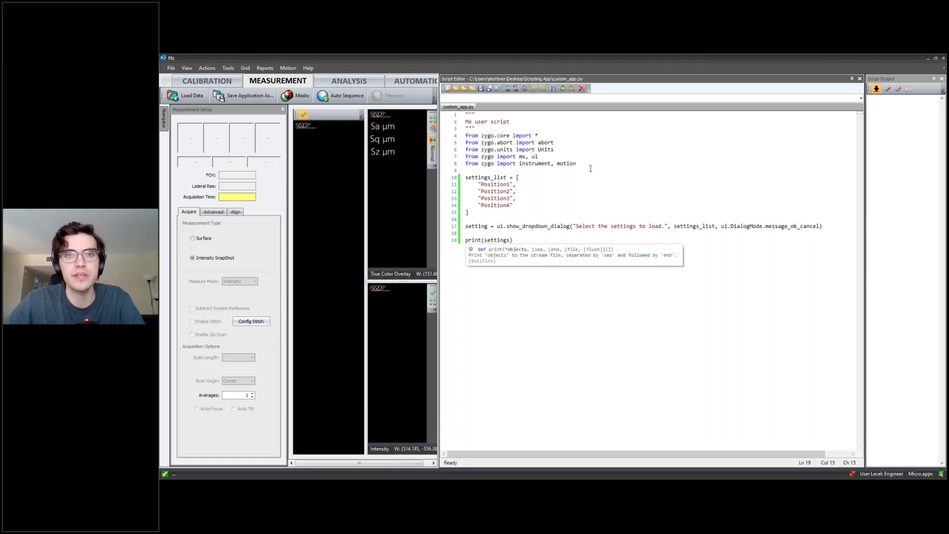
click(498, 89)
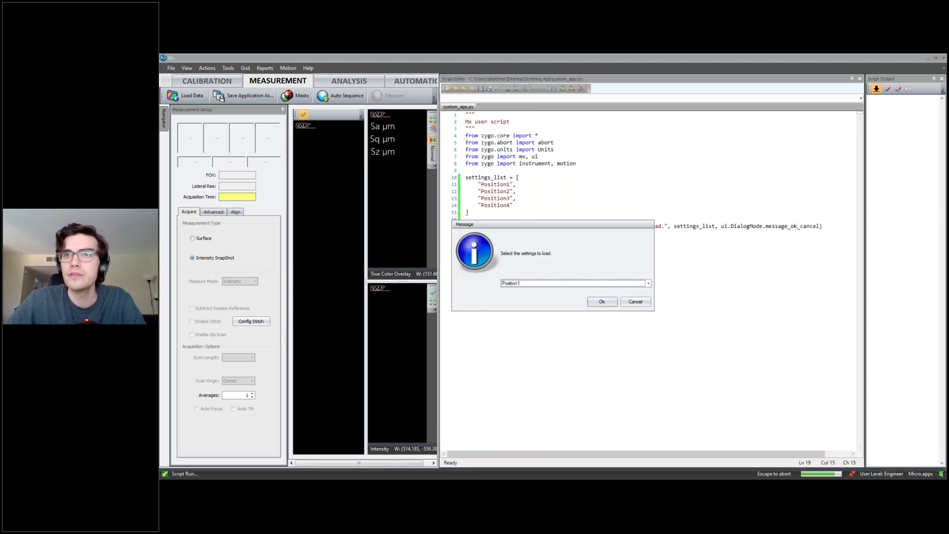
click(542, 284)
click(530, 298)
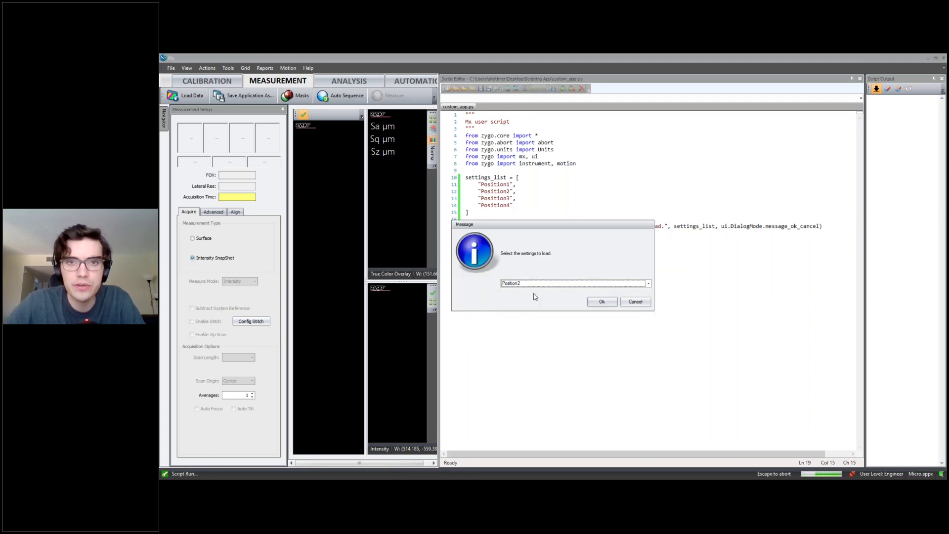
click(601, 304)
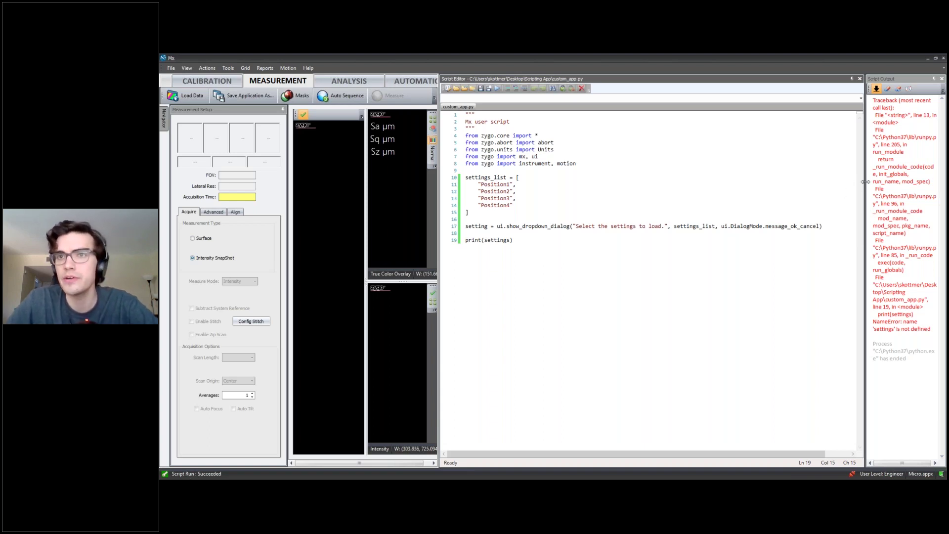
Step: Widen Script Output and select the traceback showing NameError: name 'settings' is not defined
drag(814, 184, 813, 185)
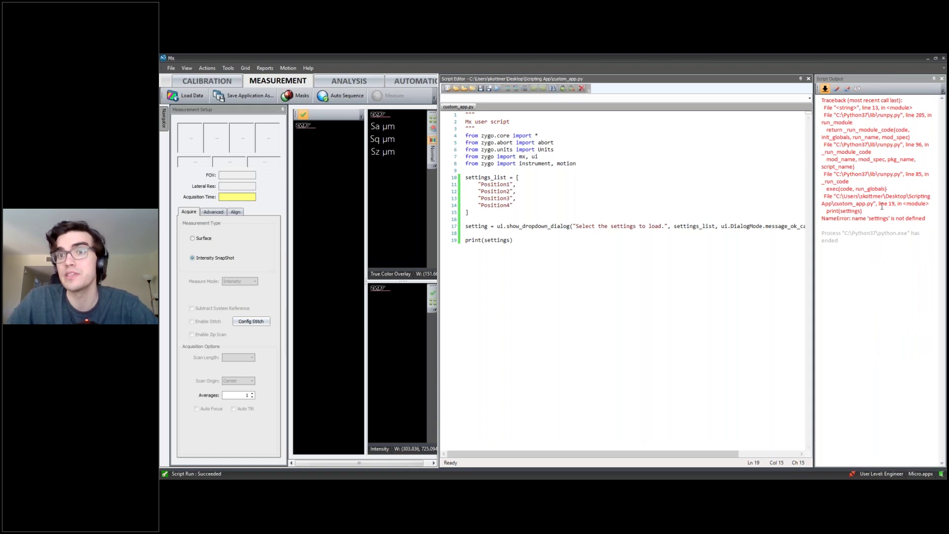
click(927, 217)
drag(823, 100, 892, 145)
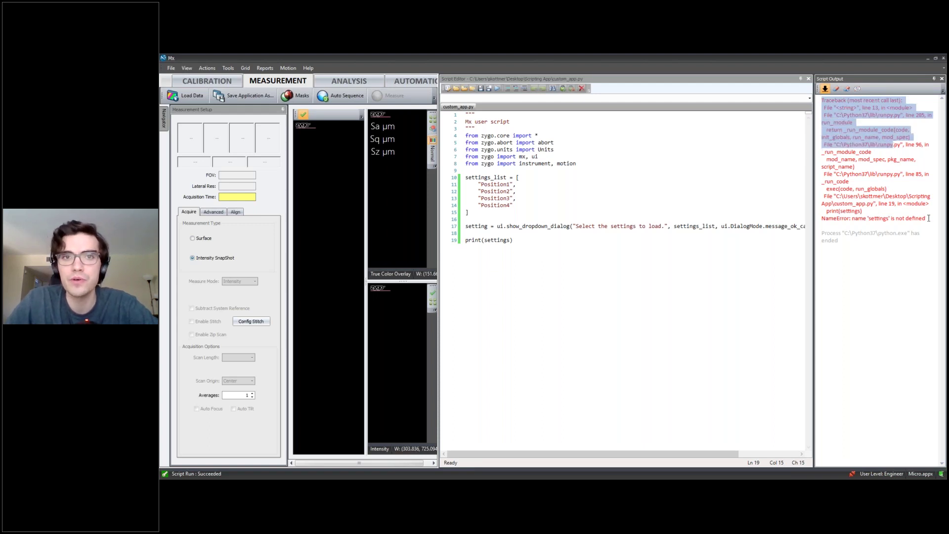
drag(928, 218, 823, 197)
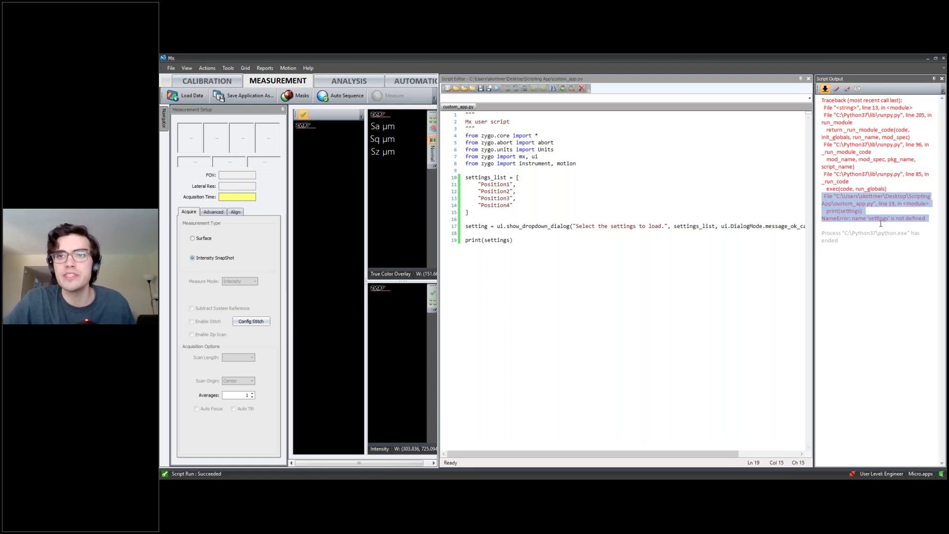
click(510, 253)
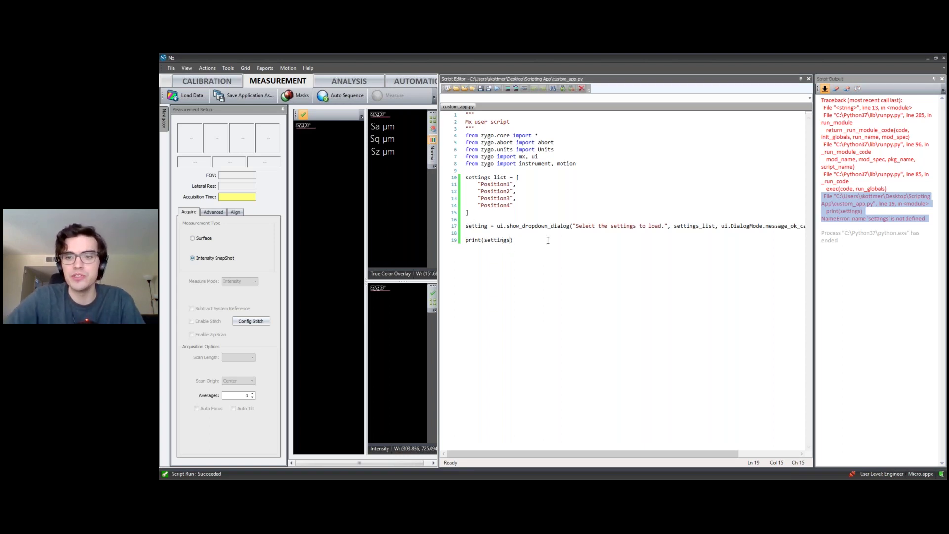
Step: Fix line 19 to print(setting), save, and run with Position3, which prints 2
key(BackSpace)
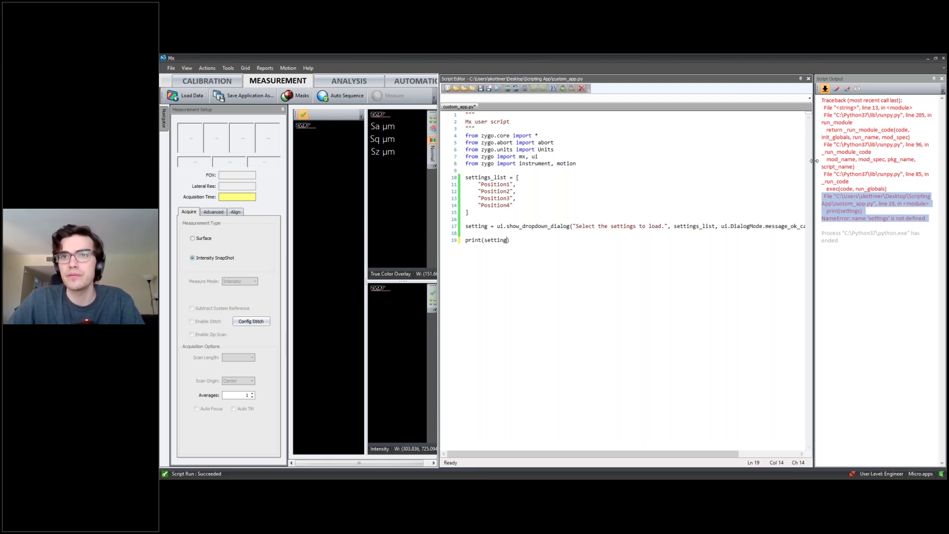
drag(856, 154, 857, 155)
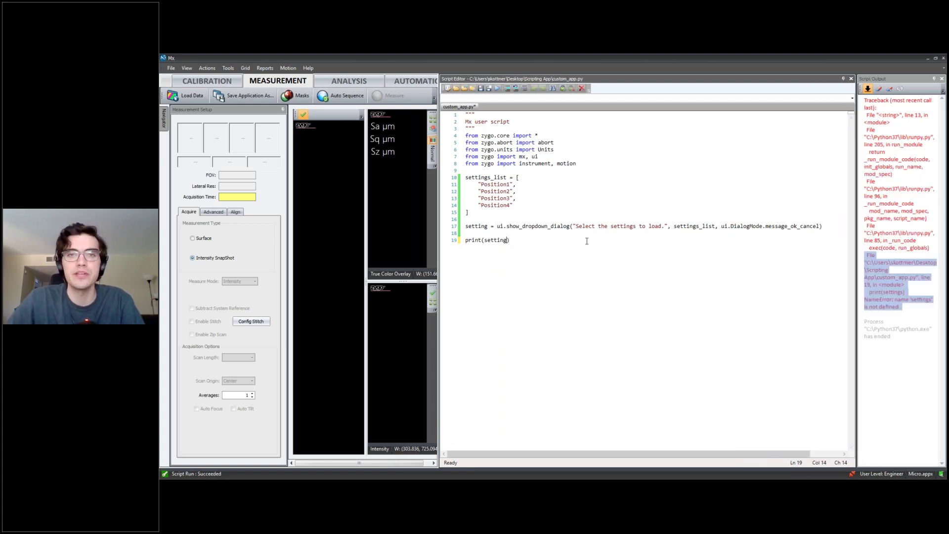
key(ctrl+s)
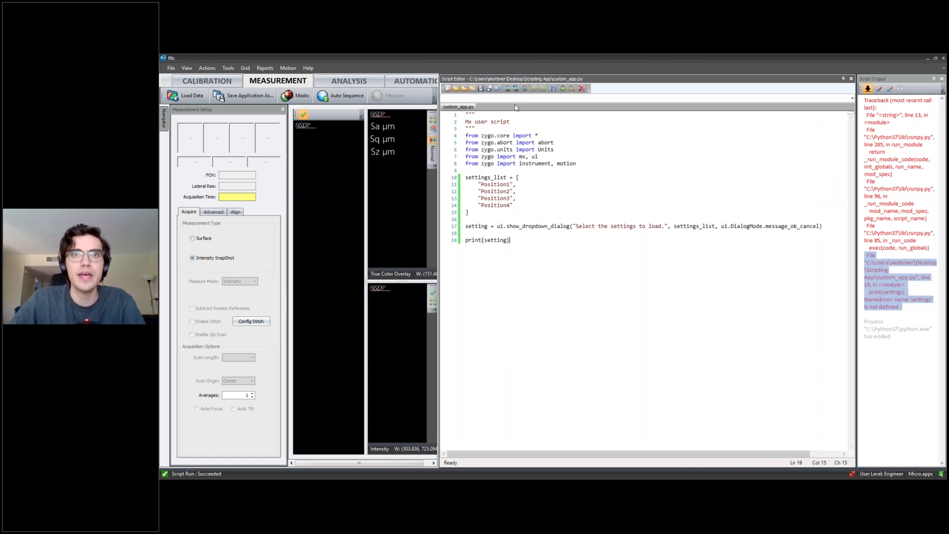
click(497, 89)
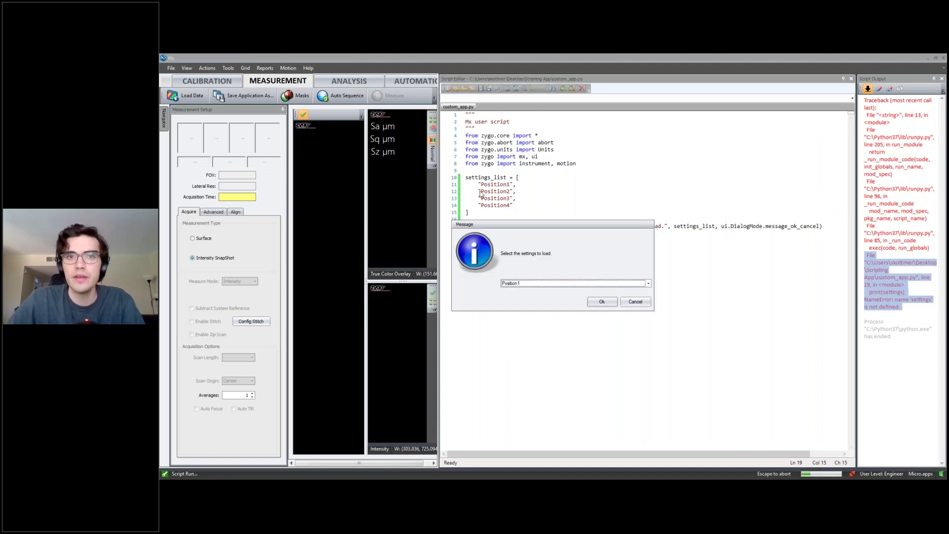
click(527, 285)
click(563, 305)
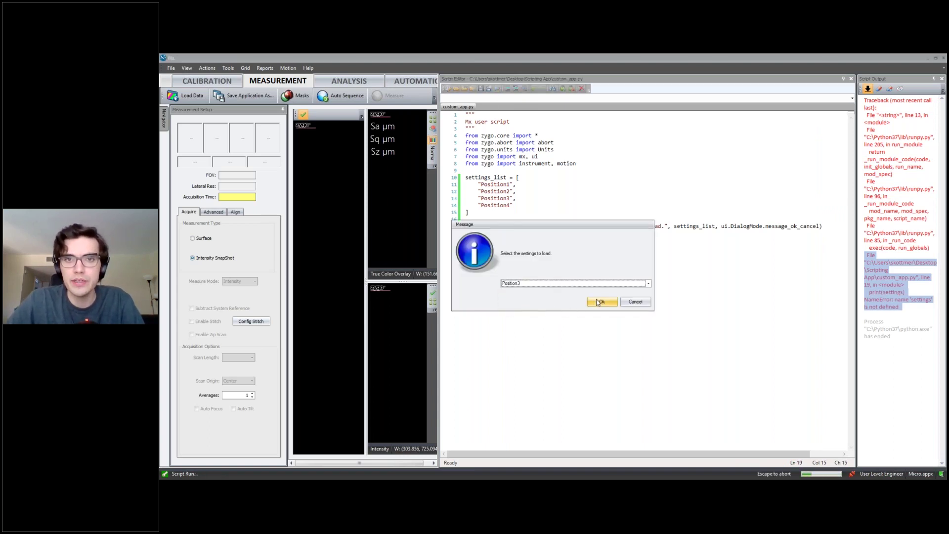
click(599, 302)
click(598, 302)
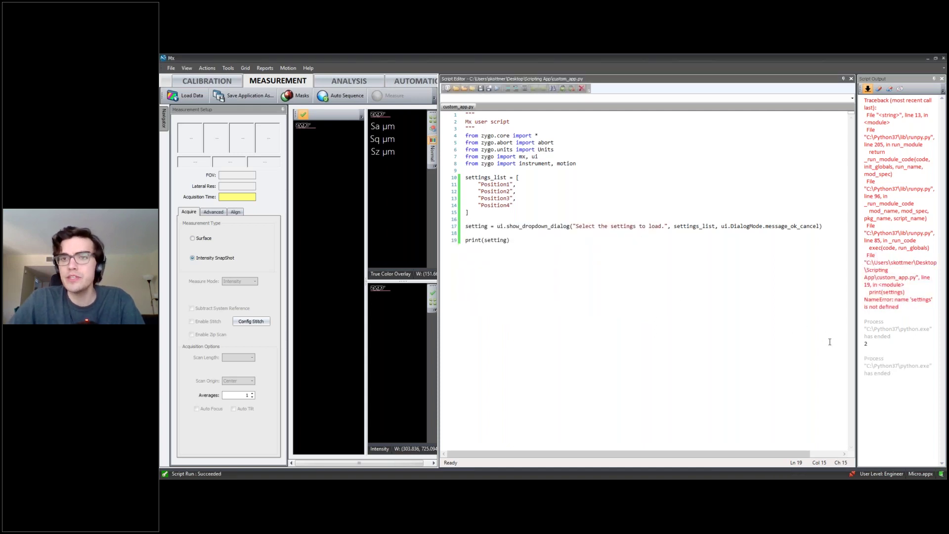
double_click(875, 343)
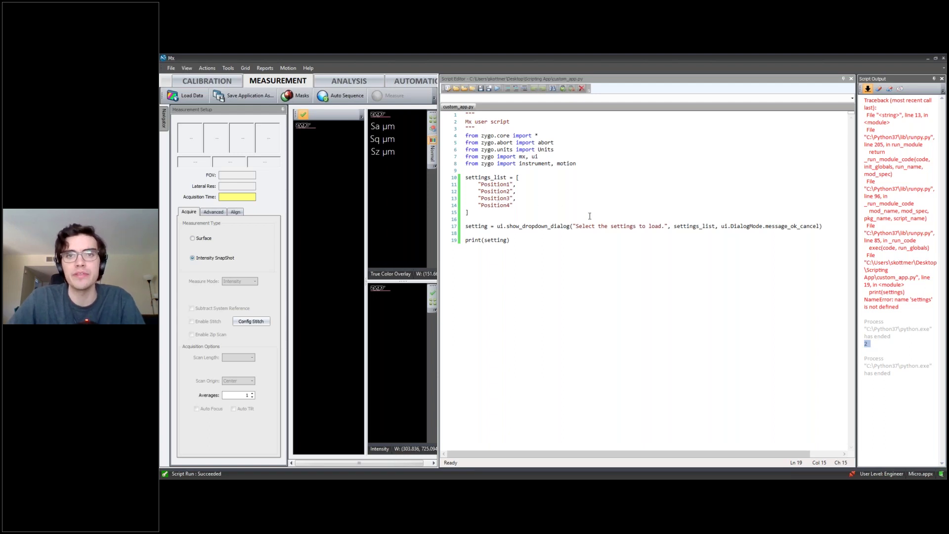
drag(496, 225, 571, 226)
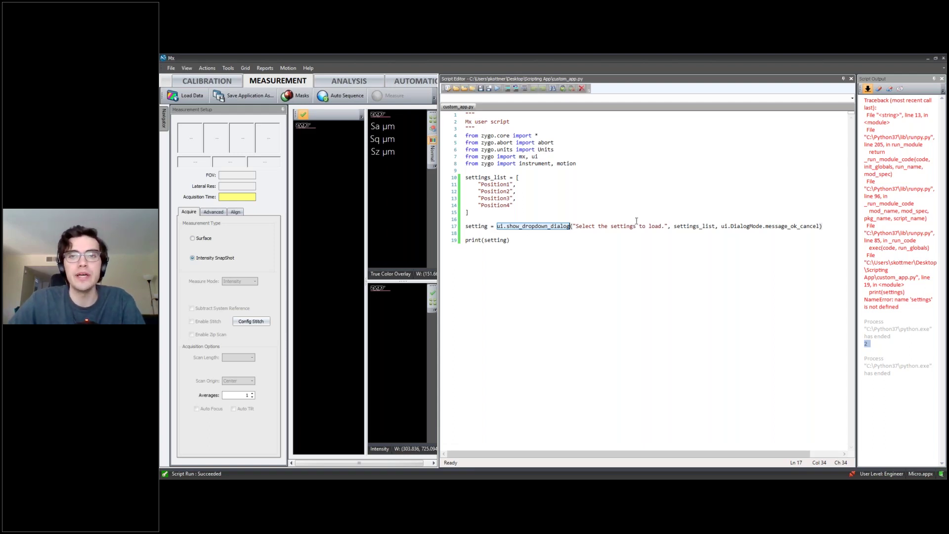
Step: Change line 19 to print(settings_list[setting]) and run with Position4, printing Position4
click(508, 241)
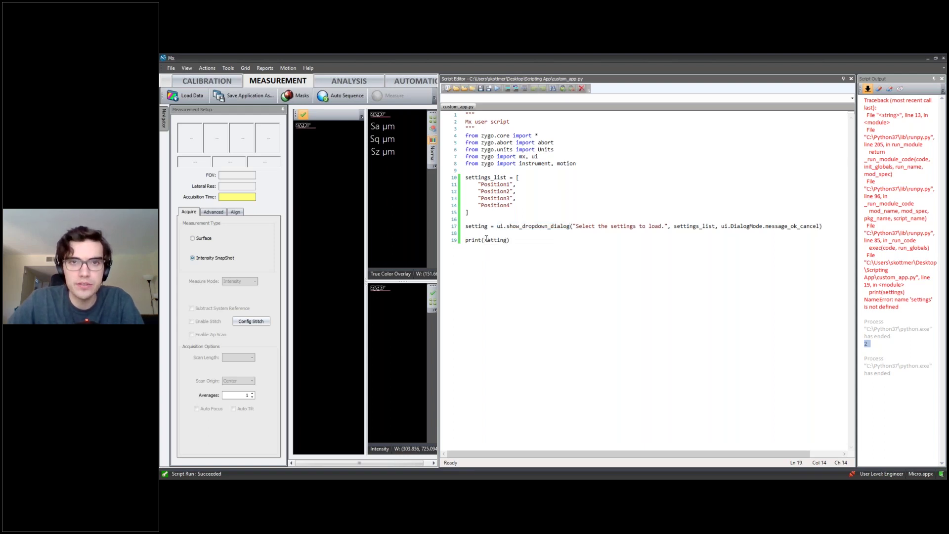
click(485, 240)
text(settings_list[)
key(Right)
key(Right)
key(Right)
text(])
key(F5)
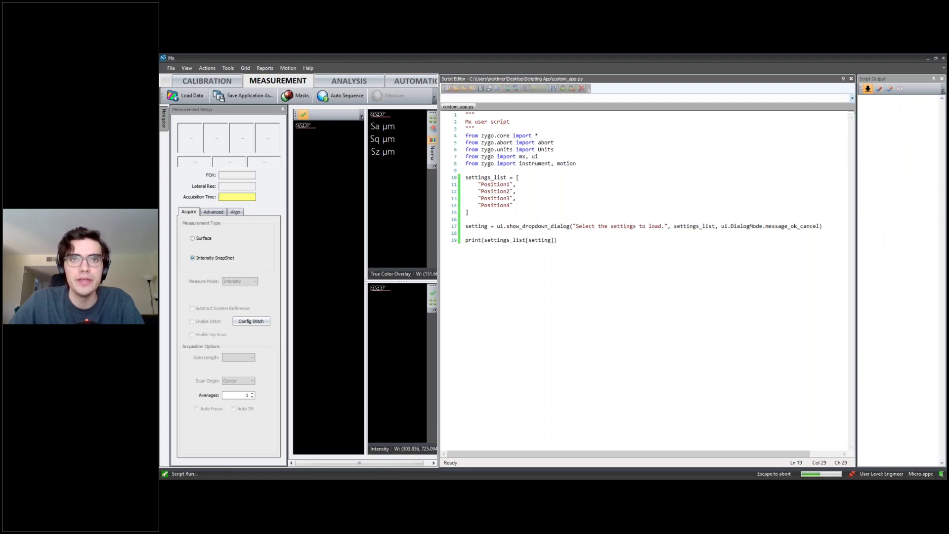
click(575, 286)
click(527, 311)
click(591, 303)
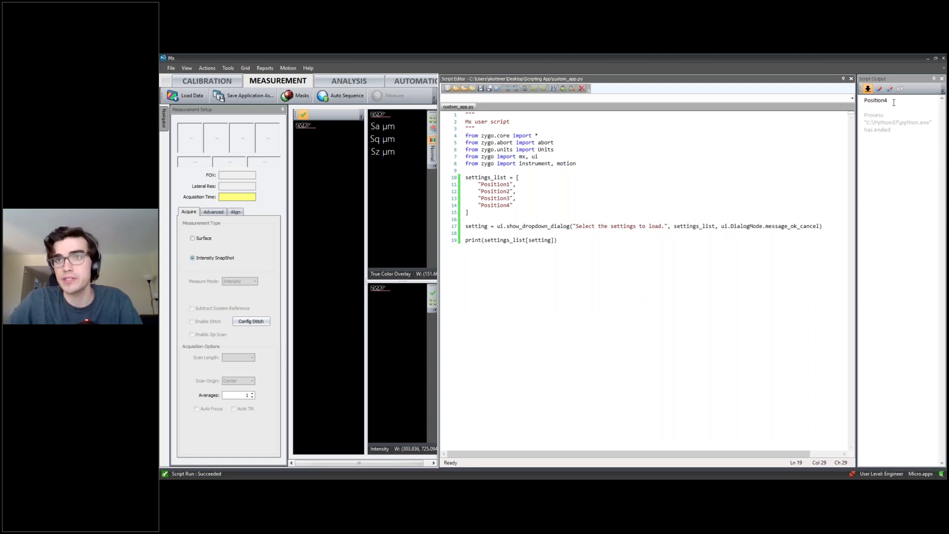
drag(566, 242, 456, 246)
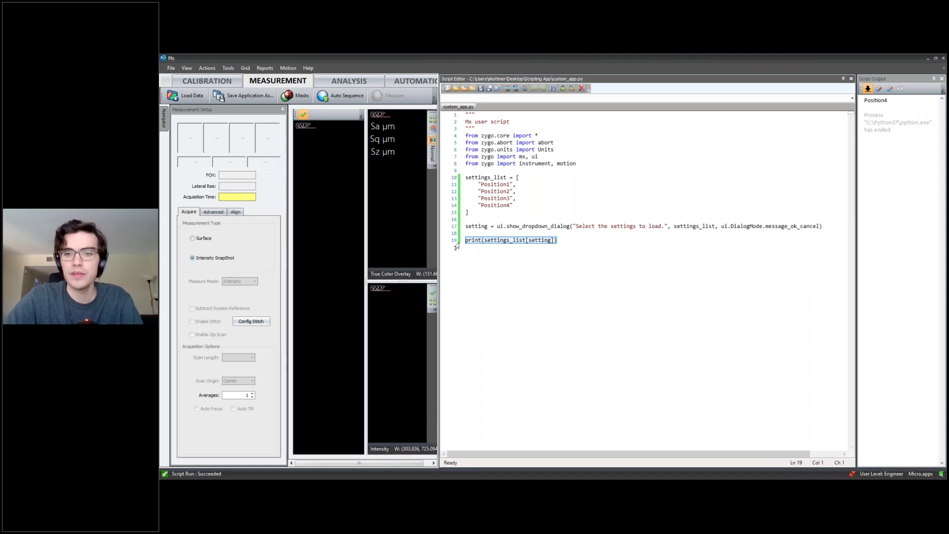
Step: Replace the print line with wd set to the Scripting App folder path as a raw string
key(BackSpace)
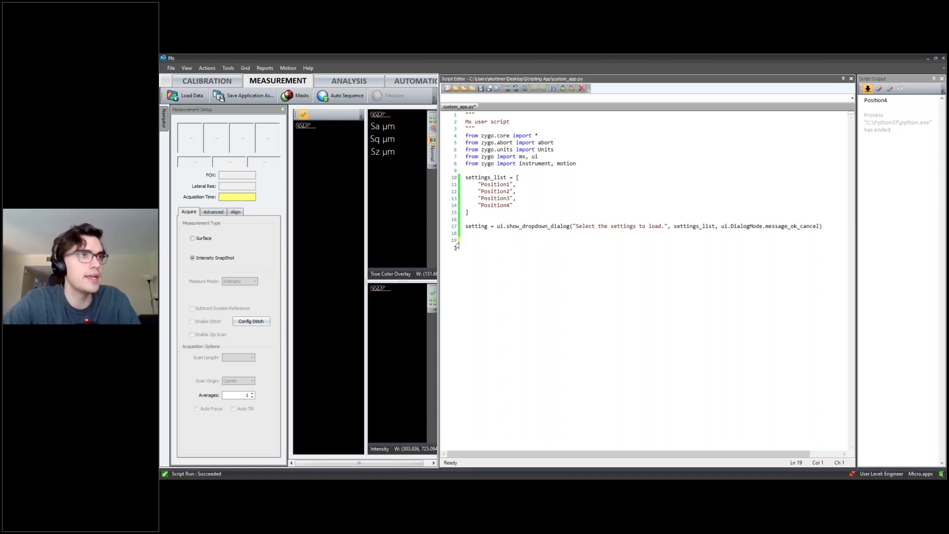
text(wd)
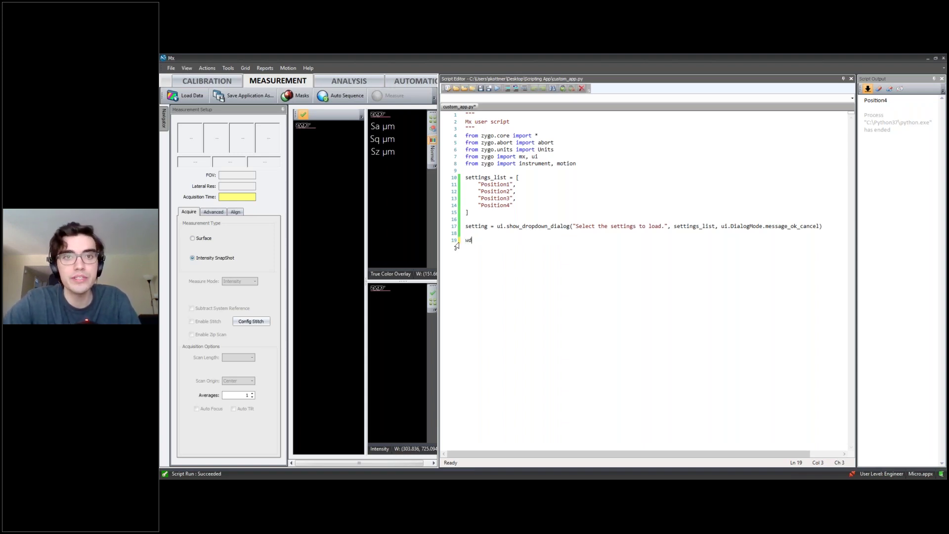
text( =)
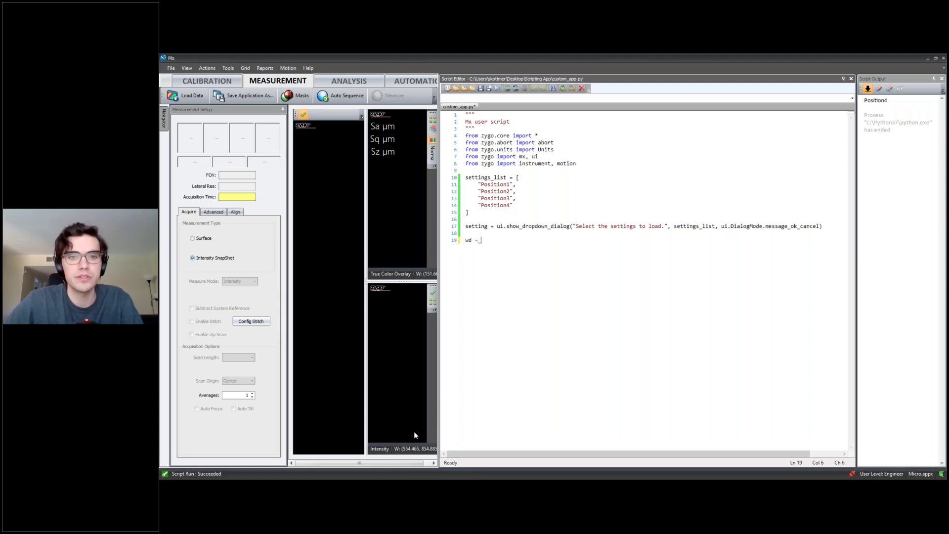
key(alt+Tab)
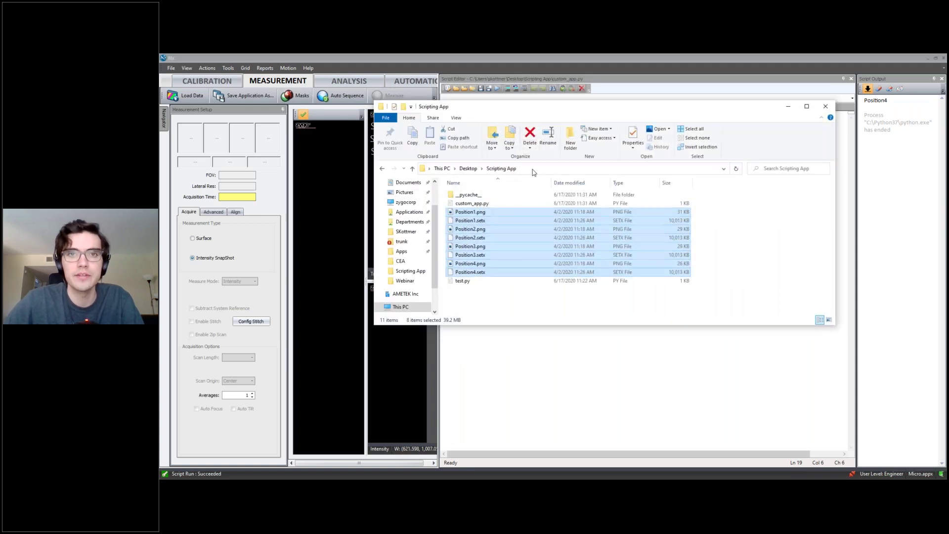
click(534, 170)
key(ctrl+c)
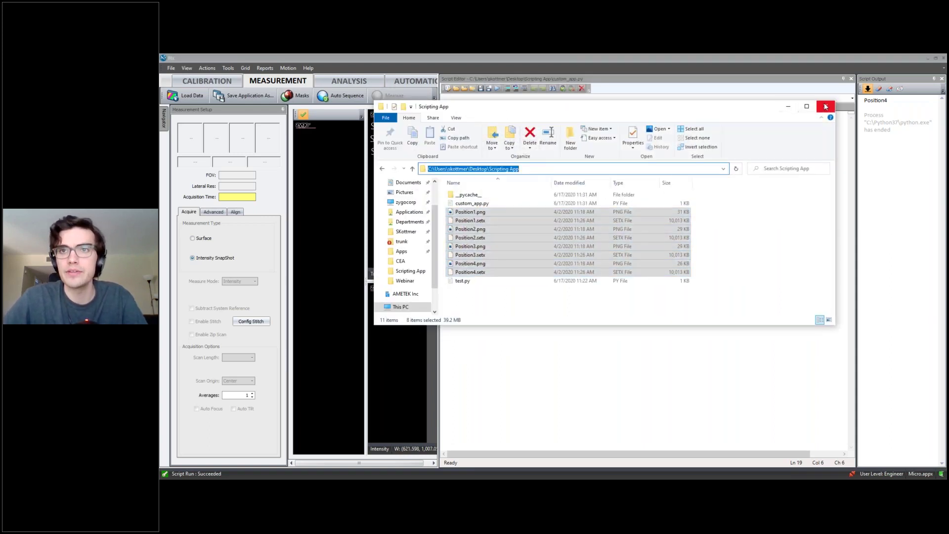
click(788, 107)
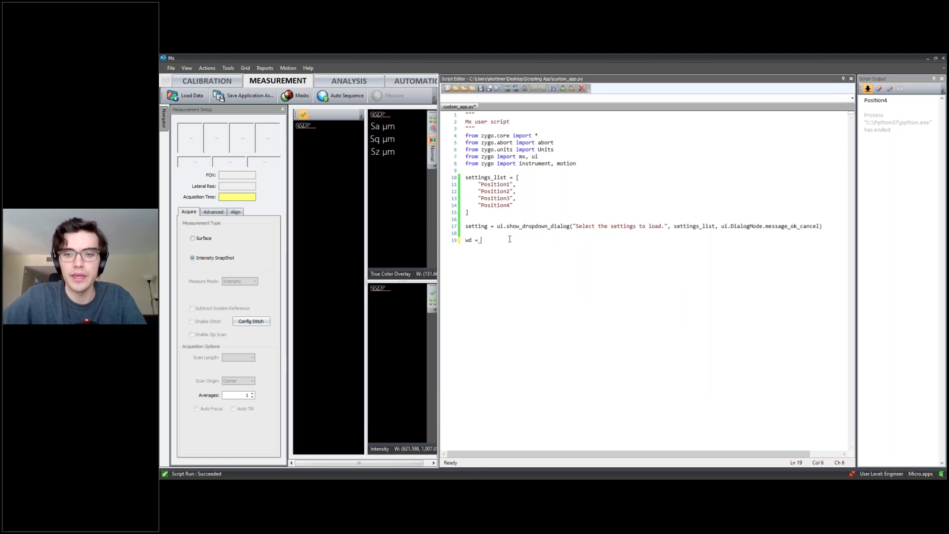
key(ctrl+v)
click(480, 240)
text(r)
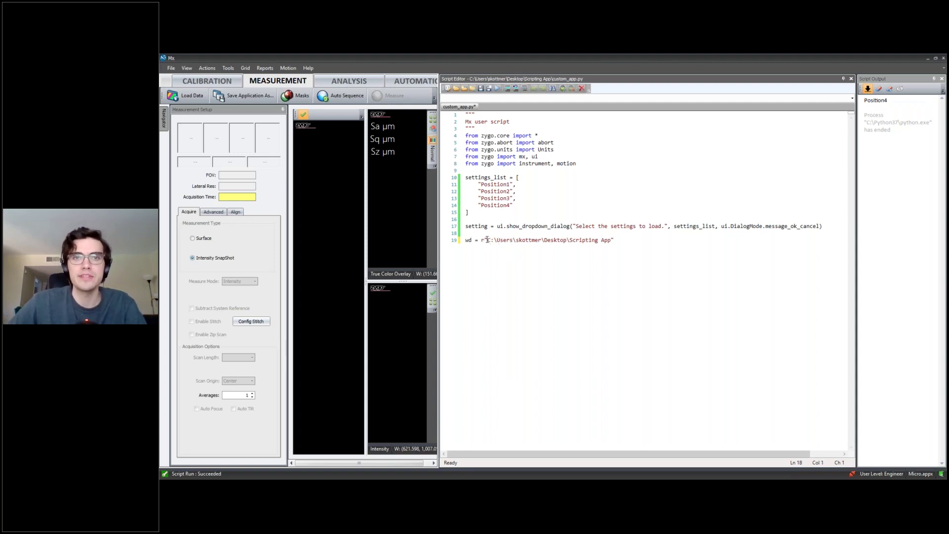
drag(488, 240, 608, 239)
click(629, 240)
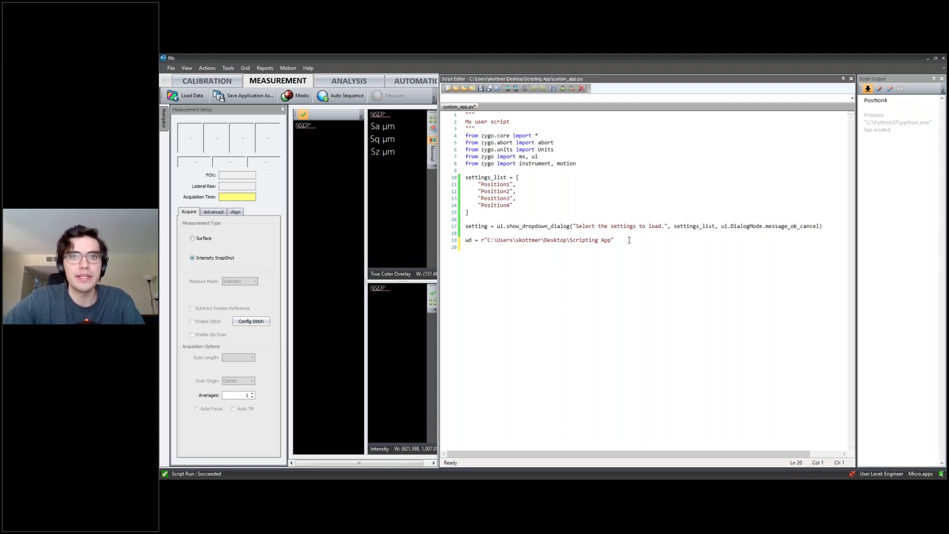
Step: Add line 20: settings_filename = settings_list[setting] + ".setx", followed by blank lines
drag(518, 206, 478, 184)
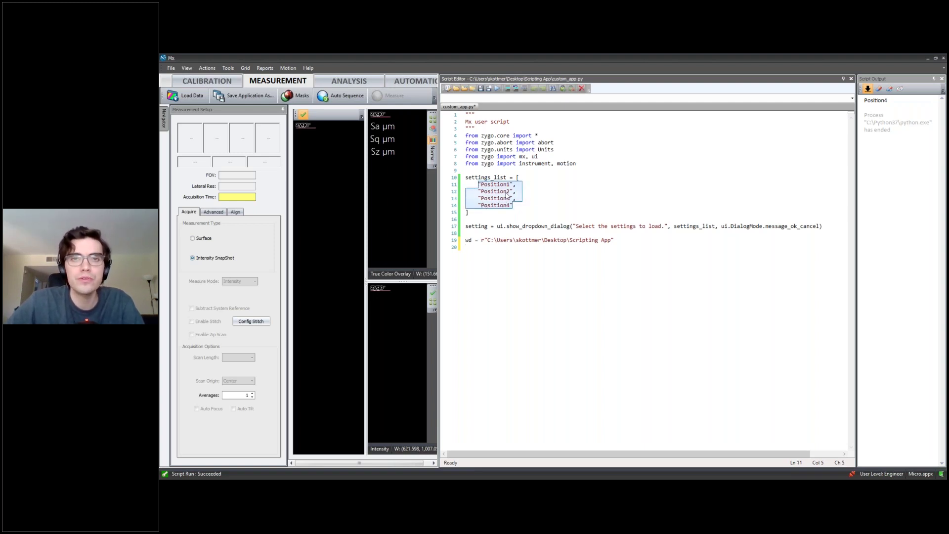
click(485, 251)
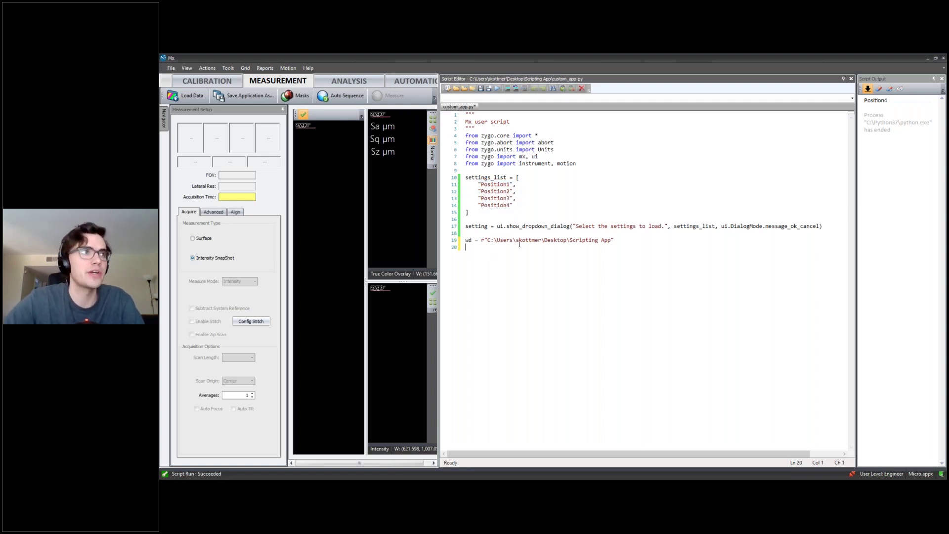
text(settings)
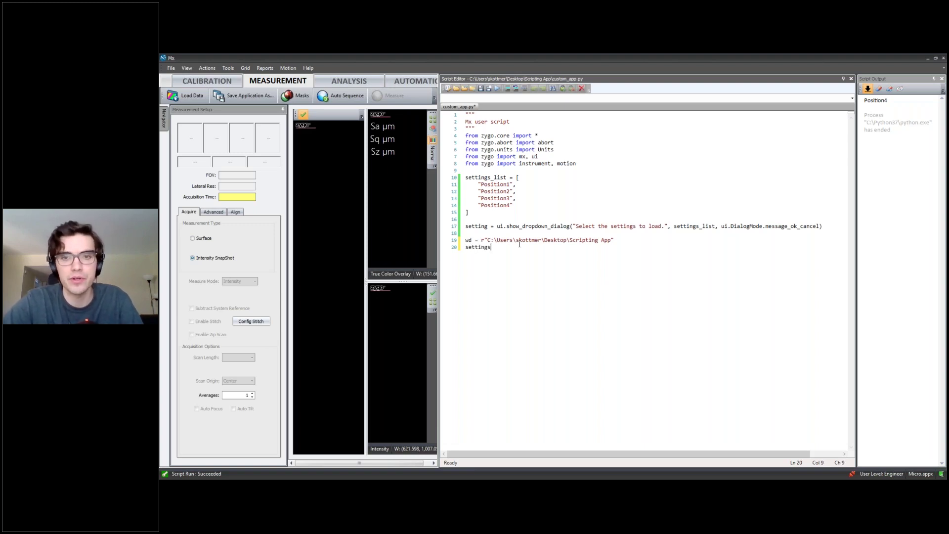
text(_filename)
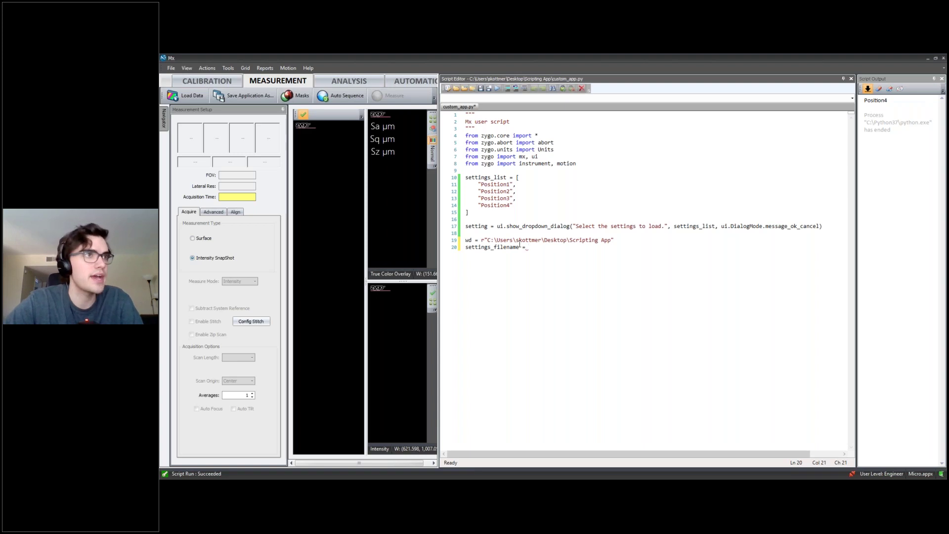
text( = settings)
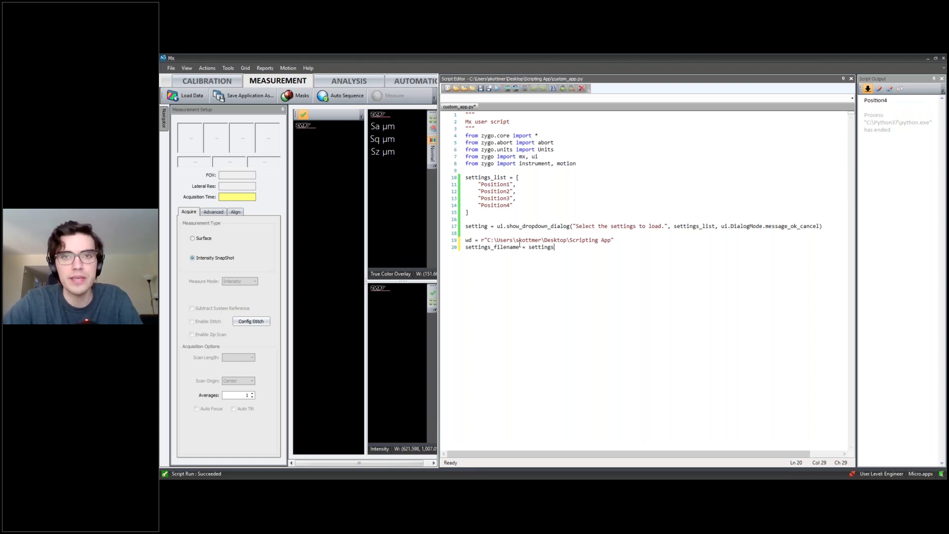
text(_list)
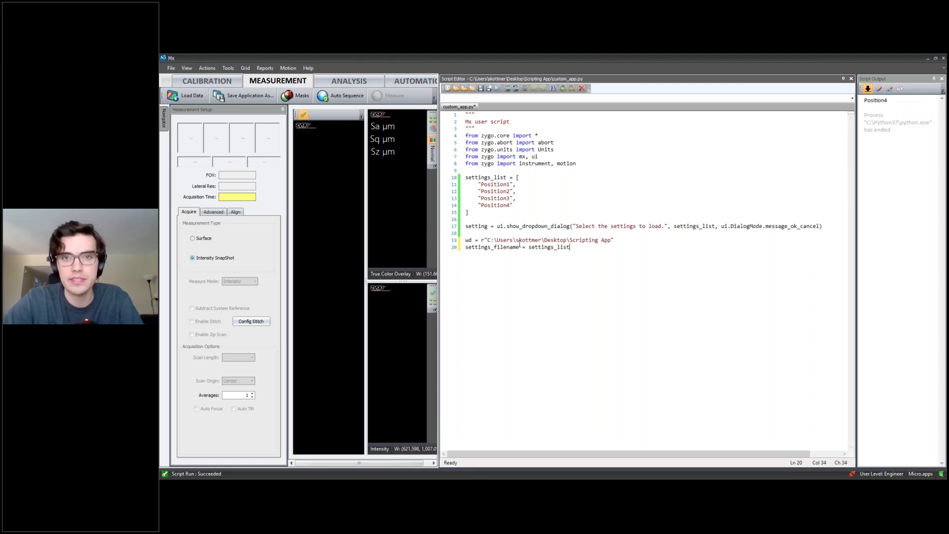
text([setting)
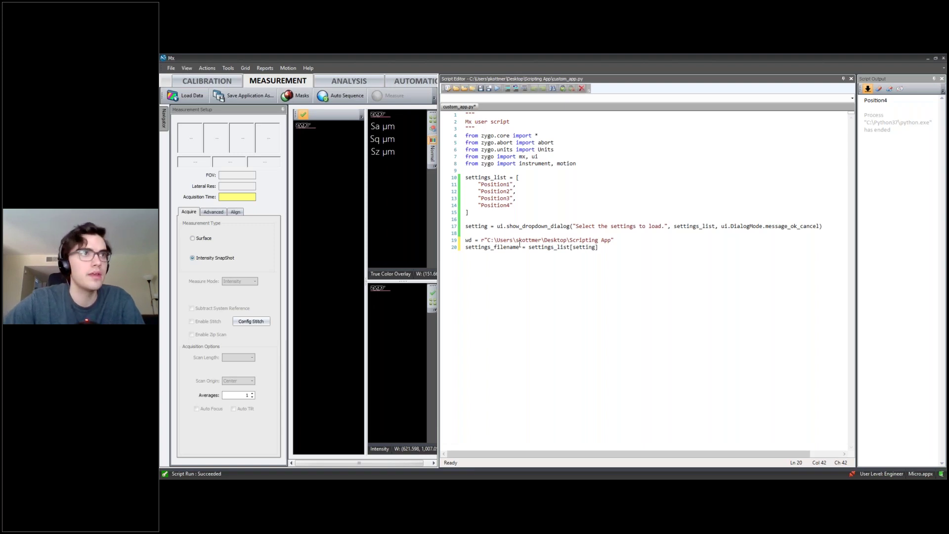
text(] + ".setx)
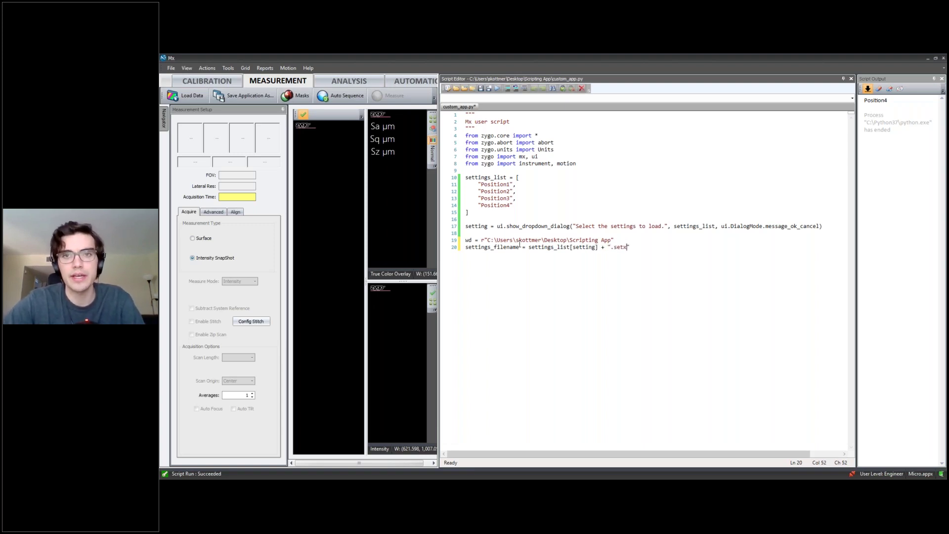
double_click(602, 247)
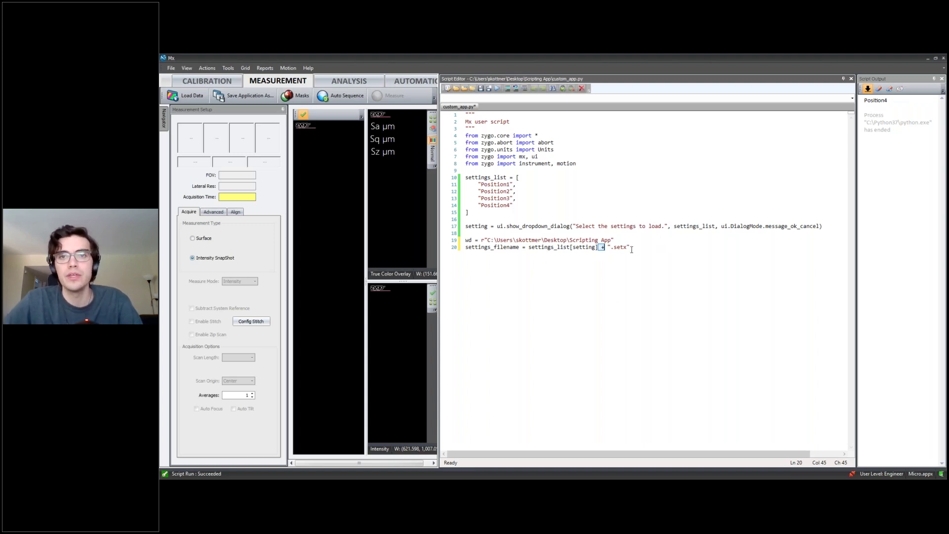
click(662, 246)
key(Return)
key(Return)
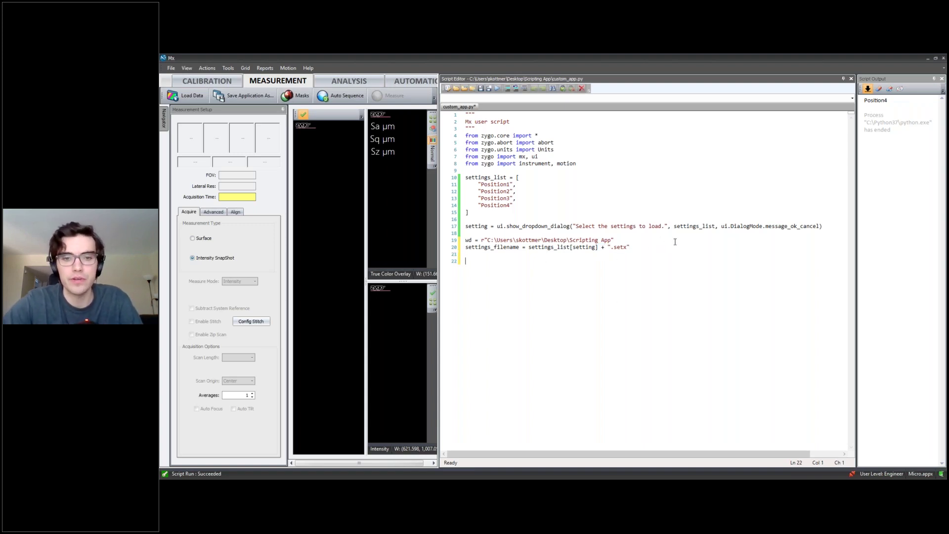
Step: Add print(settings_filename) on line 22 and test-run with Position1, outputting Position1.setx
text(print)
text((settings)
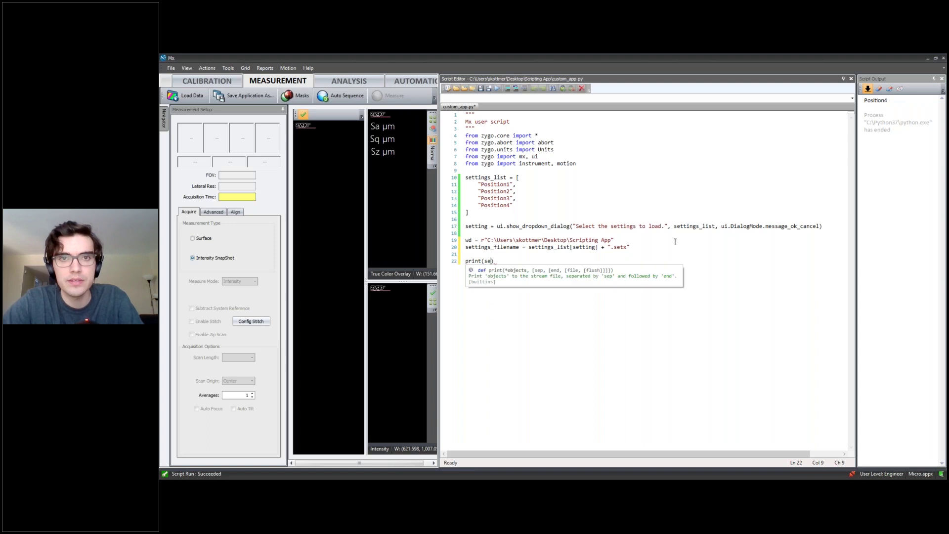
text(_filename)
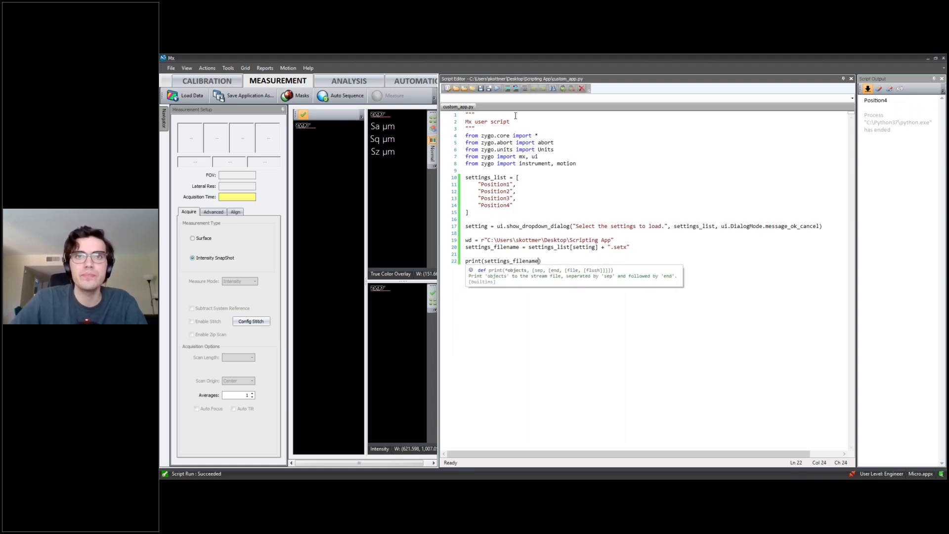
click(496, 88)
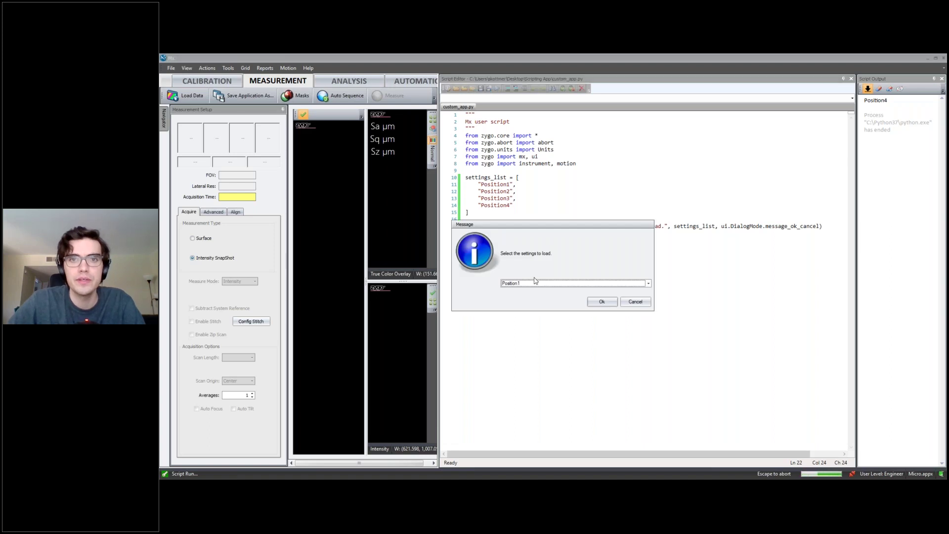
click(601, 303)
drag(901, 137, 860, 138)
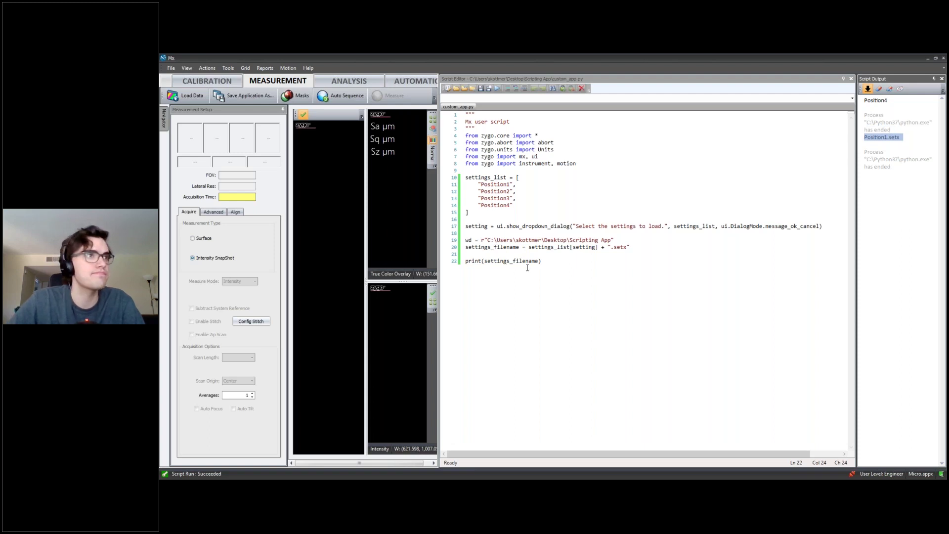
click(551, 261)
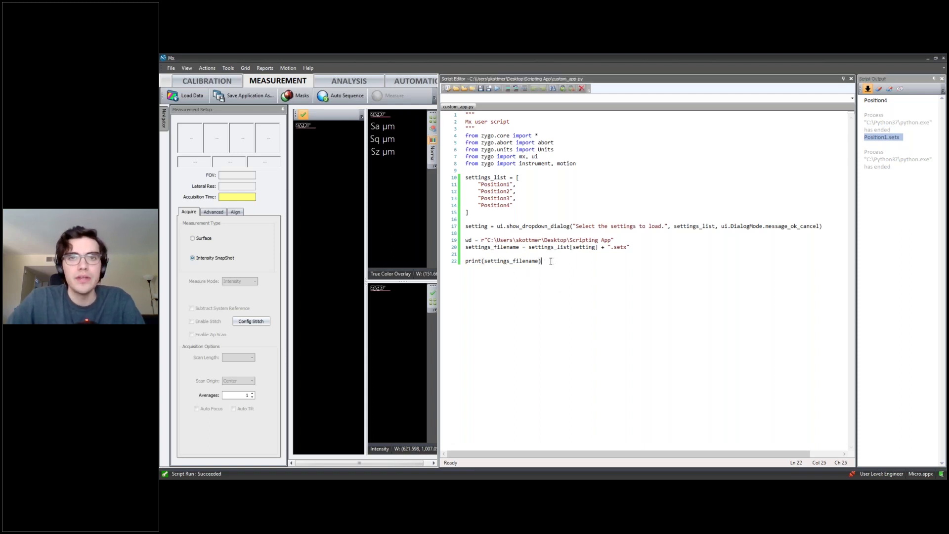
drag(550, 260, 464, 261)
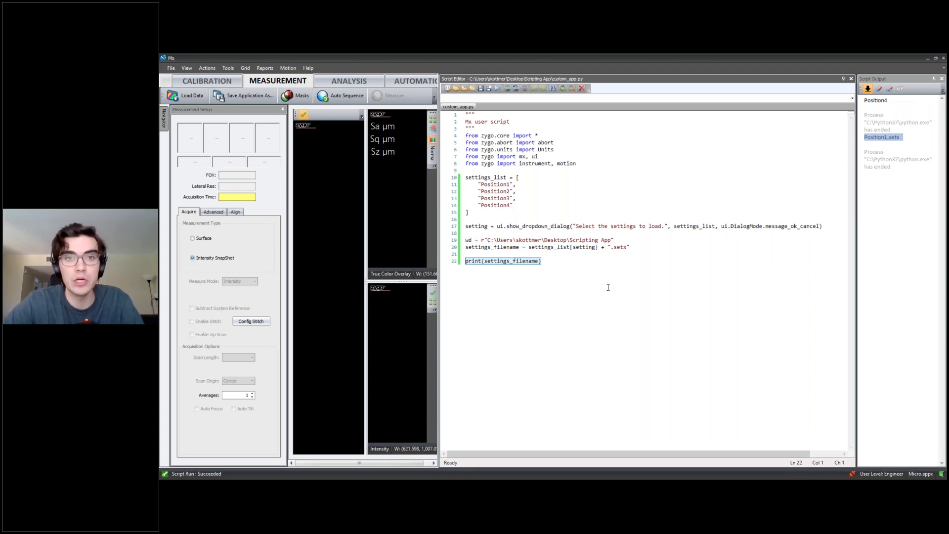
Step: Replace the last line with an mx.load_settings() call using autocomplete
text(mx)
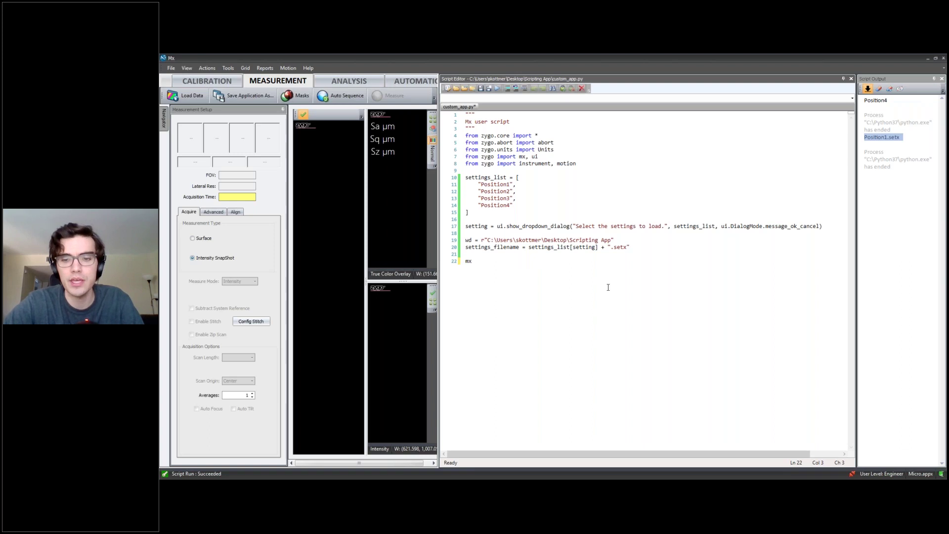
text(.la)
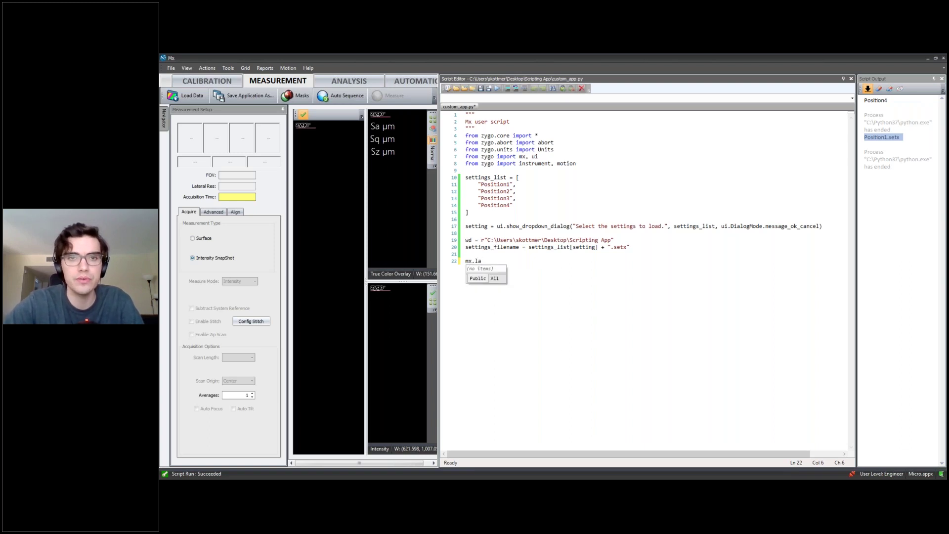
key(Down)
key(Return)
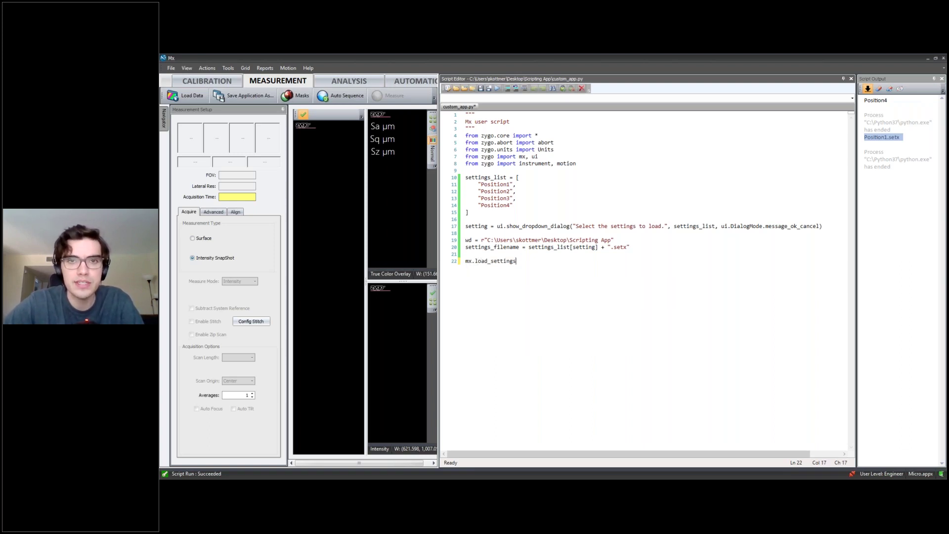
text(()
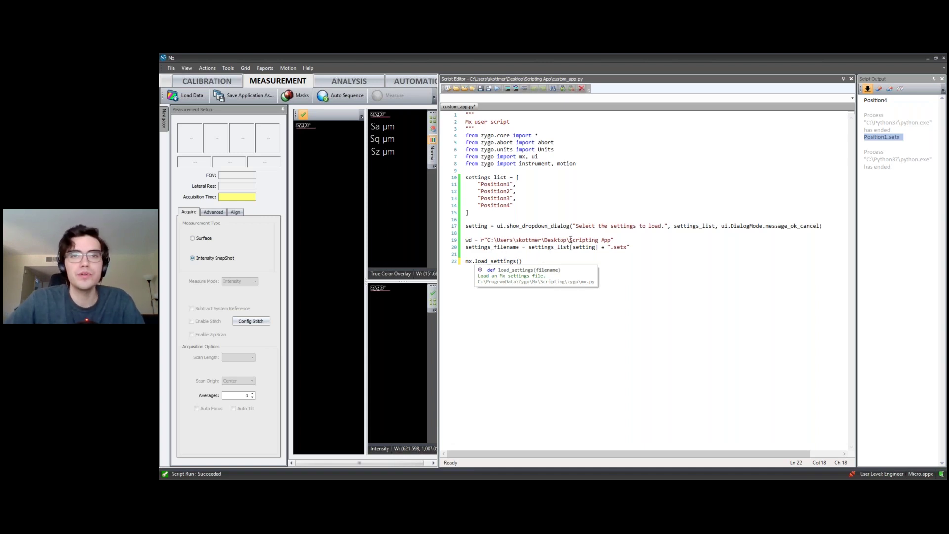
click(587, 162)
Step: Add import os on line 10, below the zygo imports
key(Return)
key(Return)
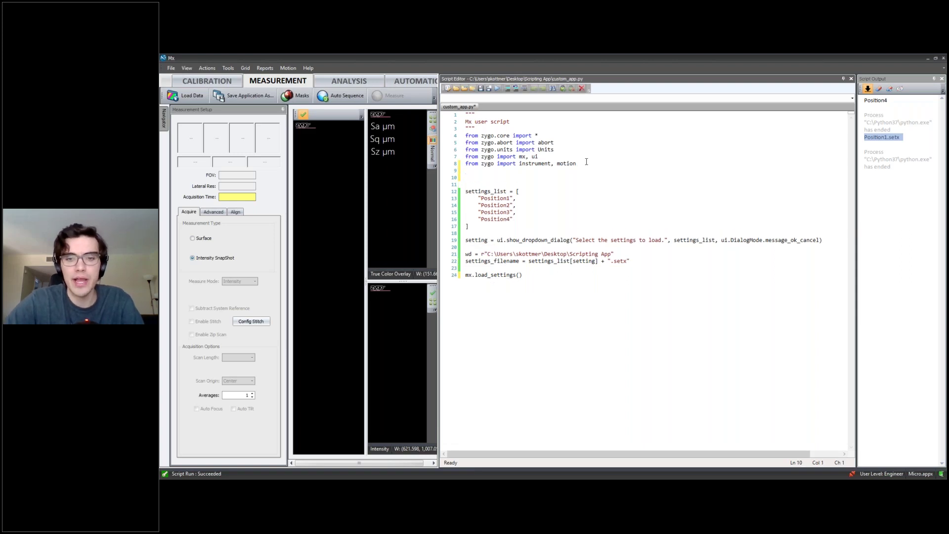
text(import os)
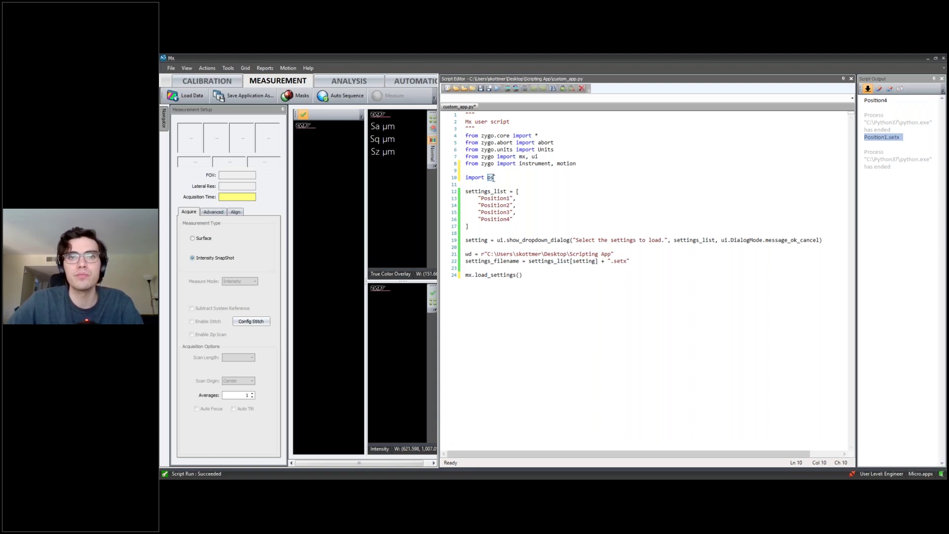
click(518, 274)
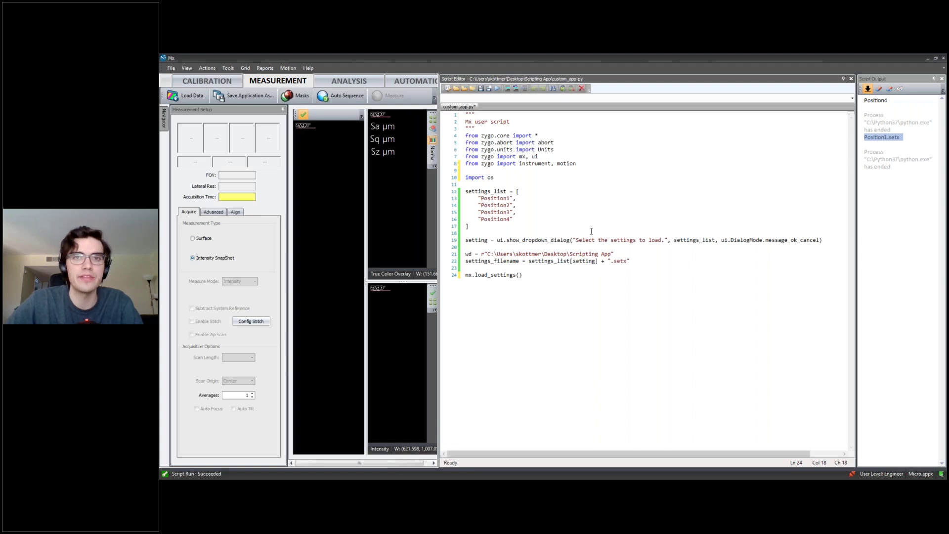
drag(500, 179, 465, 178)
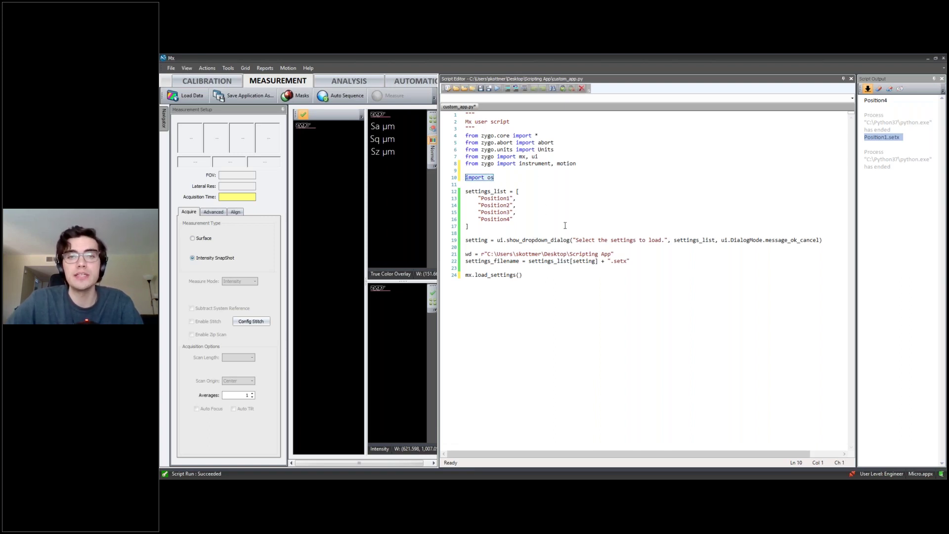
click(519, 275)
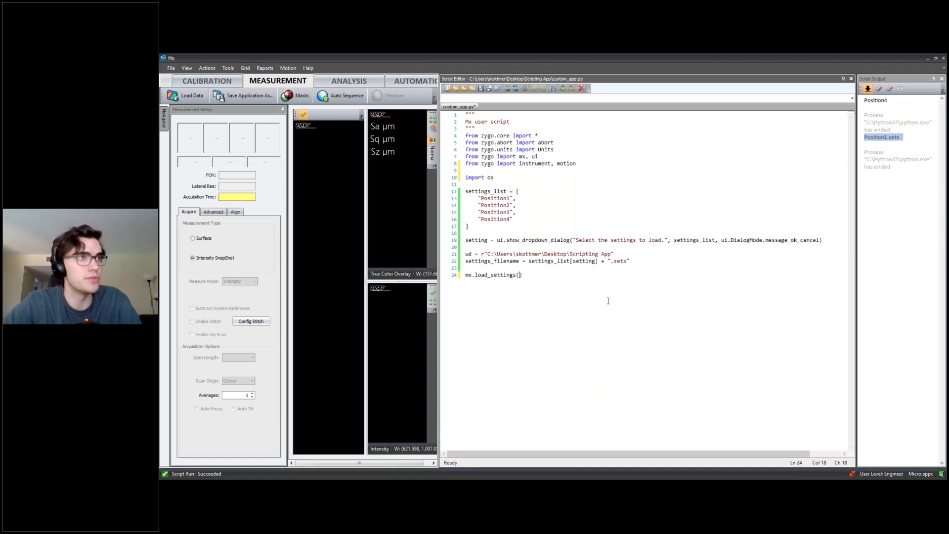
Step: Complete line 24 as mx.load_settings(os.path.join(wd, settings_filename)) and save custom_app.py
text(os.path.)
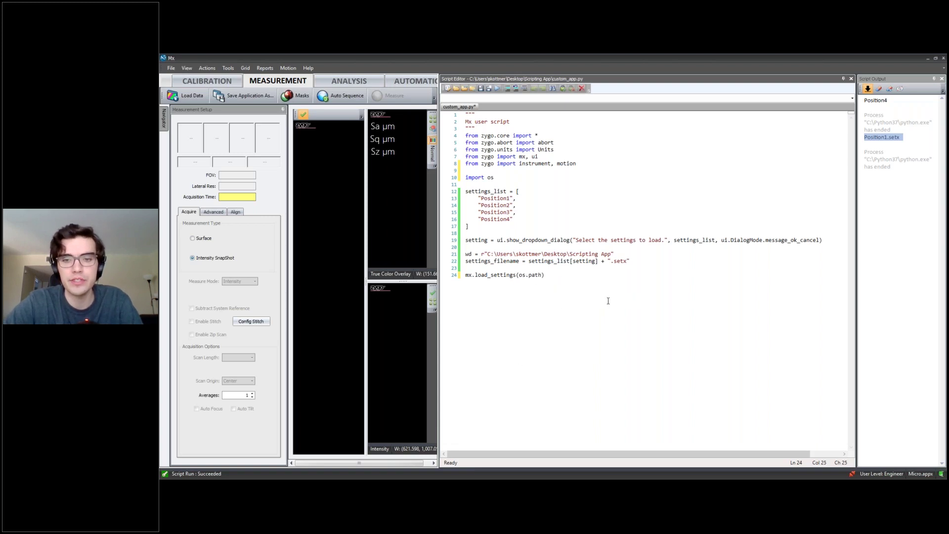
text(join()
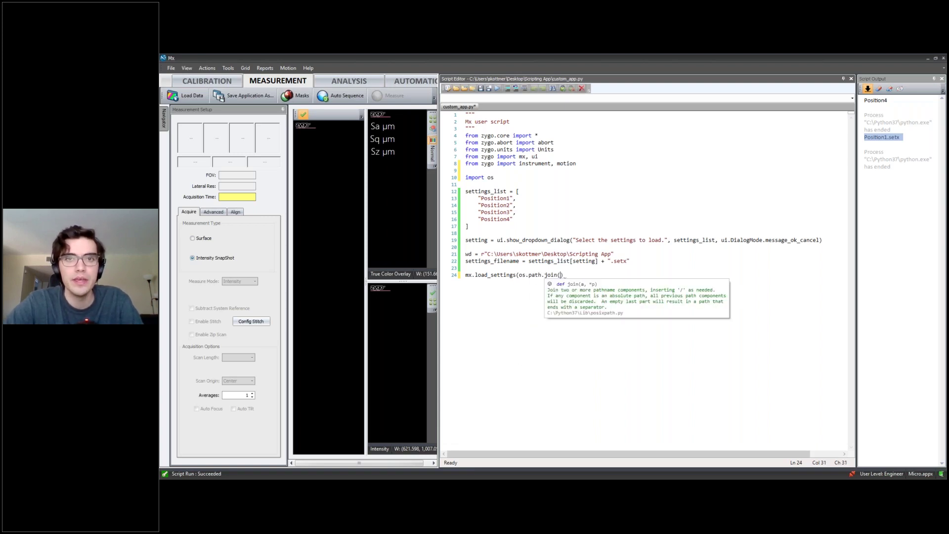
text(wd, s)
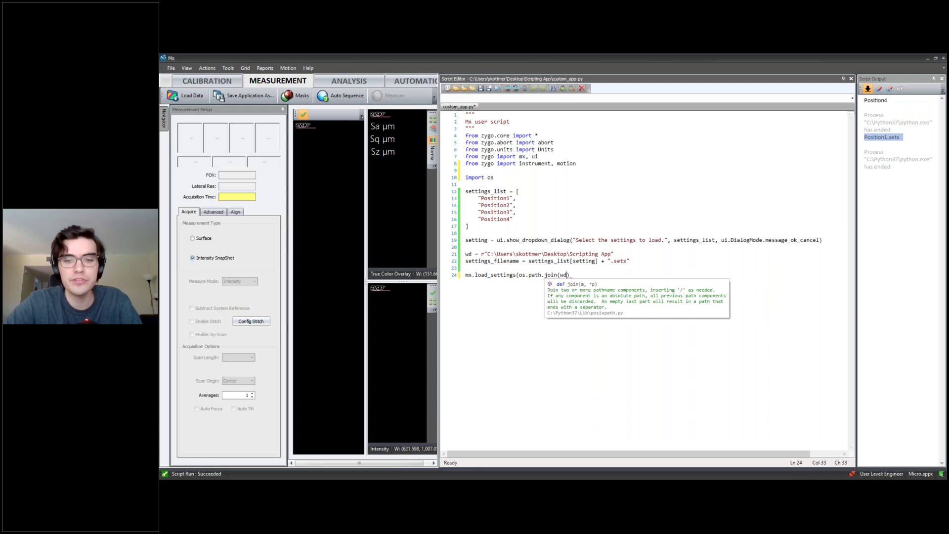
text(ettings)
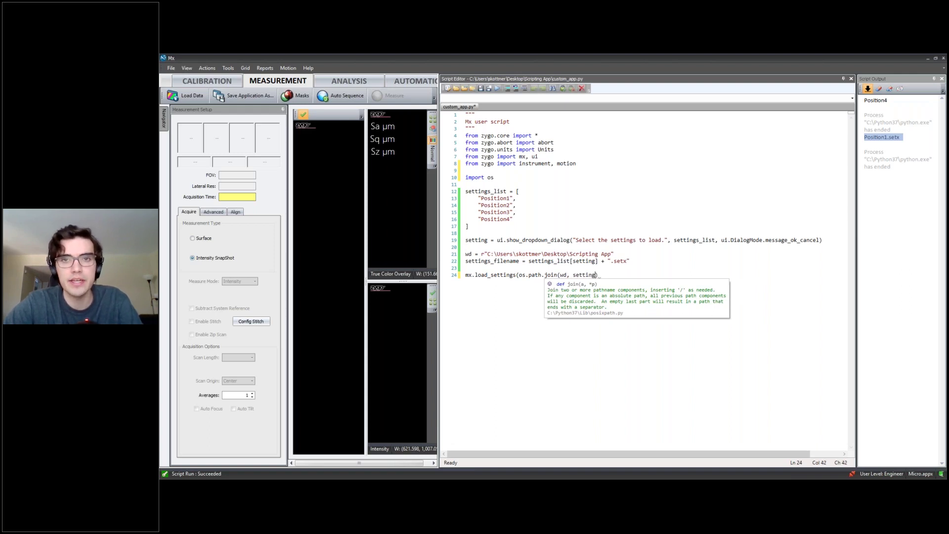
text(_filename)
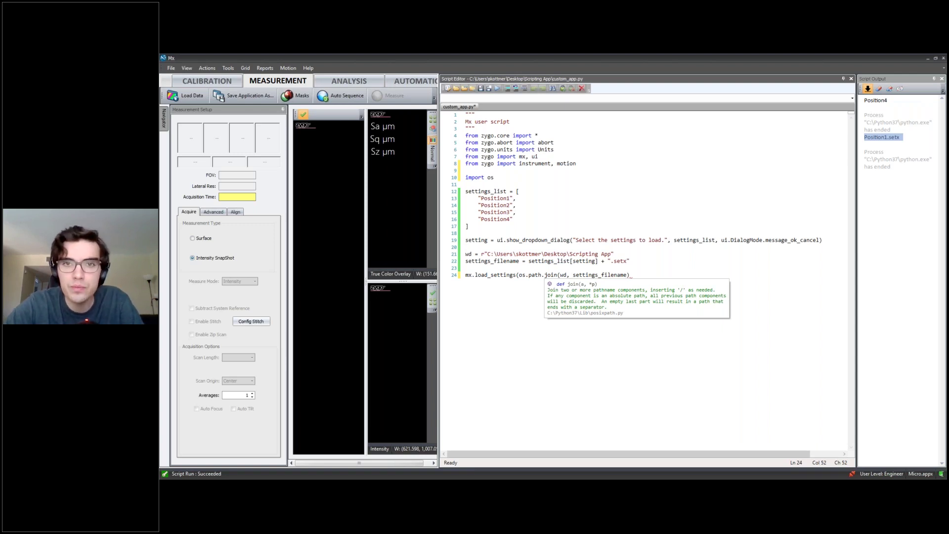
text())
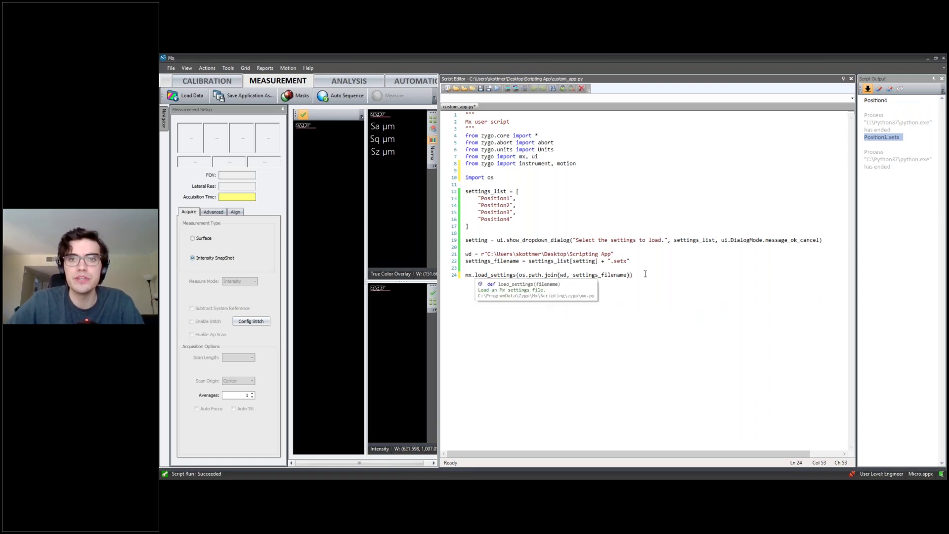
text())
key(ctrl+s)
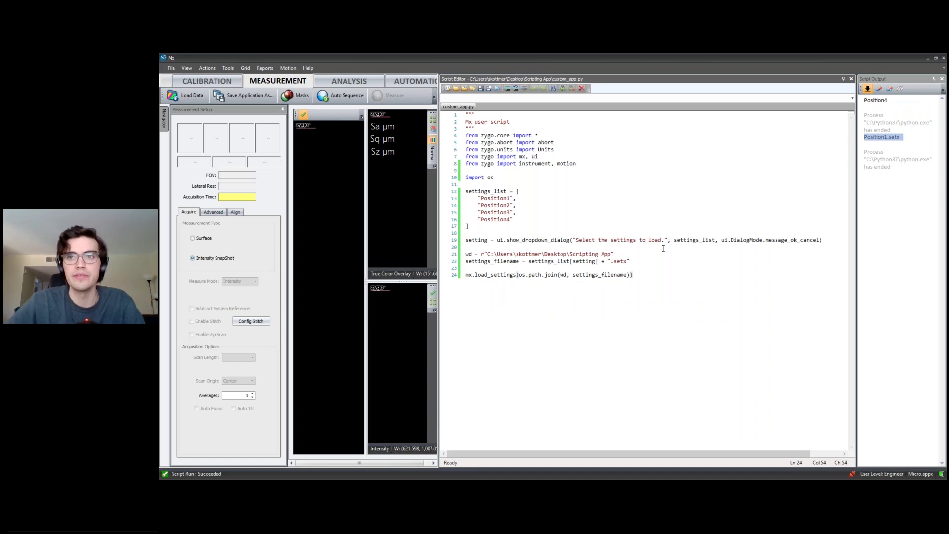
Step: Clear the output and run the script with Position3, then add blank lines at the script's end
click(879, 89)
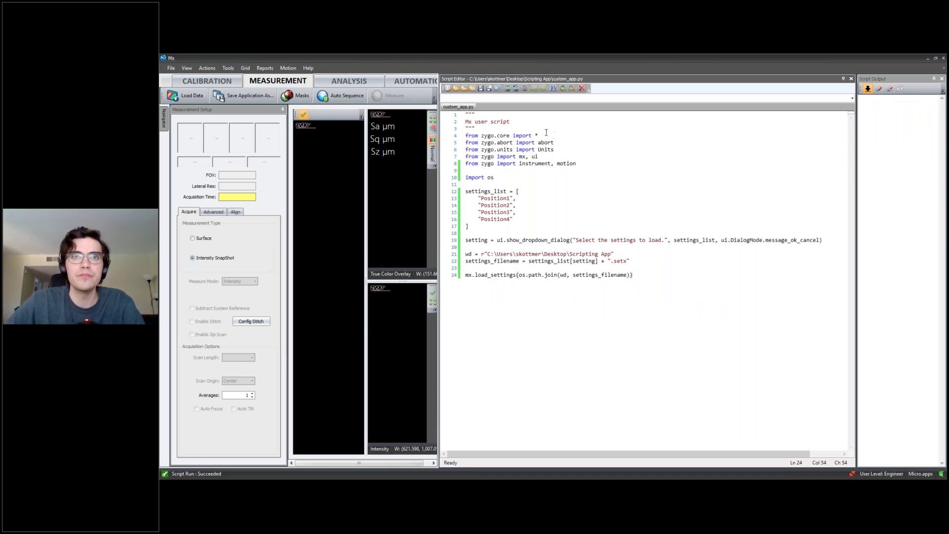
click(497, 89)
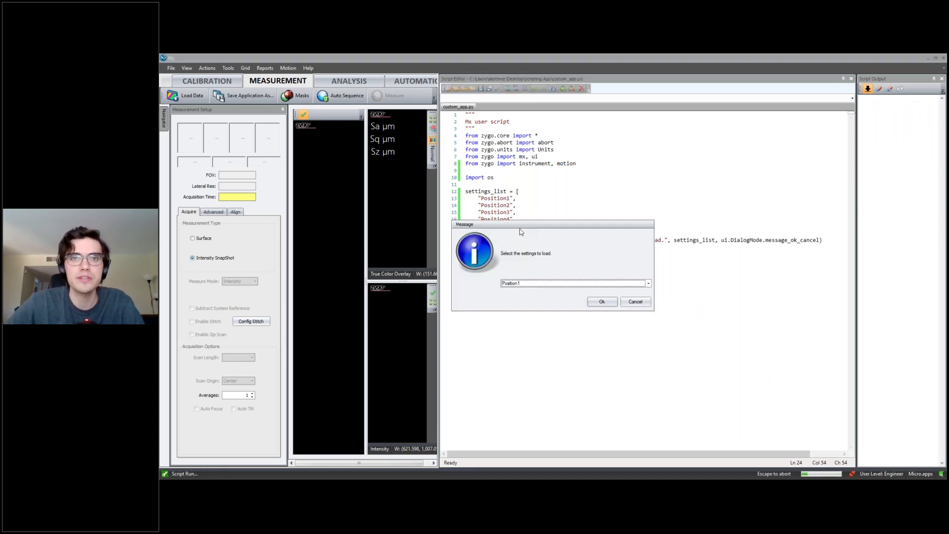
click(536, 283)
click(541, 303)
click(601, 302)
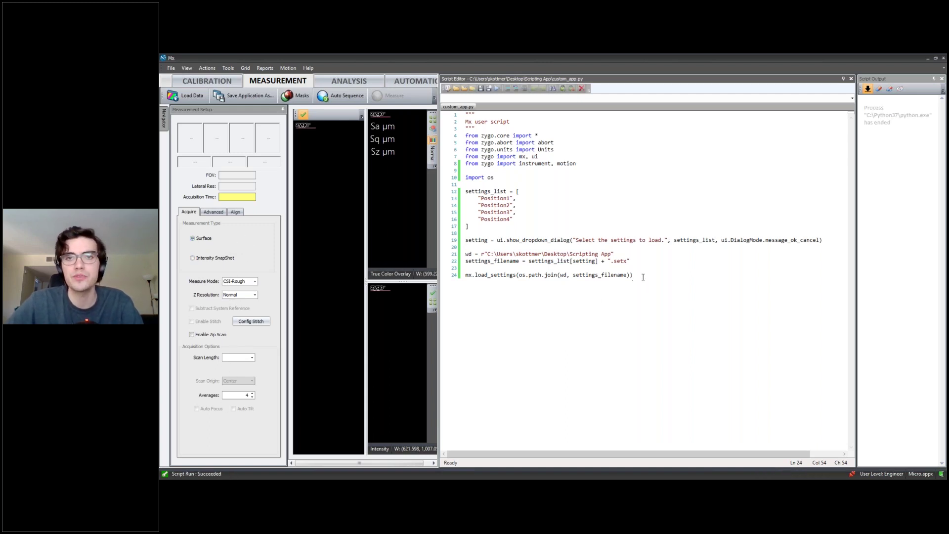
key(Return)
key(Return)
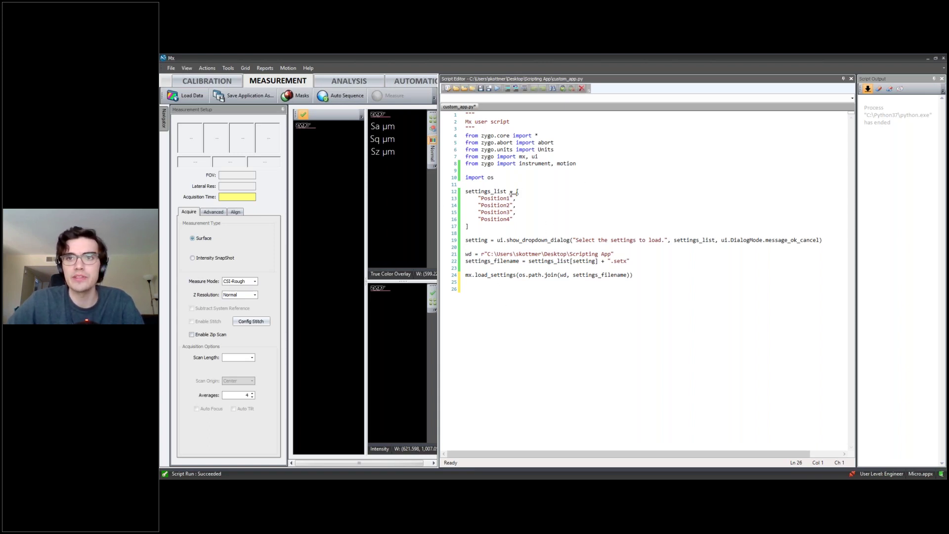
Step: Add an empty image grid panel docked beside the measurement views
drag(513, 192, 514, 193)
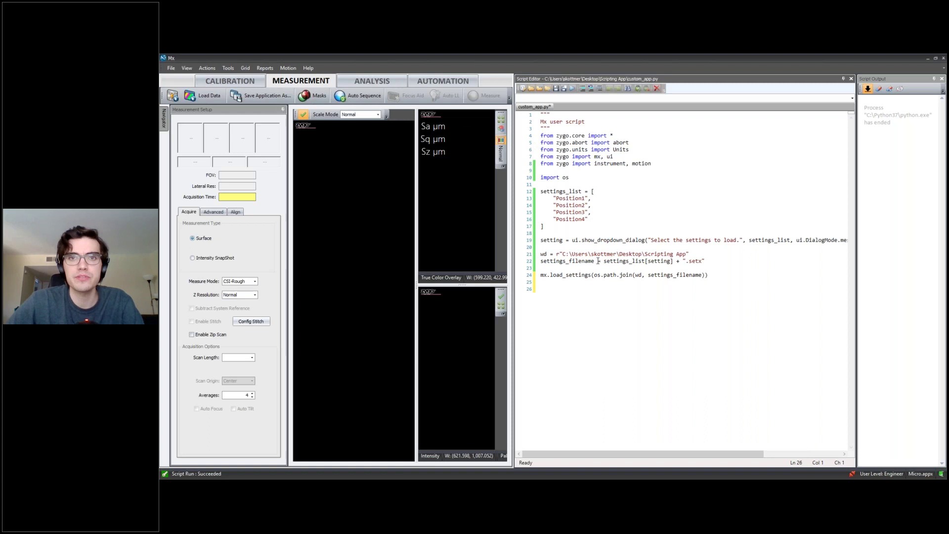
click(240, 69)
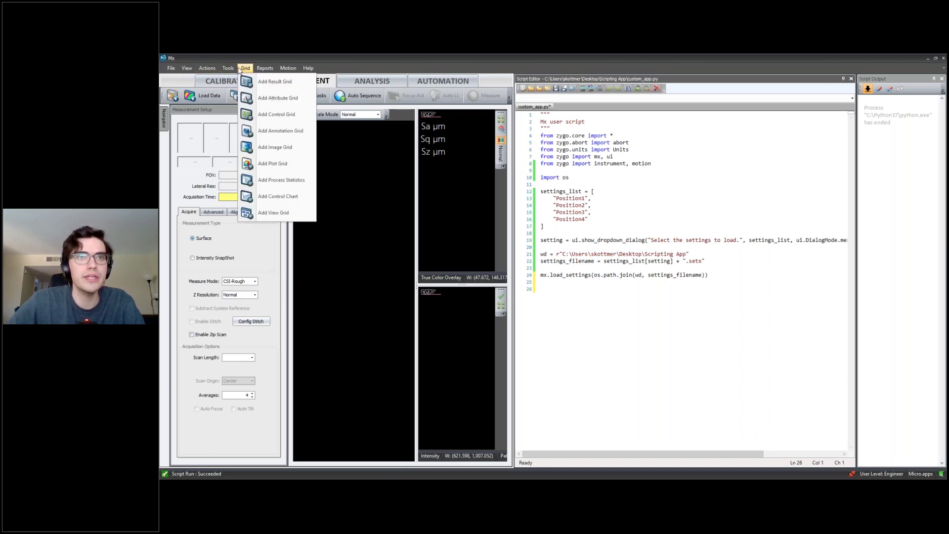
click(281, 148)
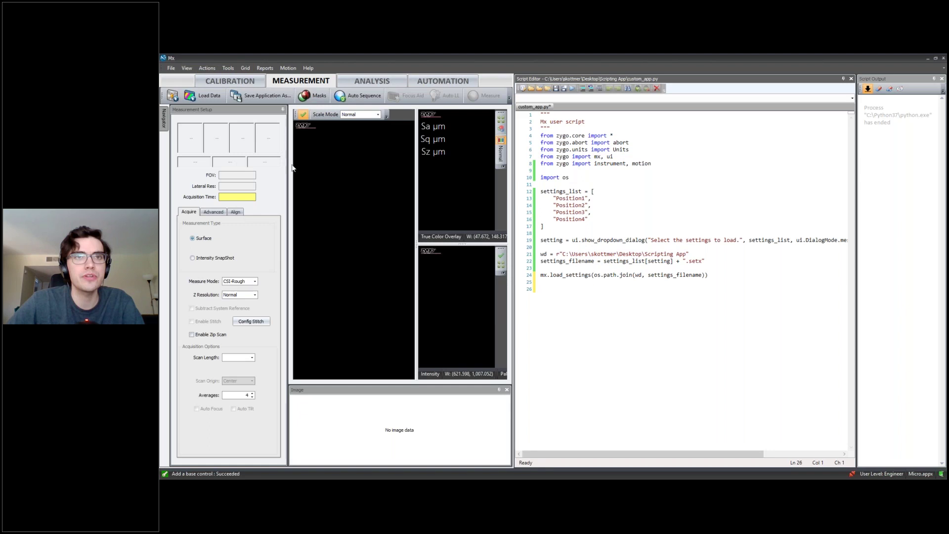
drag(356, 390, 302, 285)
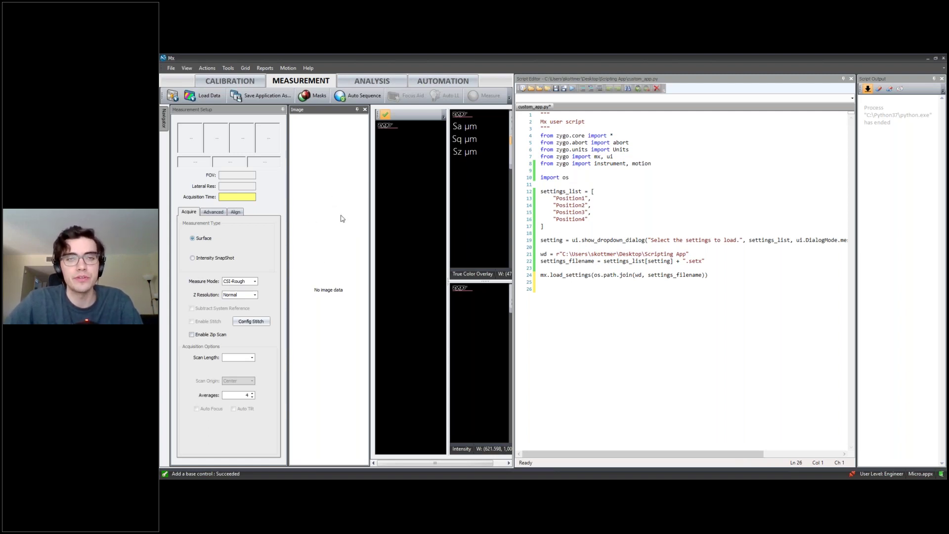
Step: Copy the Image panel's path (Measurement > Surface > Image) and place the cursor on line 26
right_click(320, 175)
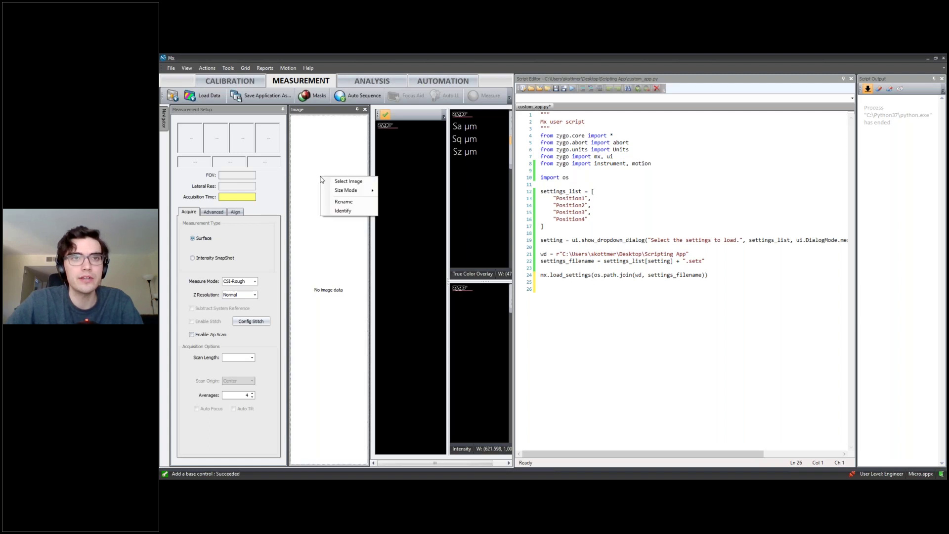
click(340, 213)
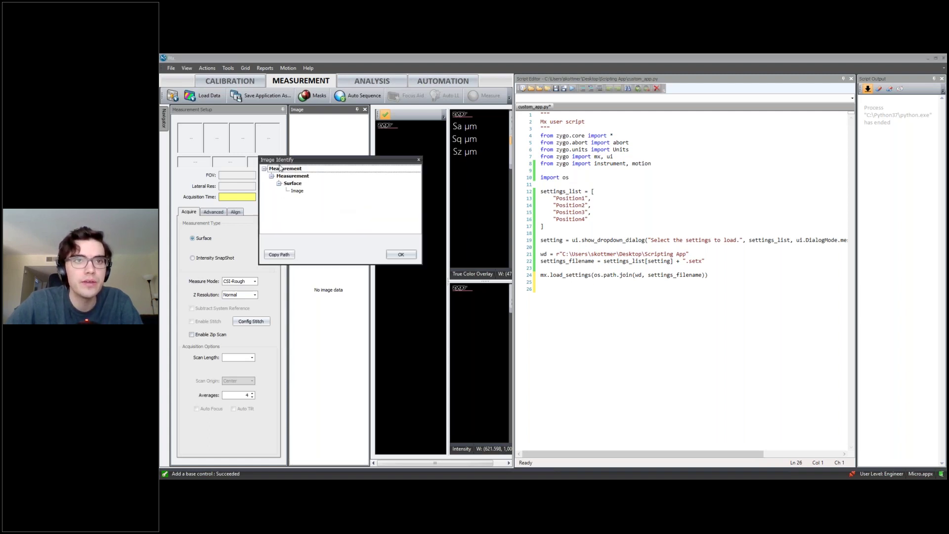
click(281, 255)
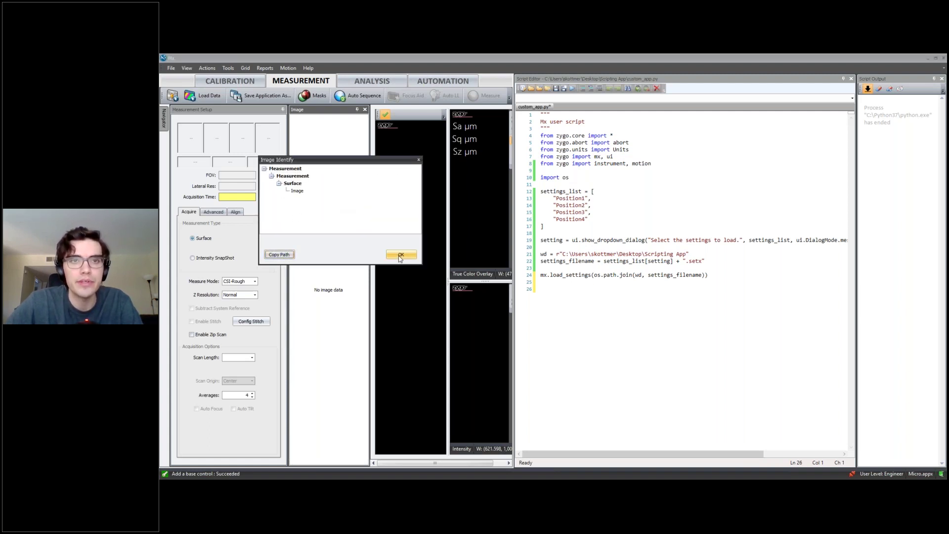
click(400, 255)
click(577, 290)
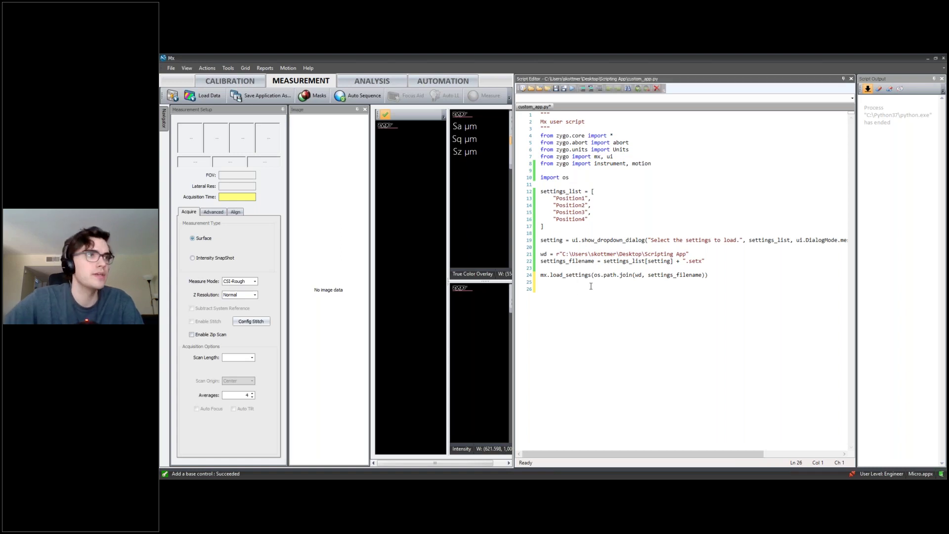
Step: On lines 26–27, define image_grid_path from the pasted path and set image_grid = ui.get_control(image_grid_path)
text(image)
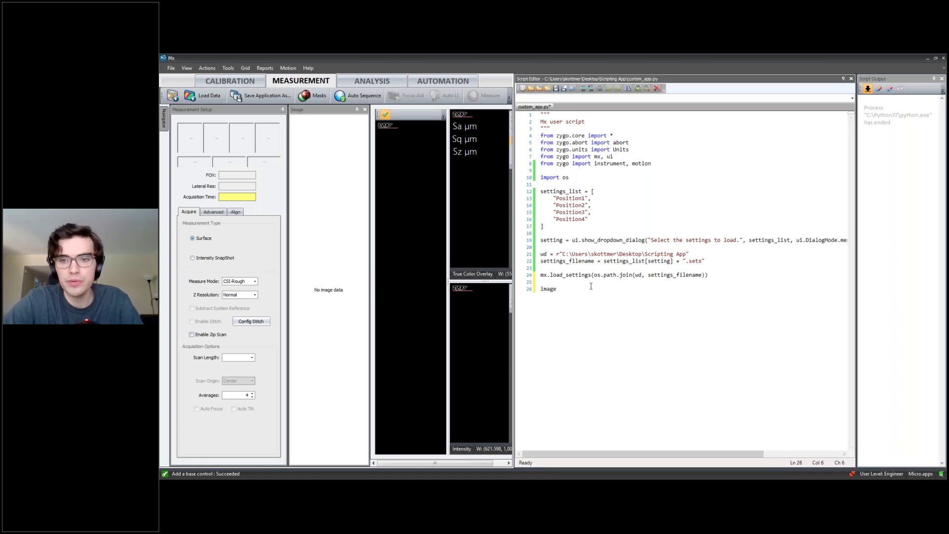
text(_grid)
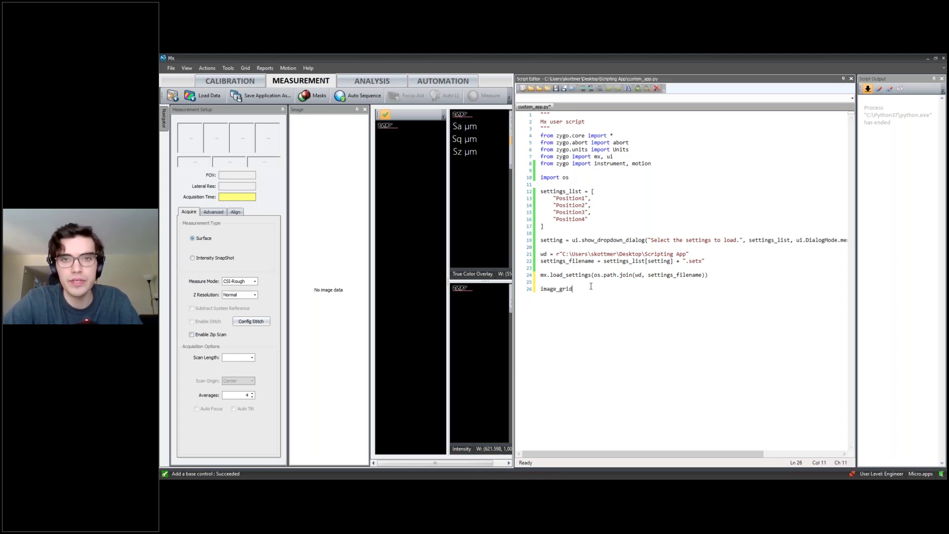
text(_path =)
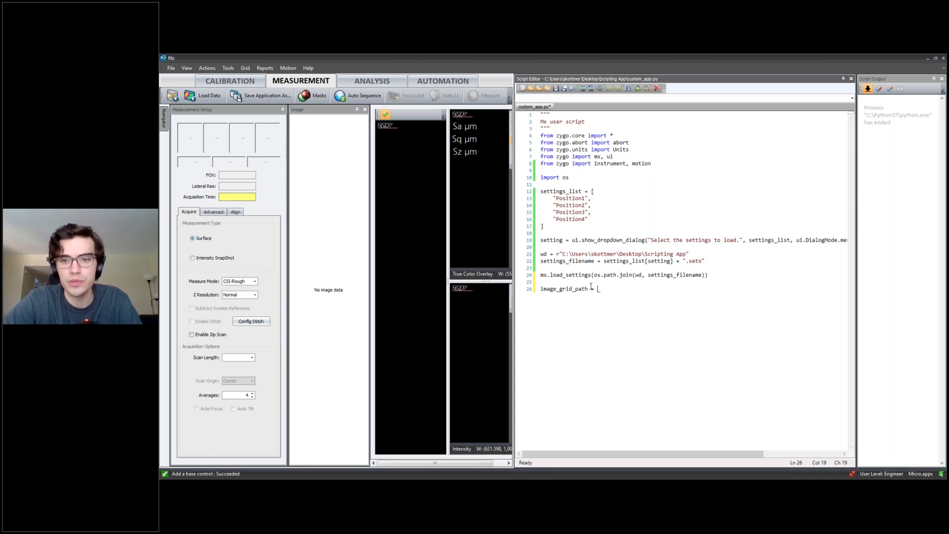
text( ()
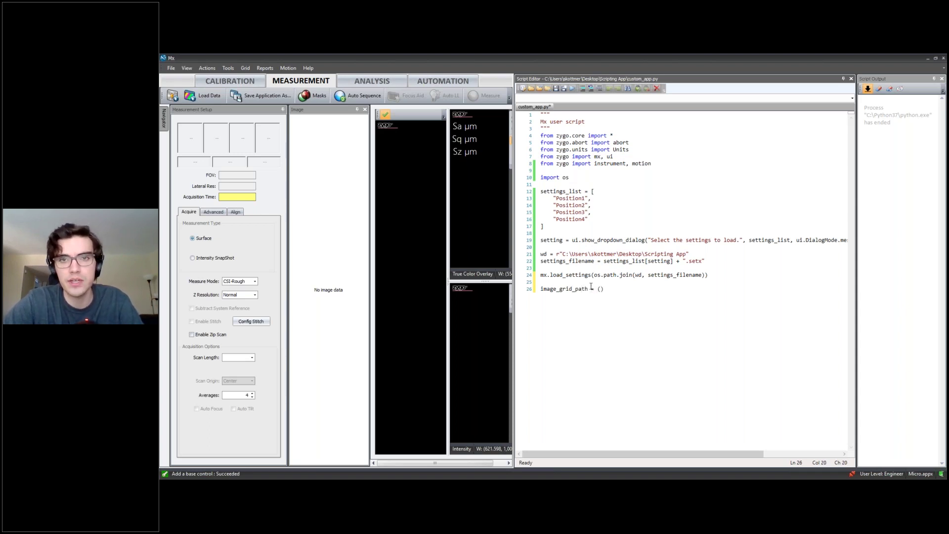
key(ctrl+v)
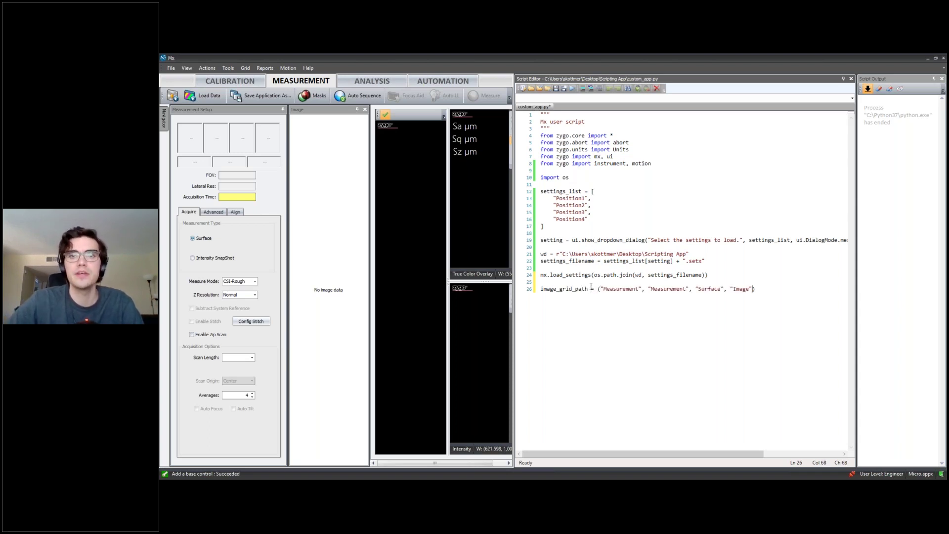
click(760, 288)
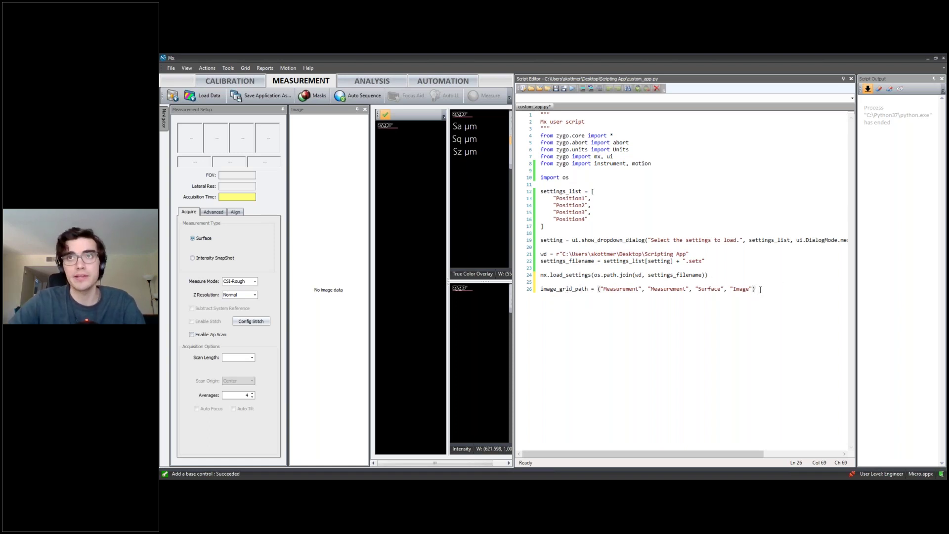
key(Return)
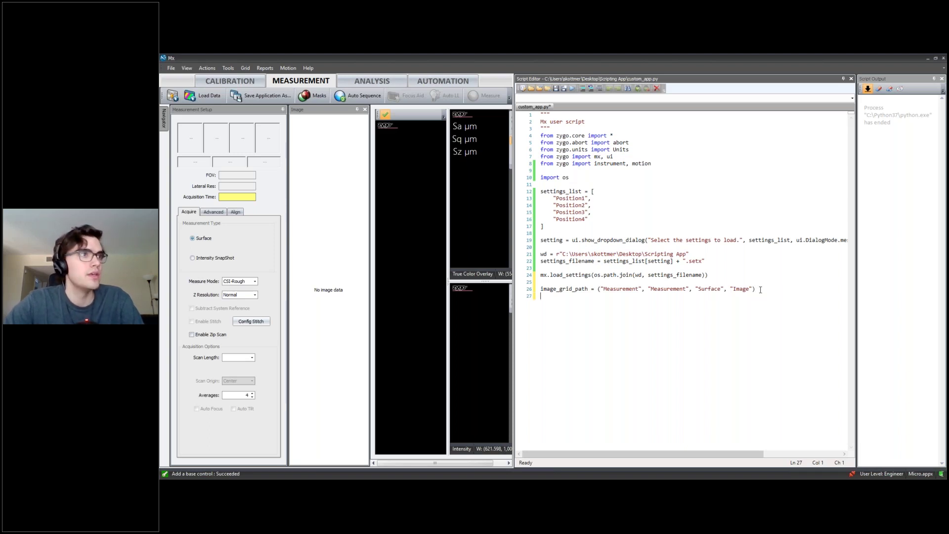
text(ima)
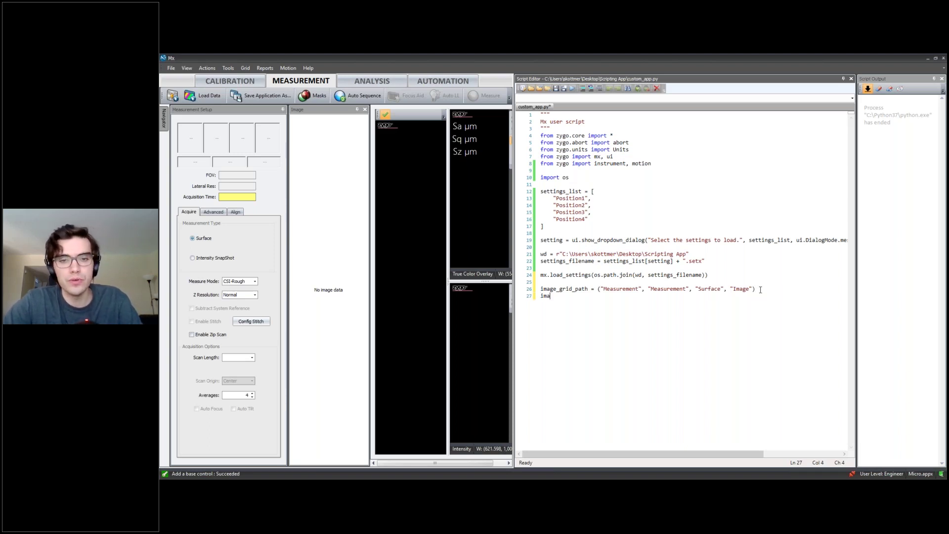
text(ge_grid)
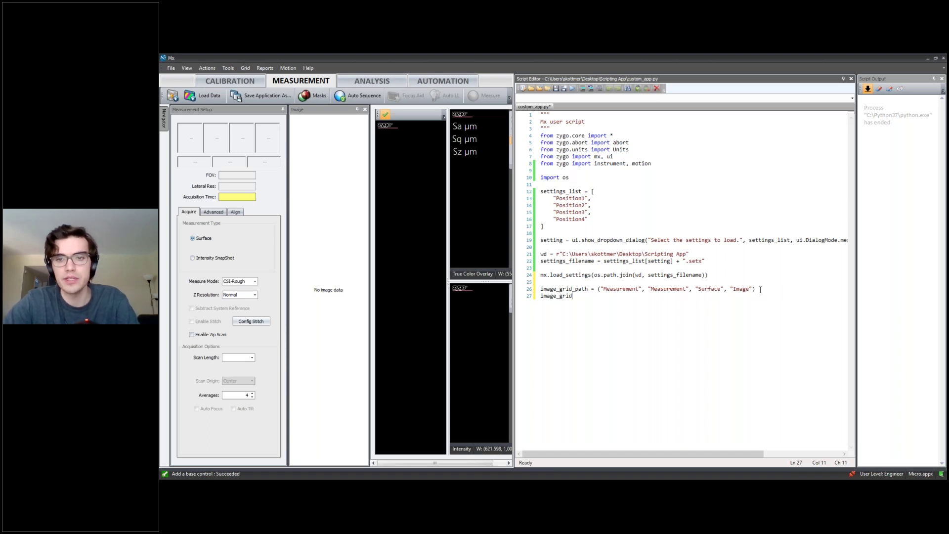
text( = ui.get_control)
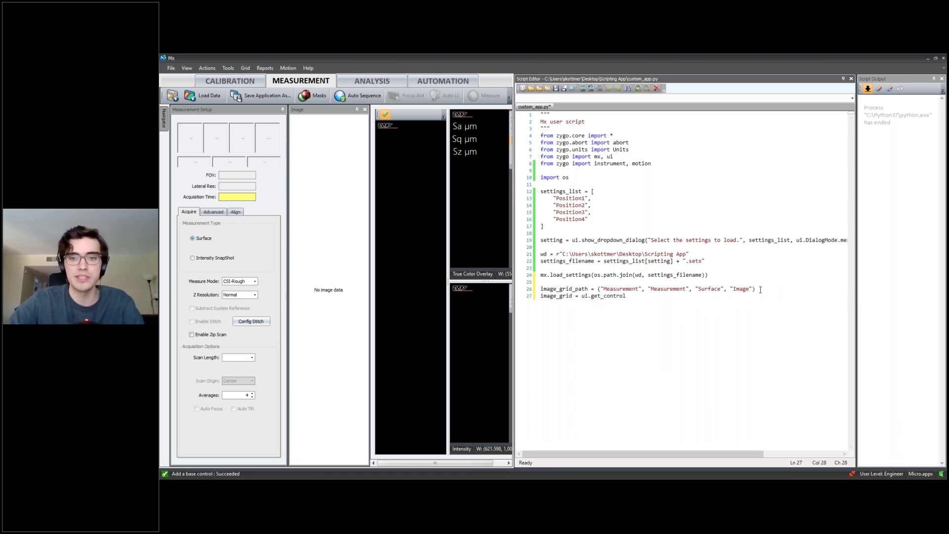
text(()
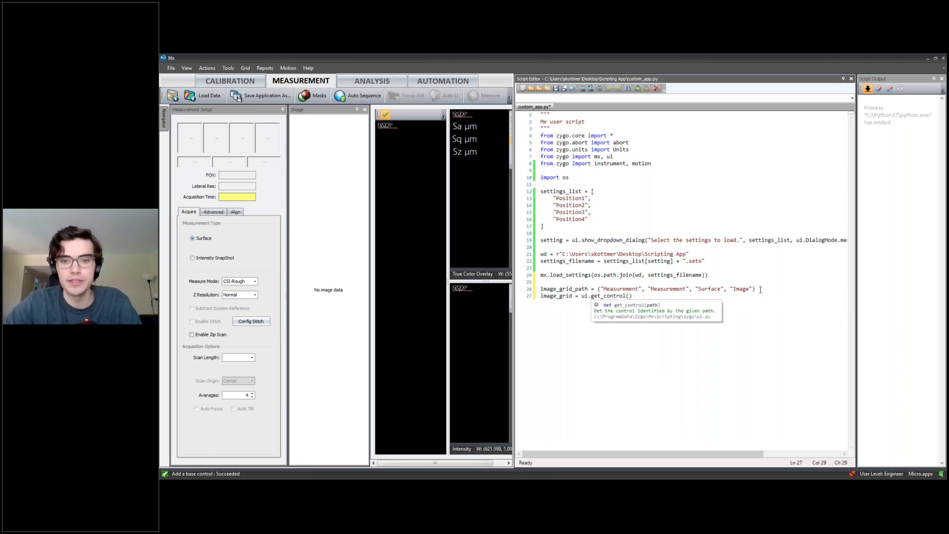
text(image_grid_path))
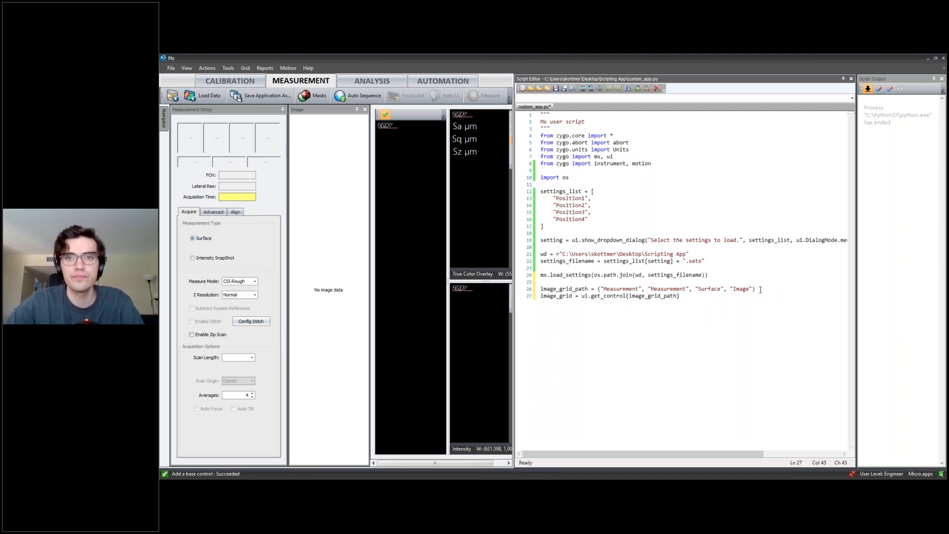
key(Return)
key(Return)
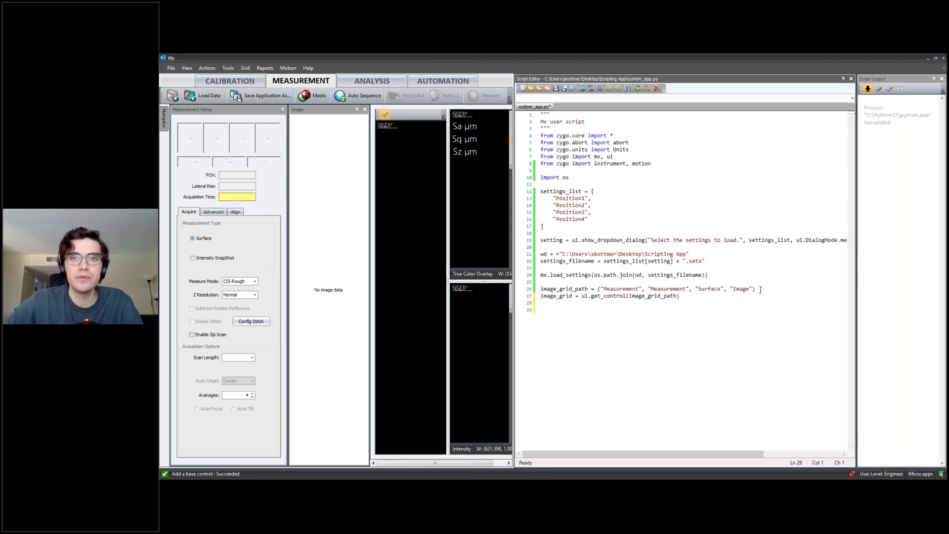
Step: On line 29 set image_filename = settings_list[setting] + ".png" and print it on line 31
text(image_filename)
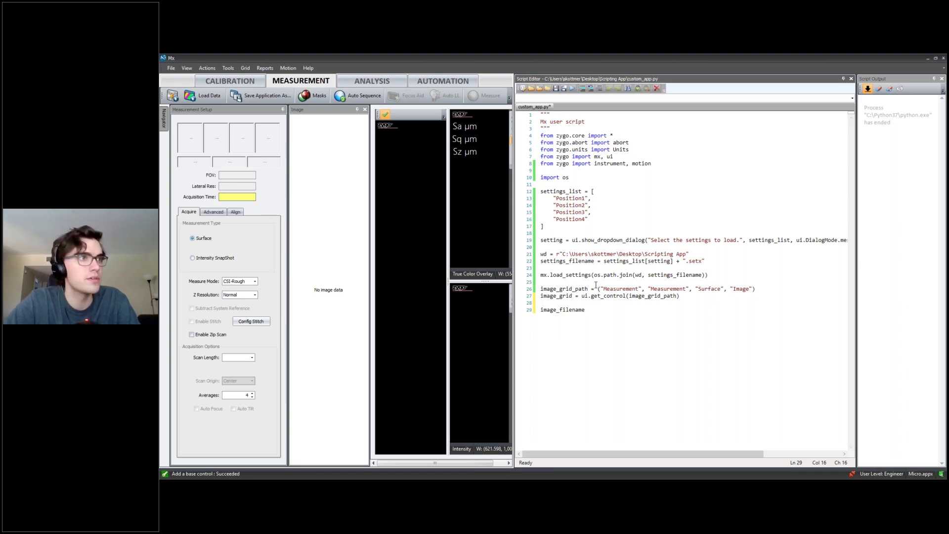
text(= settings_list[setting] )
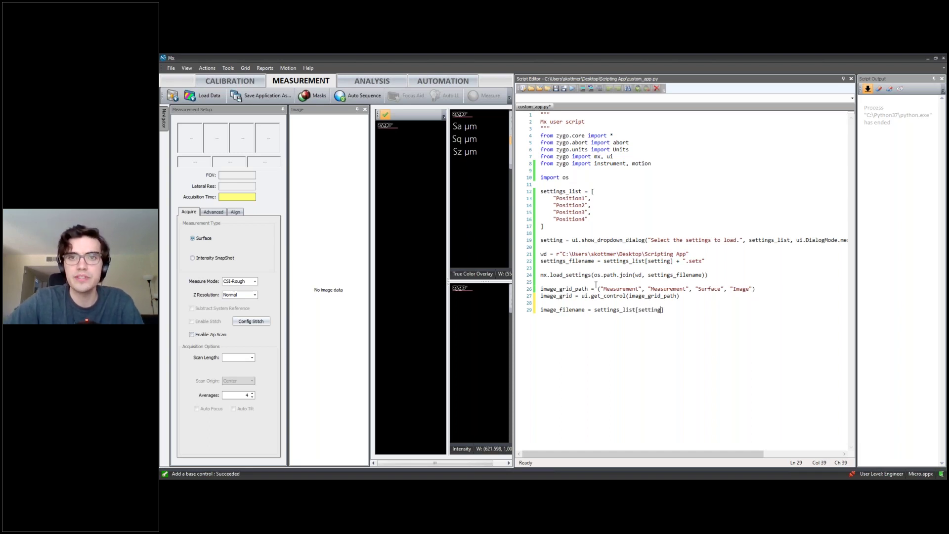
text(+ ".png)
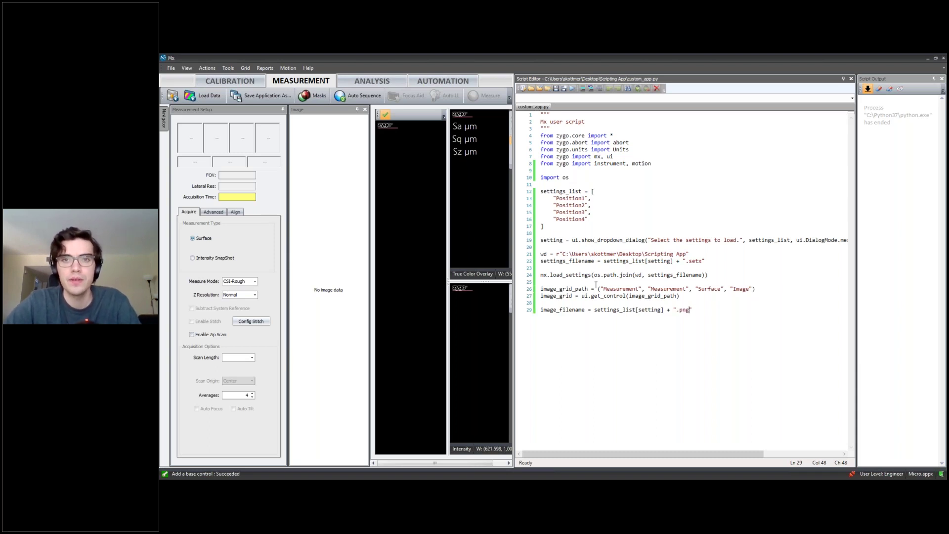
key(Return)
key(Return)
text(print)
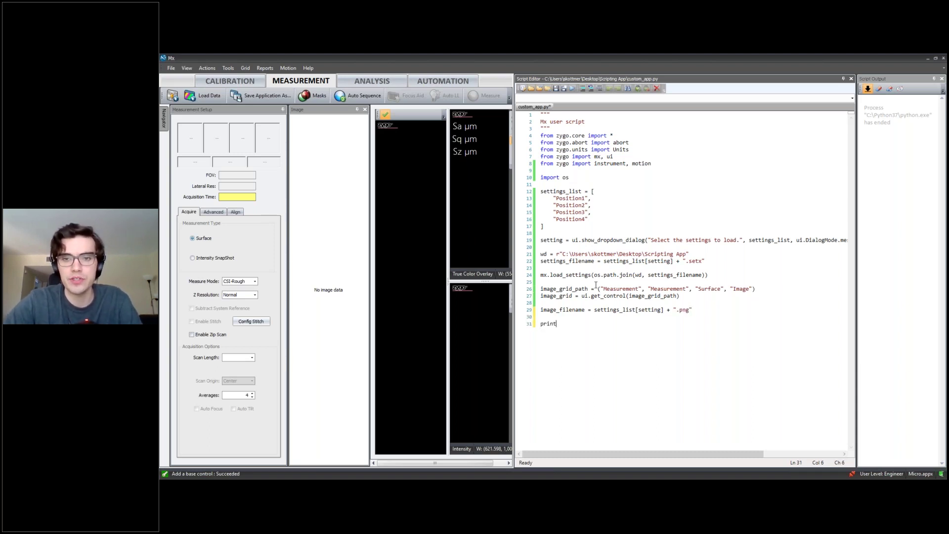
text((image_f)
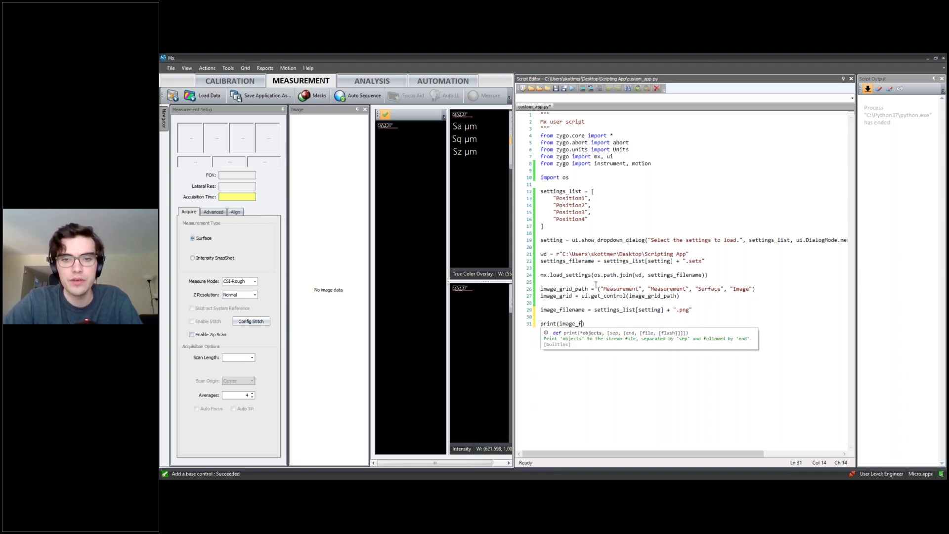
text(ilename)
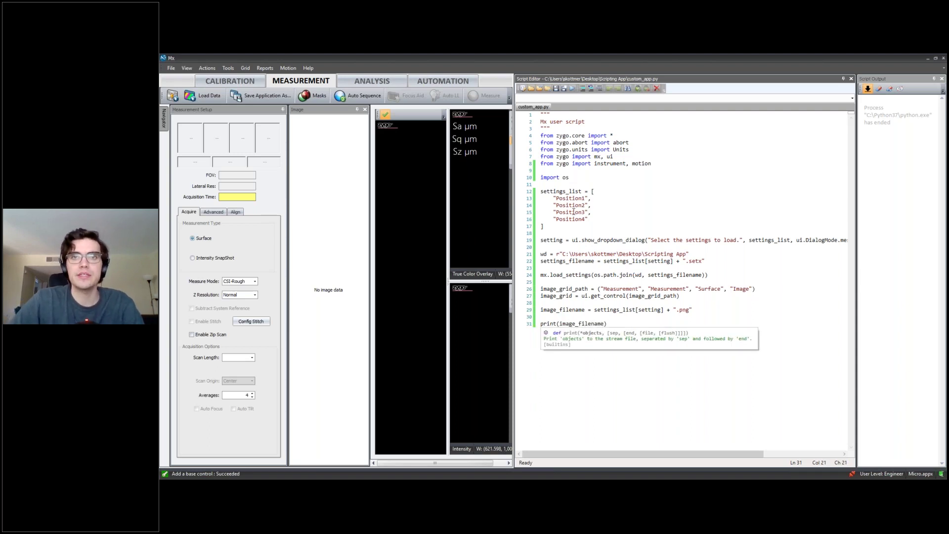
Step: Run the script with Position2, checking it prints Position2.png and loads CSI mode with 2 averages
click(572, 89)
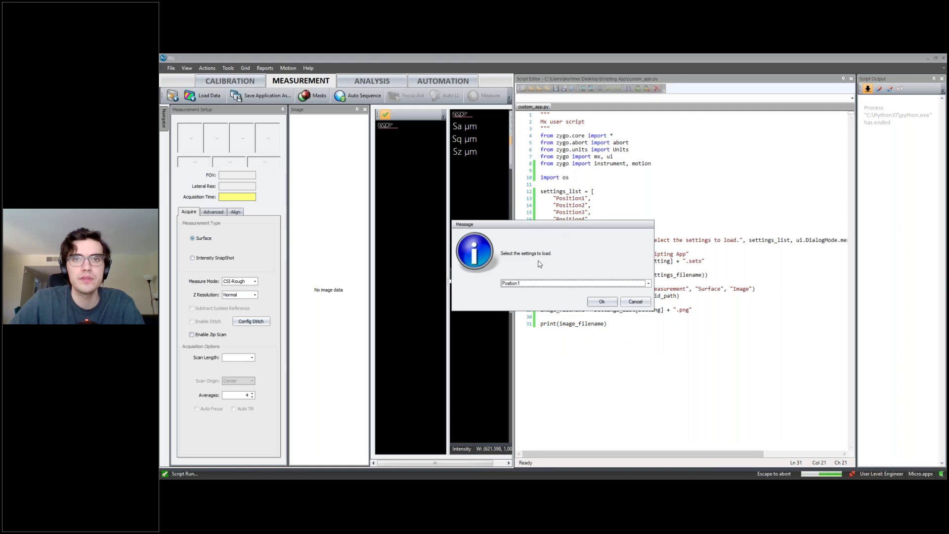
click(529, 282)
click(529, 297)
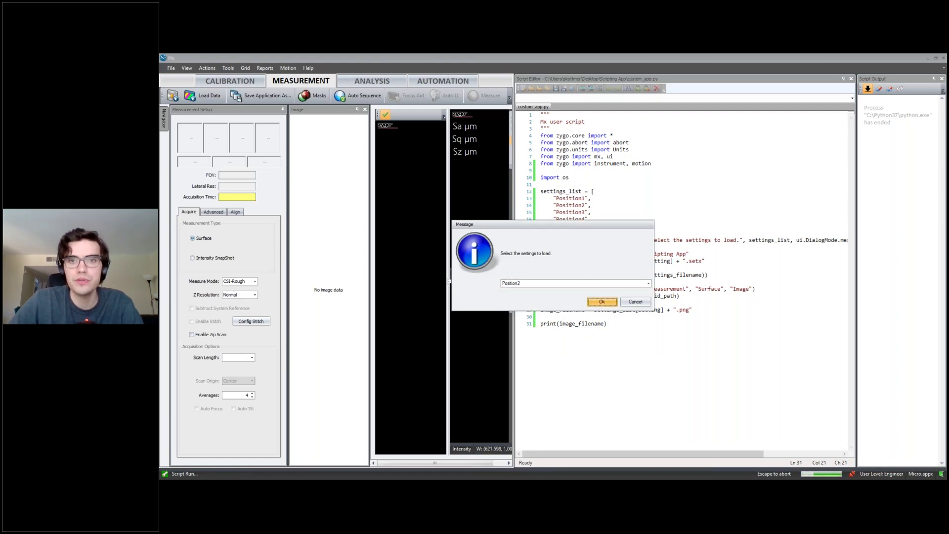
click(599, 301)
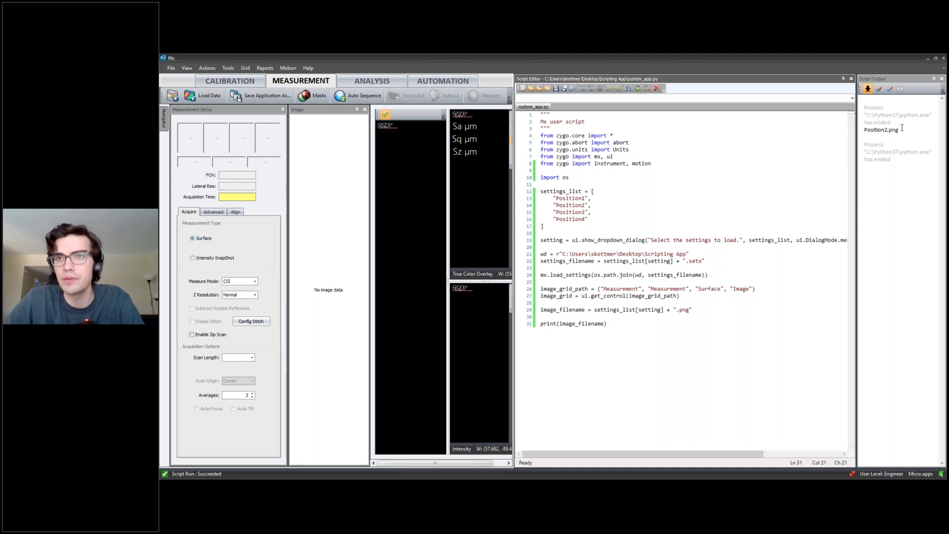
click(613, 324)
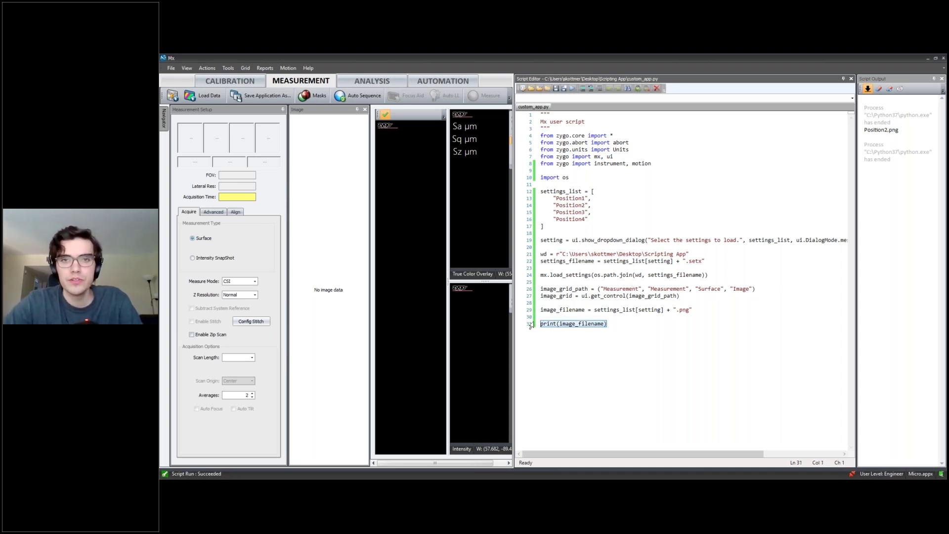
Step: Replace the print on line 31 with ui.set_image_grid(image_grid, os.path.join(wd, image_filename))
text(ui)
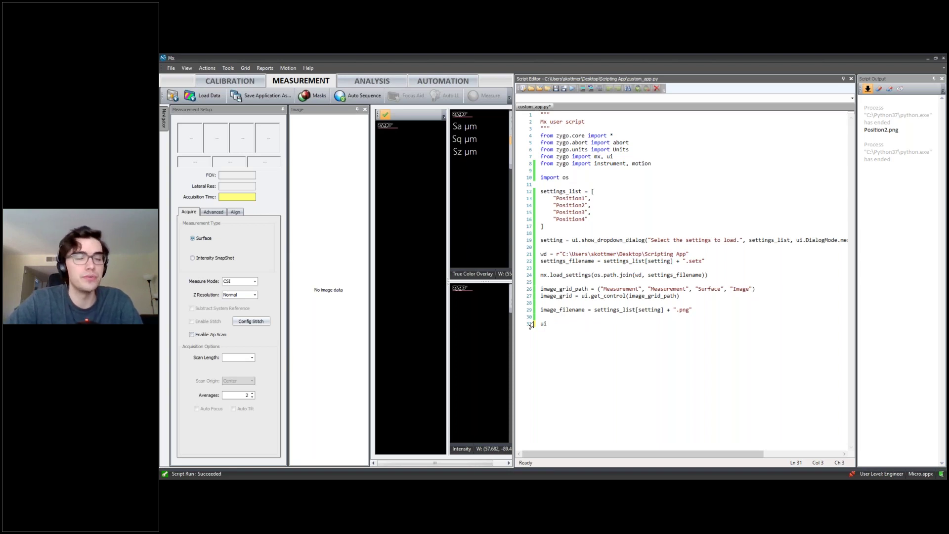
text(.)
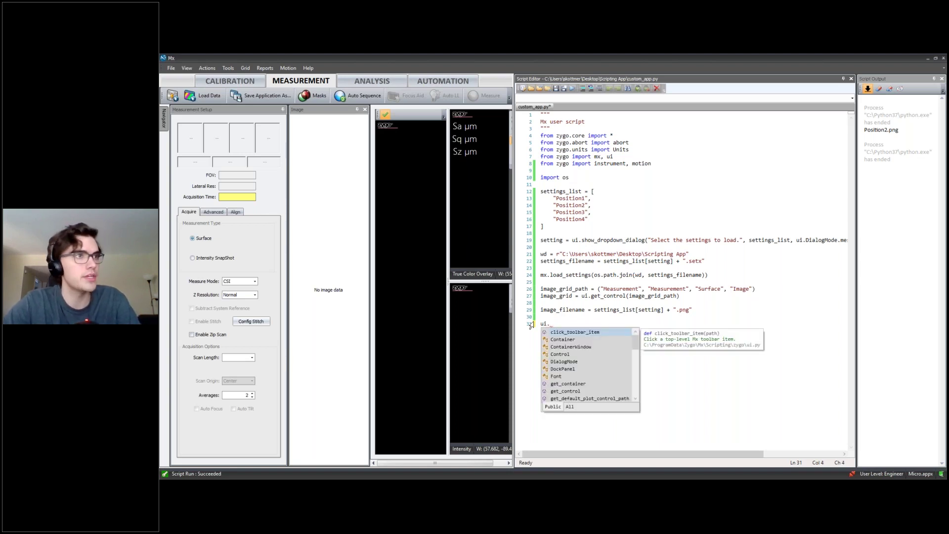
text(set_image_grid)
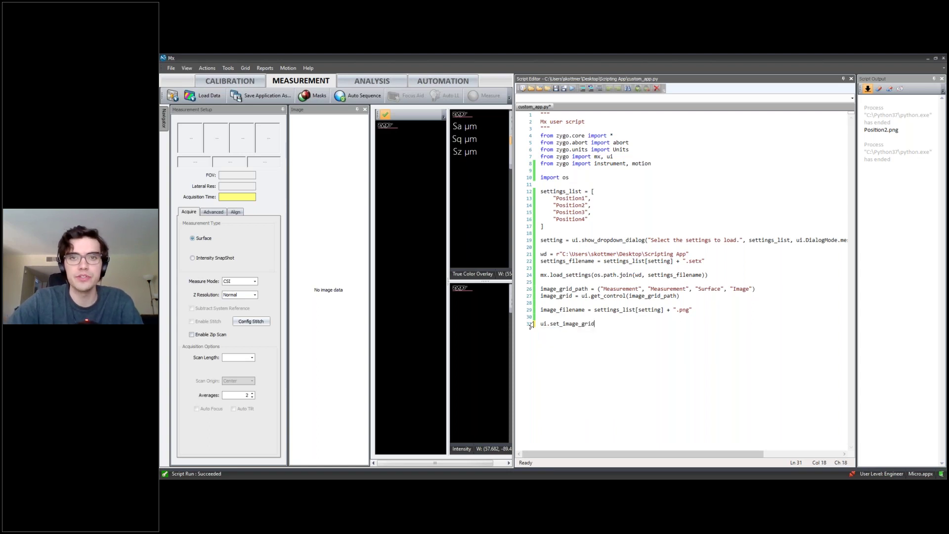
text((image_grid,)
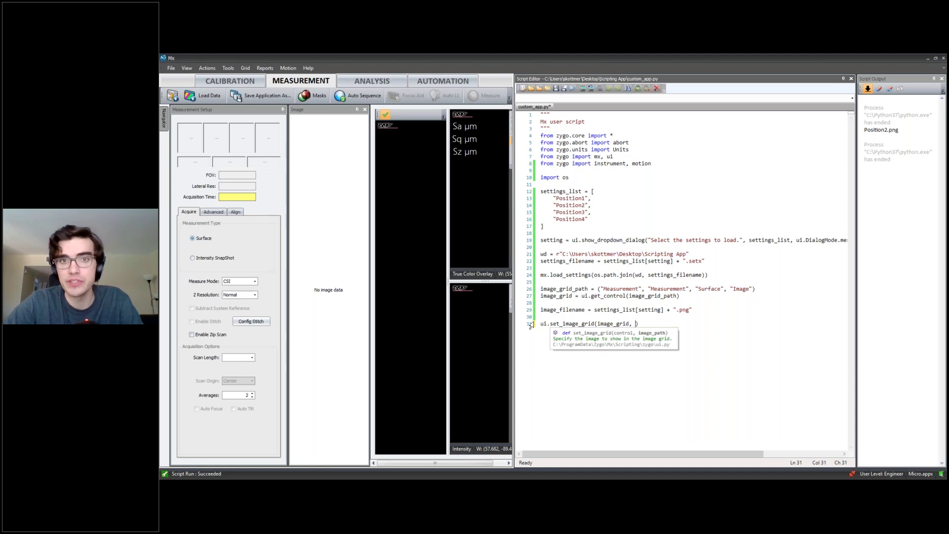
text(.path.j)
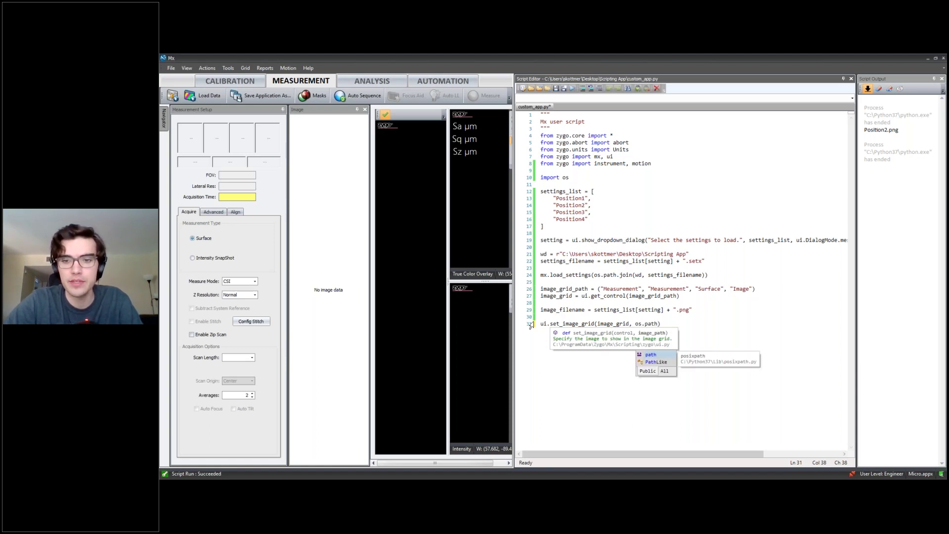
text(oin)
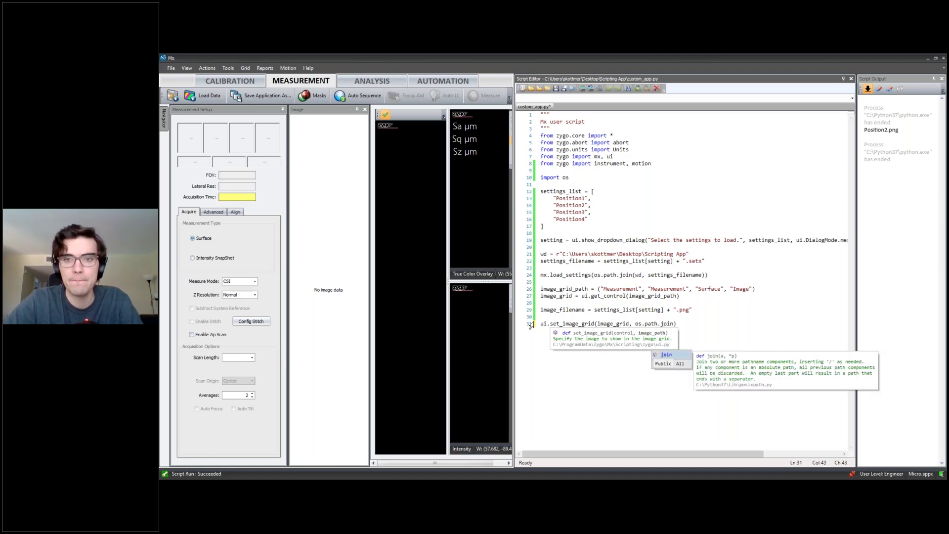
text((wd)
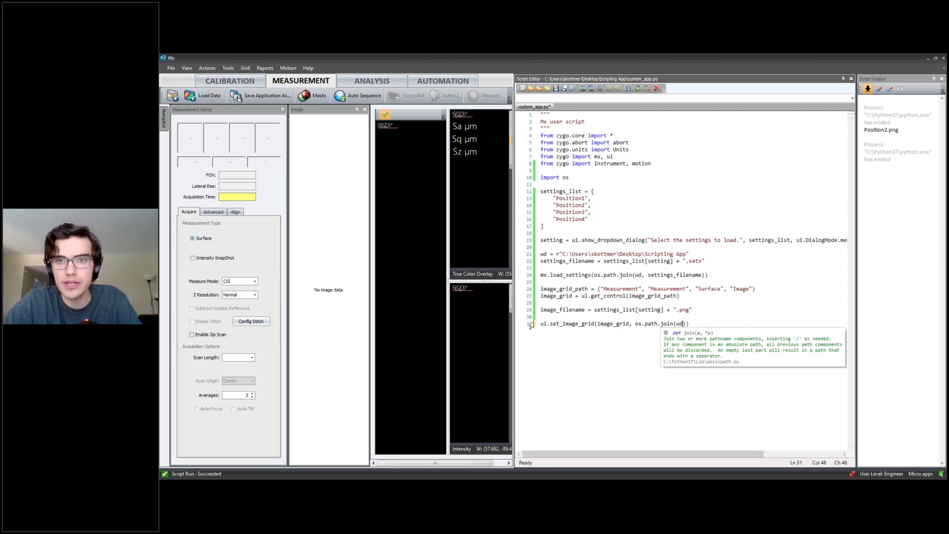
text(, image_filename)
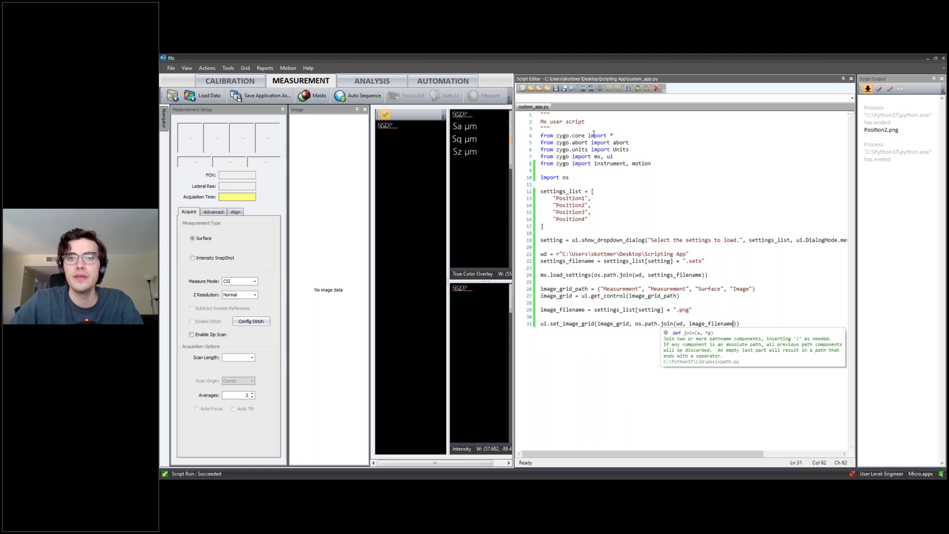
Step: Run the edited script with Position4, loading Intensity SnapShot with 4 averages and its reference image
click(879, 91)
click(572, 89)
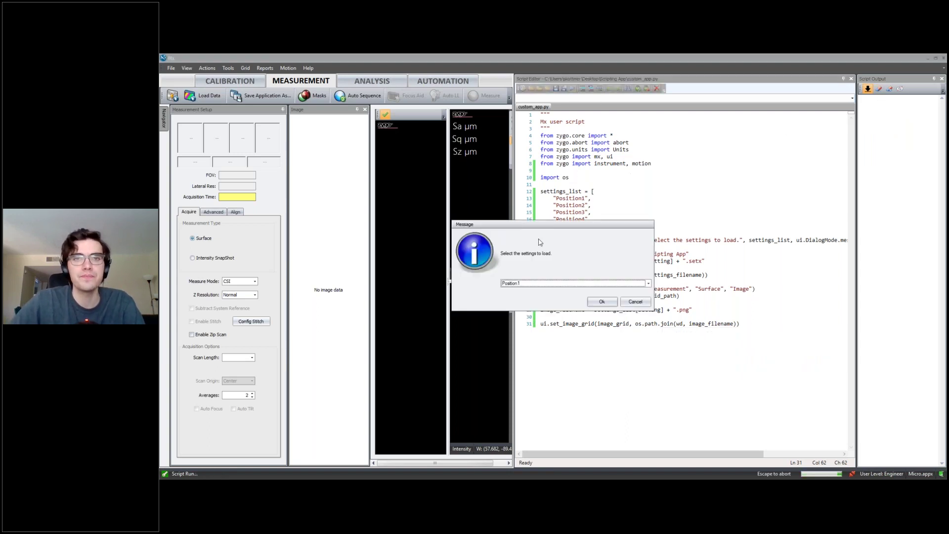
click(525, 284)
click(533, 312)
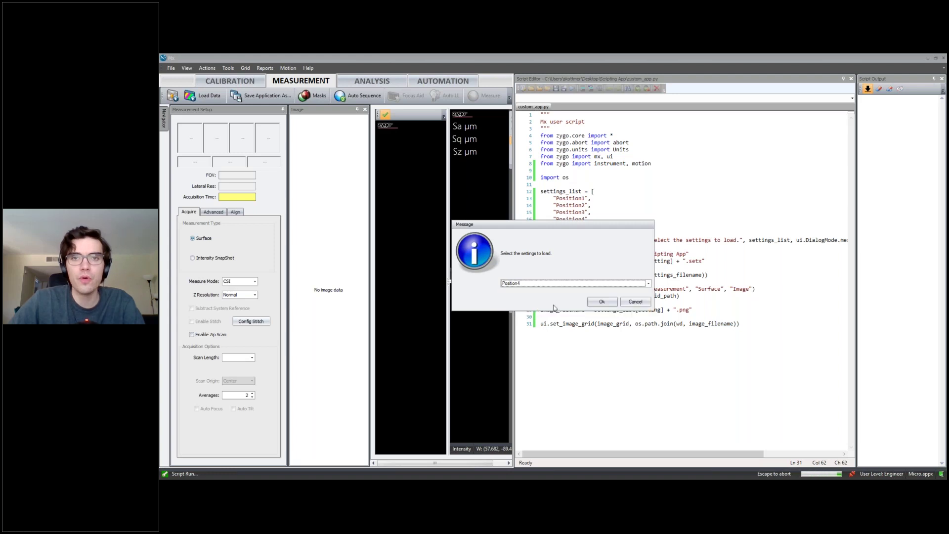
click(603, 303)
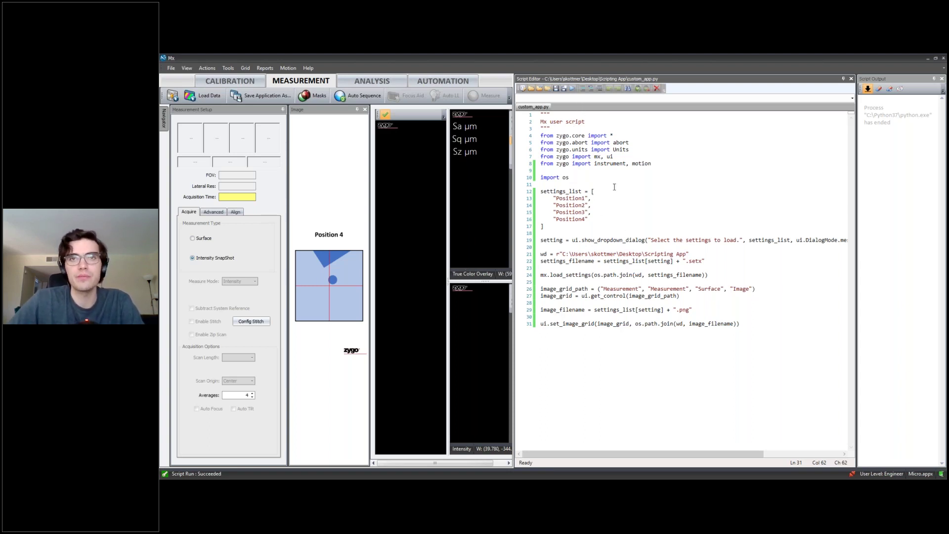
Step: Auto-hide the Script Editor, widen the Position 4 image panel, and show the toolbar's Add or Remove Buttons options
click(571, 97)
click(843, 79)
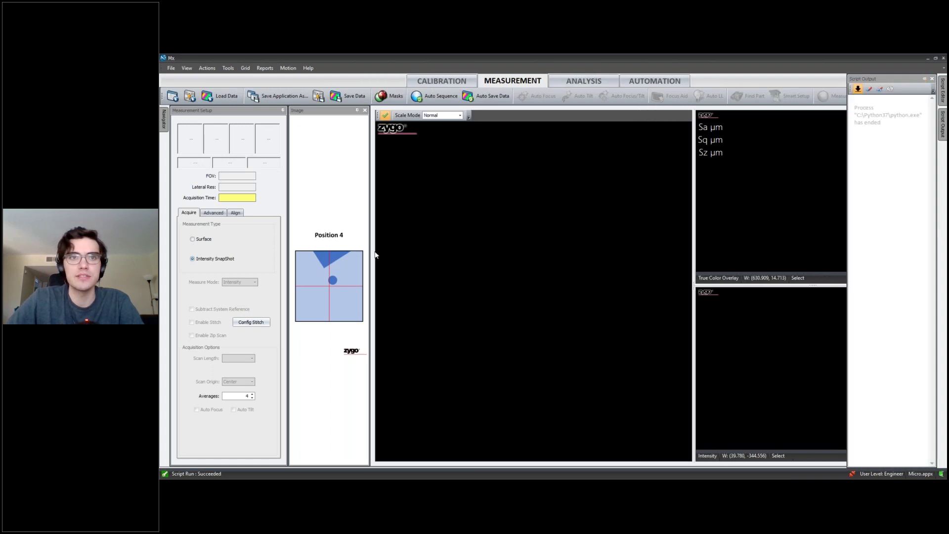
drag(372, 228, 473, 228)
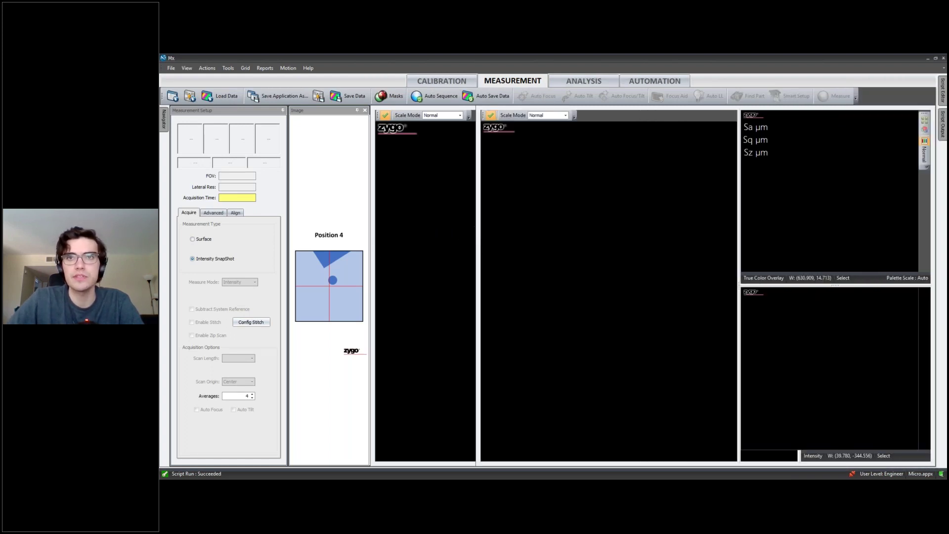
click(856, 97)
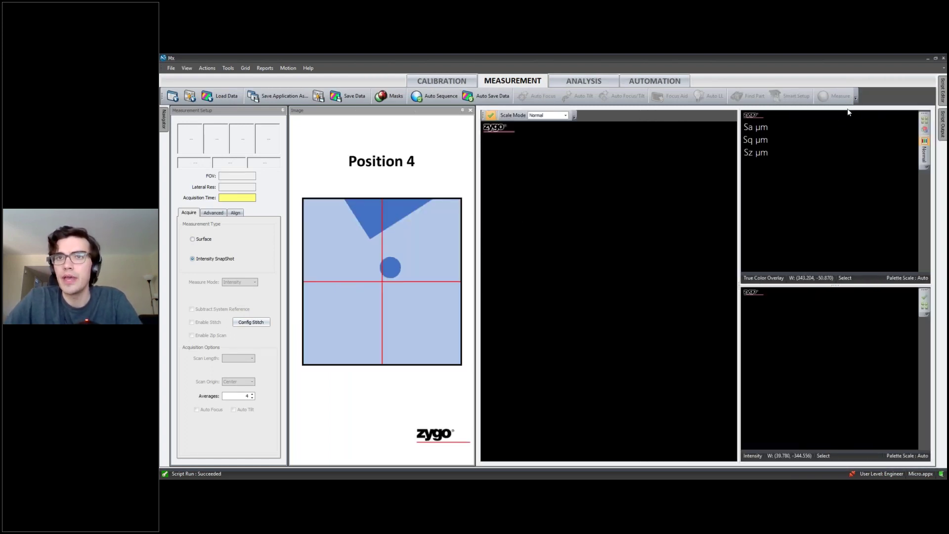
Step: Add a script button from the Scripting commands to the Measurement toolbar
mouse_move(840, 110)
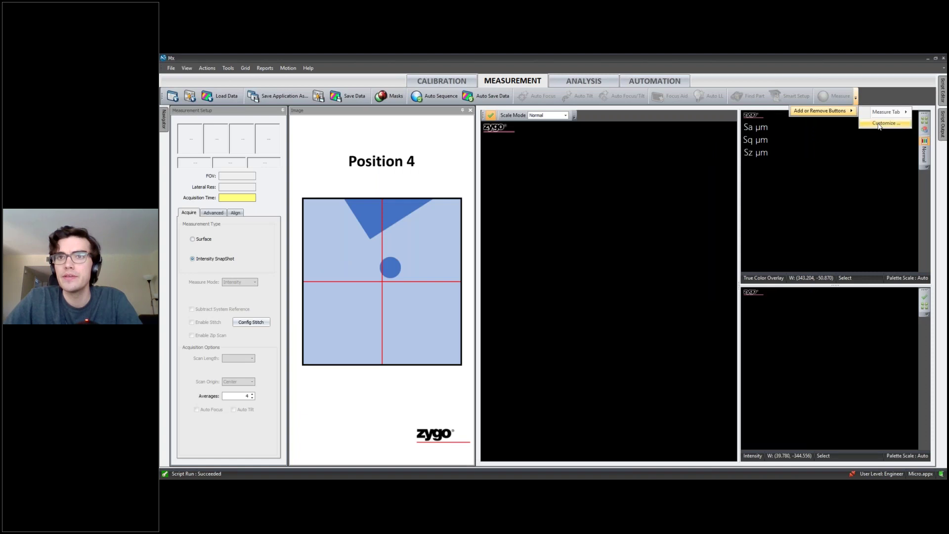
click(879, 125)
click(451, 140)
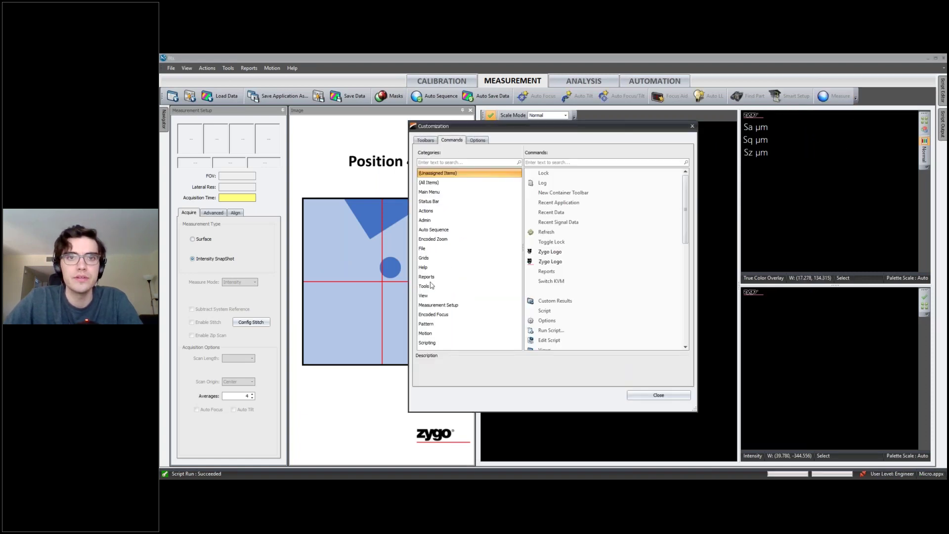
click(439, 342)
drag(564, 174, 860, 99)
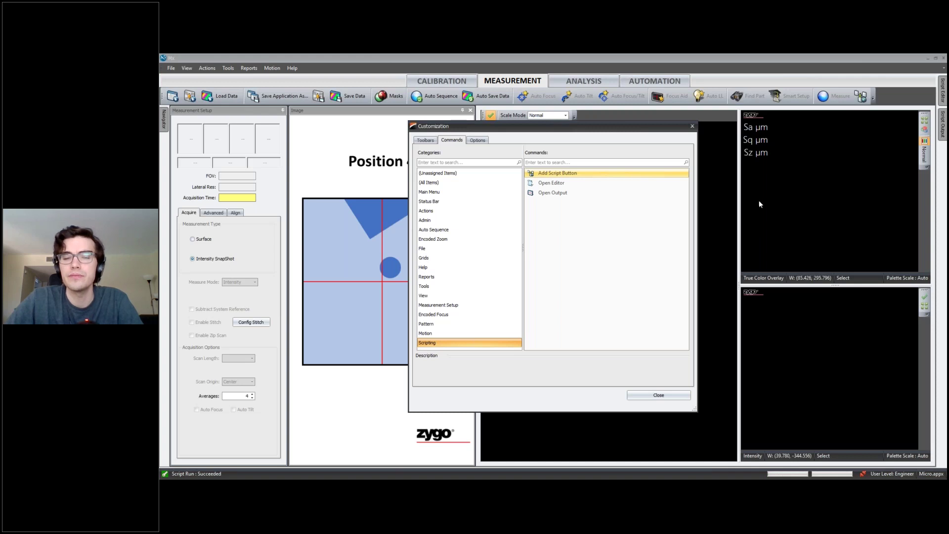
click(655, 396)
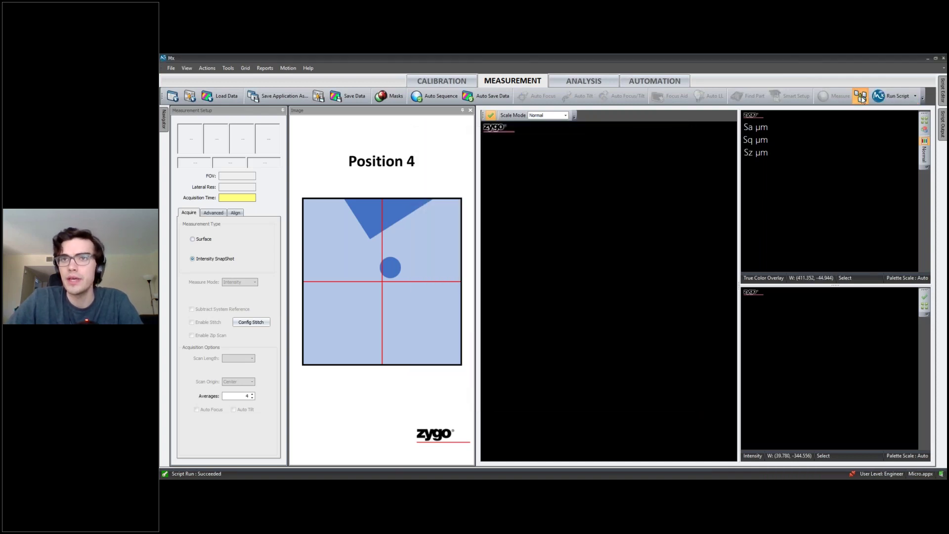
Step: Set the new script button to run custom_app.py
click(915, 97)
click(892, 111)
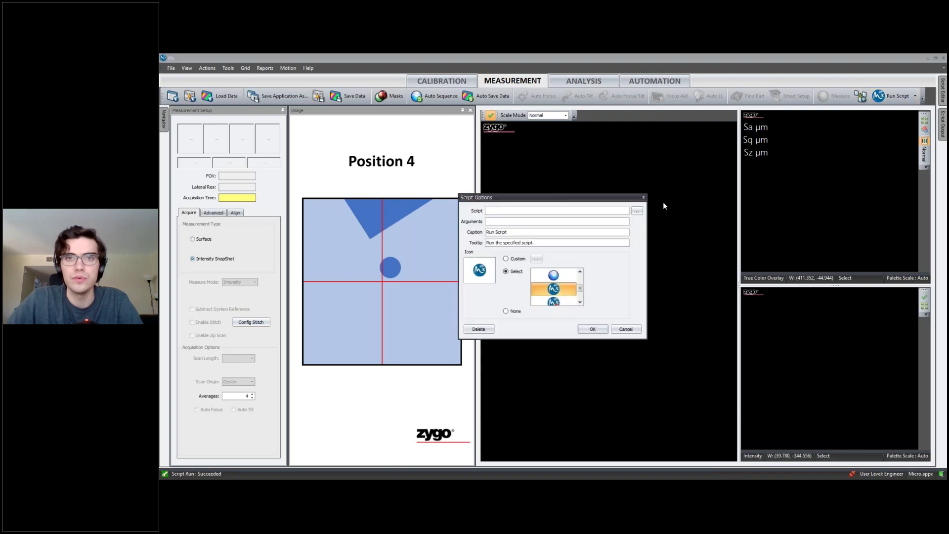
click(637, 210)
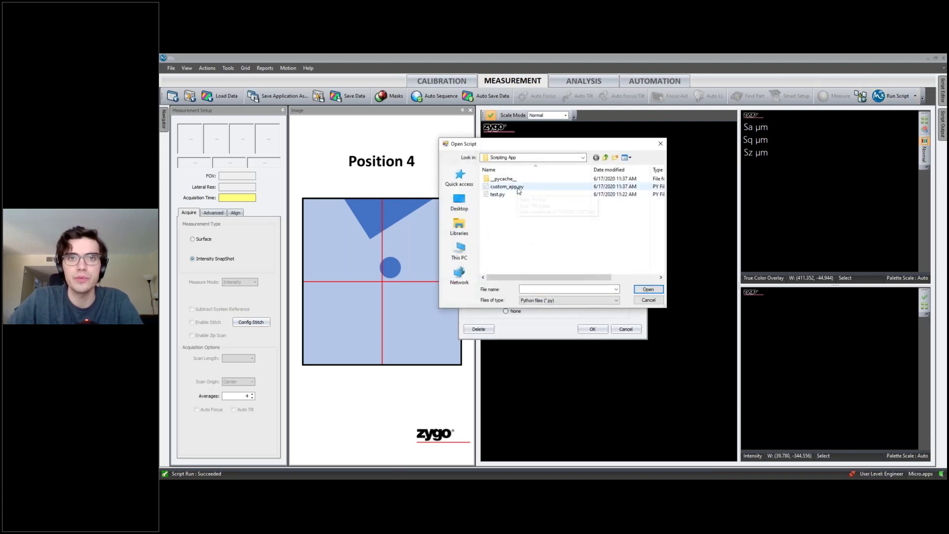
click(507, 187)
click(646, 290)
Step: Change the script button's caption to 'Move Pos' and its tooltip to 'Loads the settings and image of a position', and give it a green icon
drag(510, 233, 484, 233)
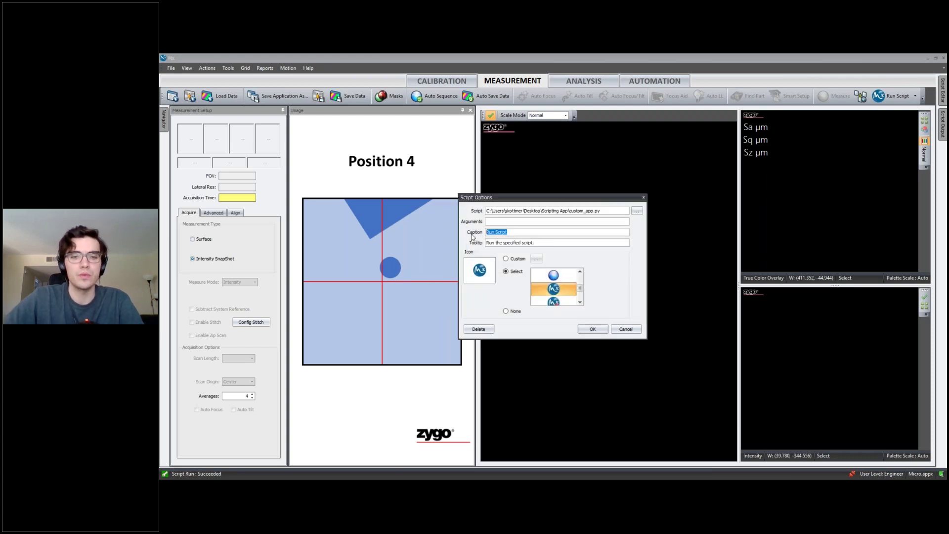
text(Move)
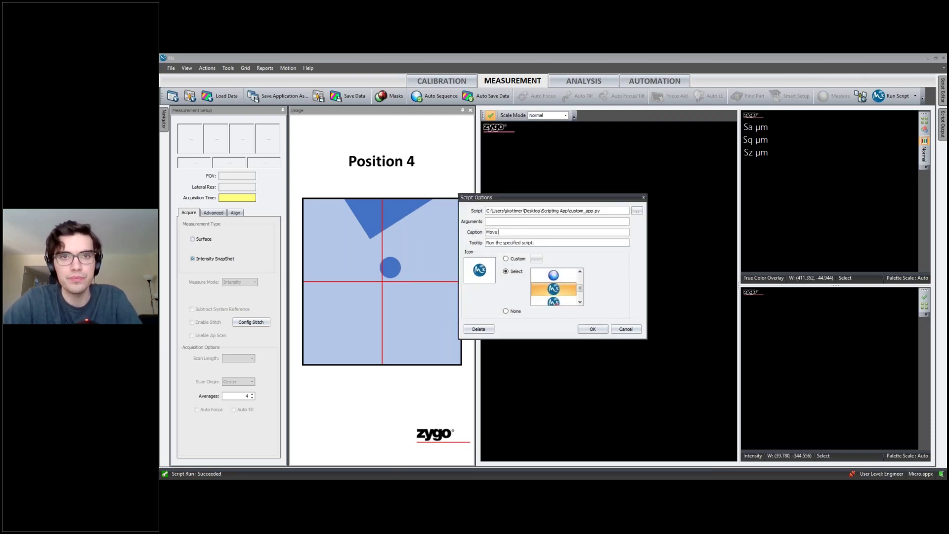
text( Pos)
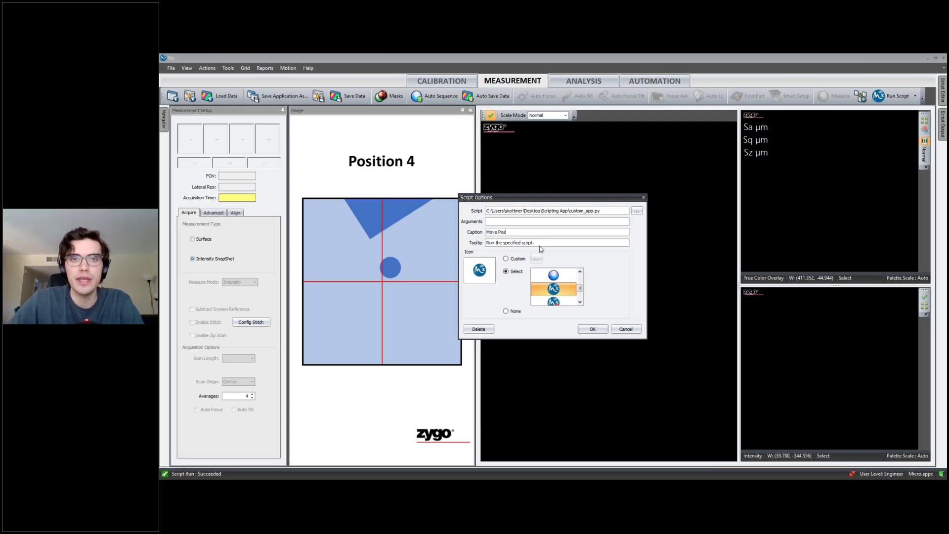
drag(540, 248, 486, 243)
text(Loads )
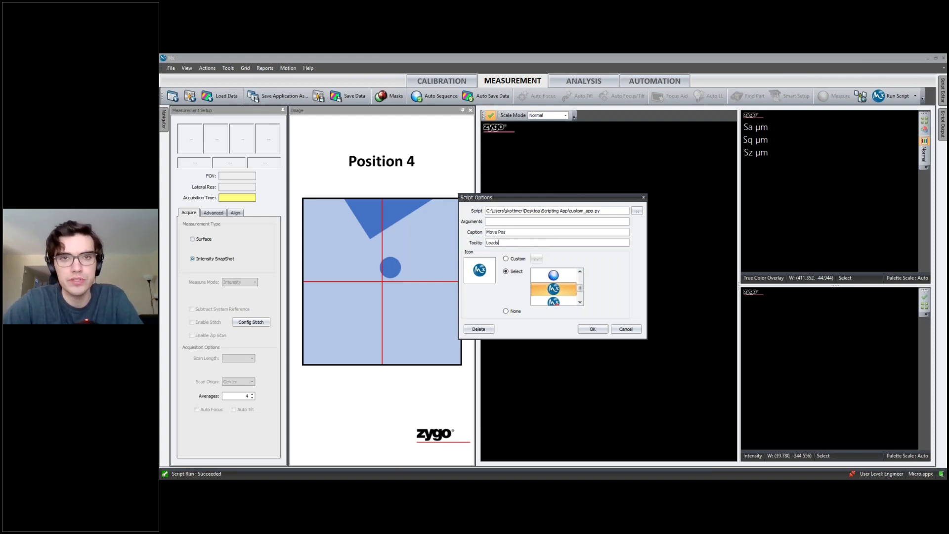
text(the settings and image of a)
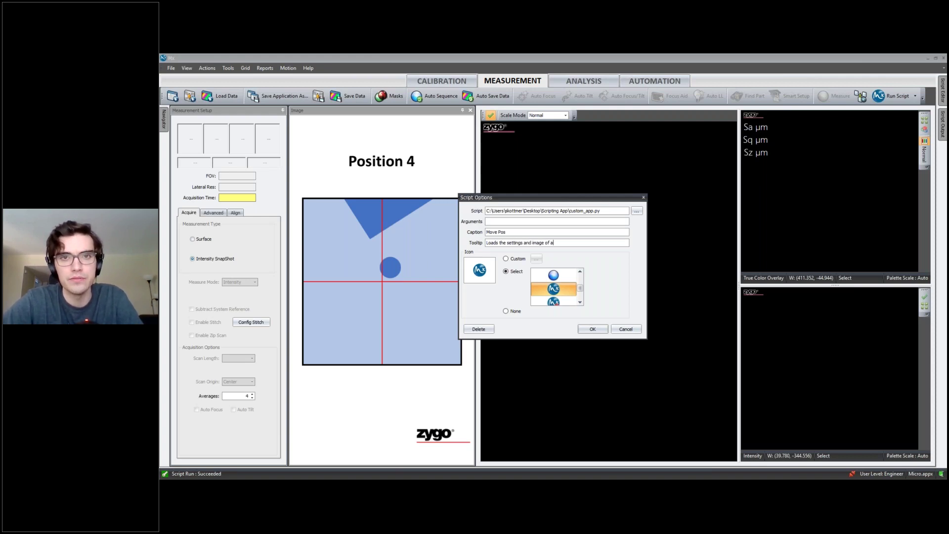
text( position)
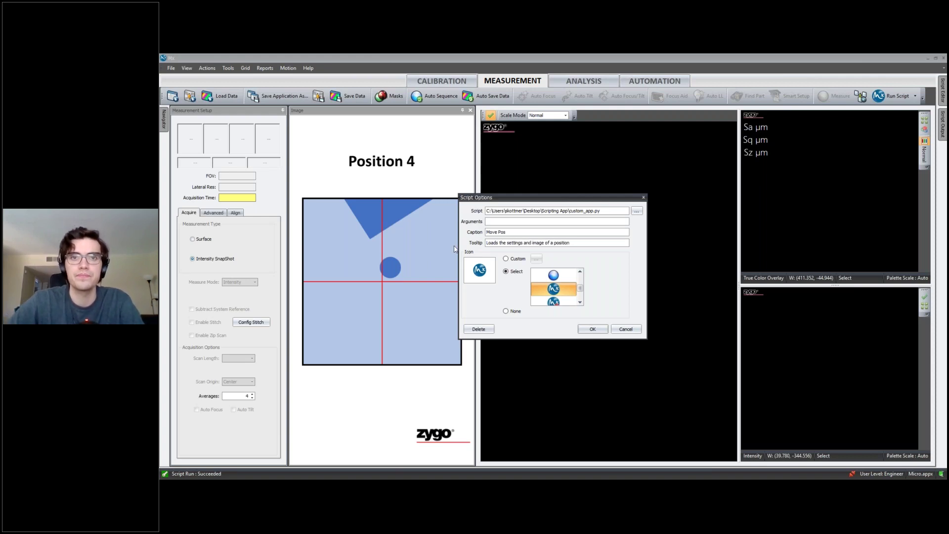
scroll(560, 289, down, 2)
scroll(560, 290, up, 5)
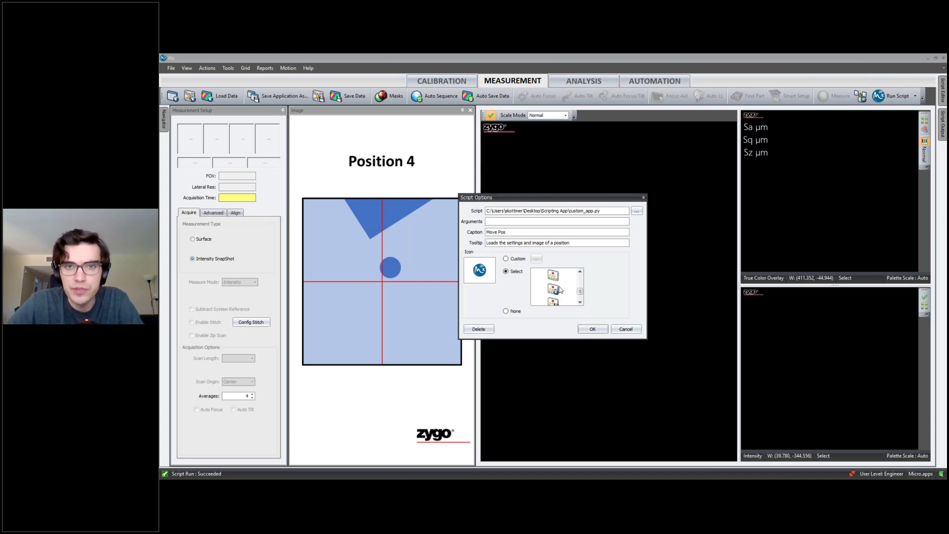
scroll(560, 290, up, 1)
click(556, 291)
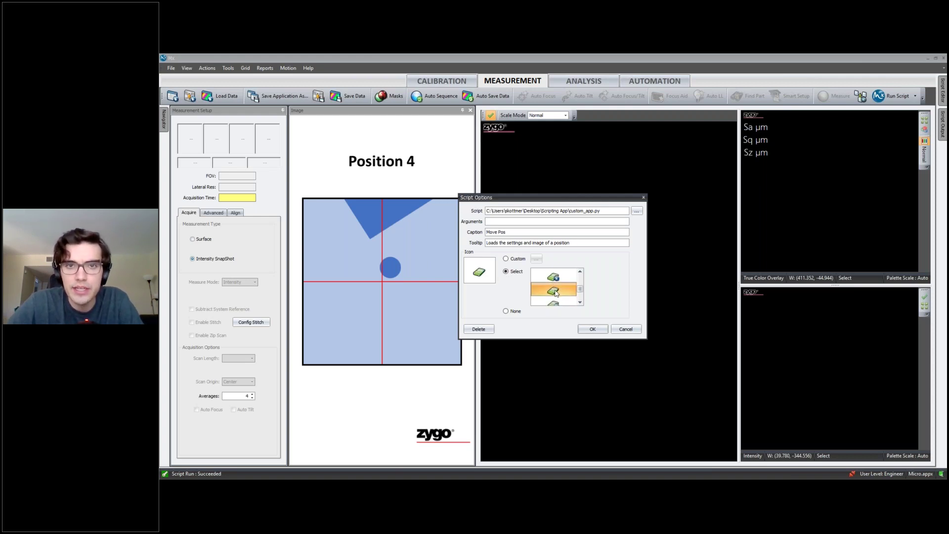
Step: Confirm the button options, then run Move Pos to load Position2's settings and reference image
click(591, 329)
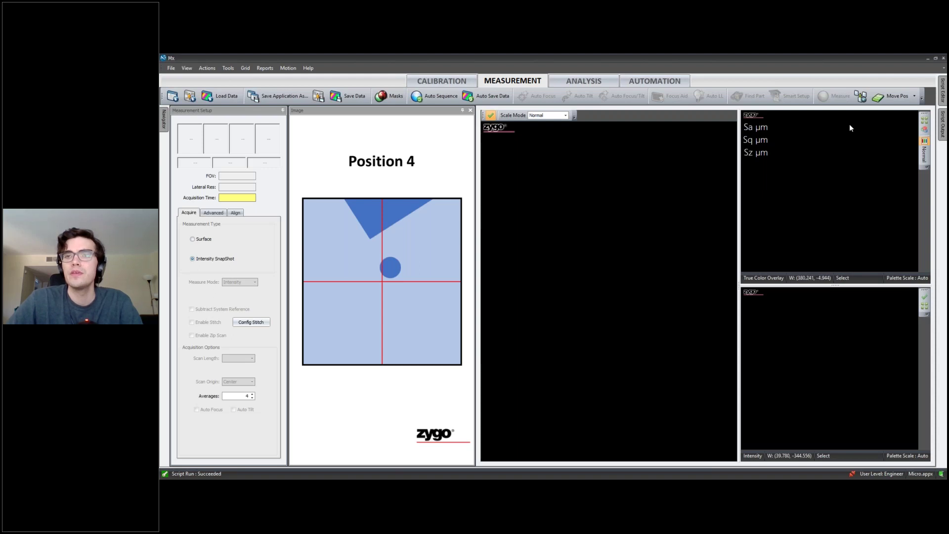
click(893, 96)
click(525, 284)
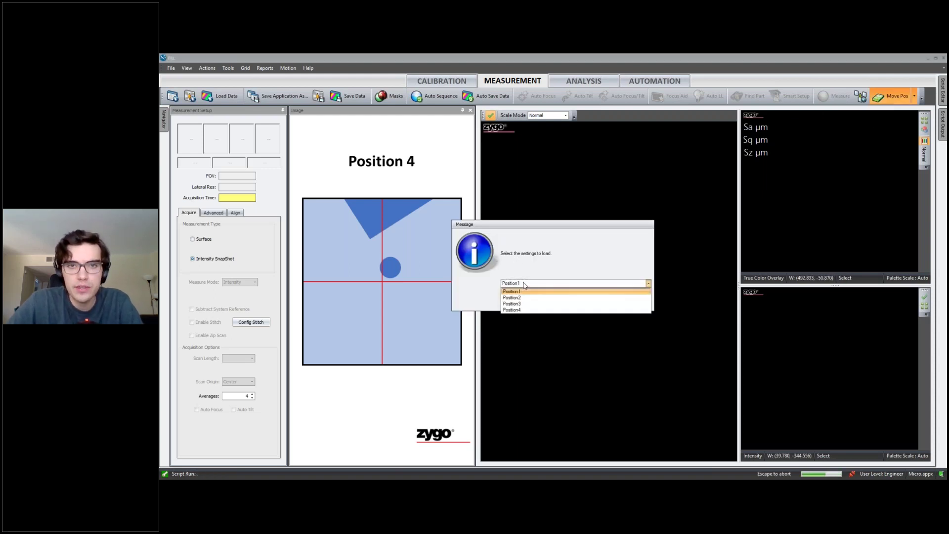
click(527, 298)
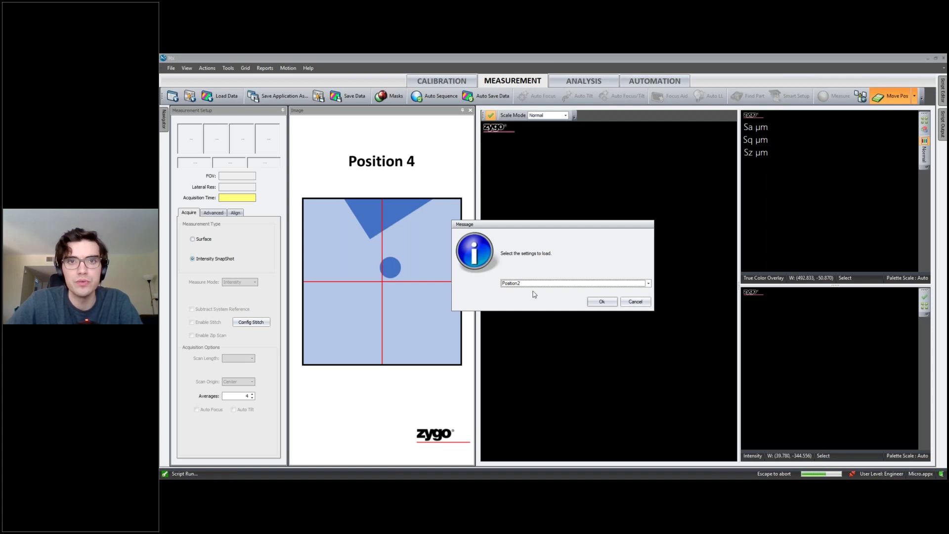
click(602, 302)
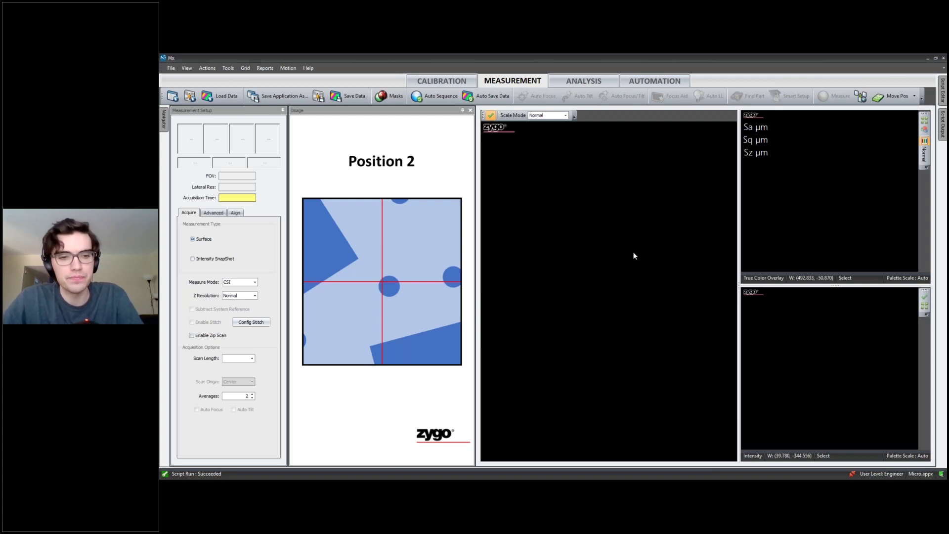
key(alt+Tab)
Step: Bring the slideshow forward and advance to the 'Mx 8.0 Scripting Changes' slide
key(Tab)
key(Tab)
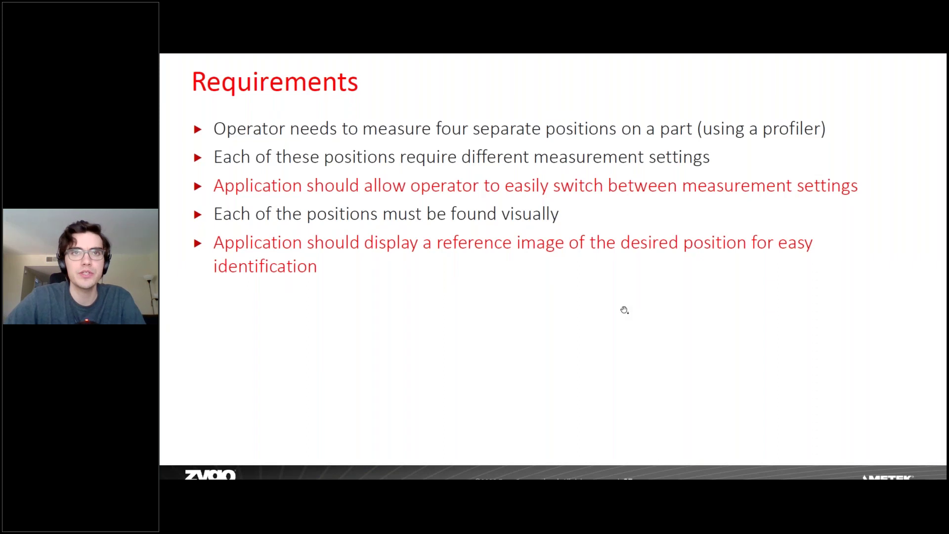
key(Page_Down)
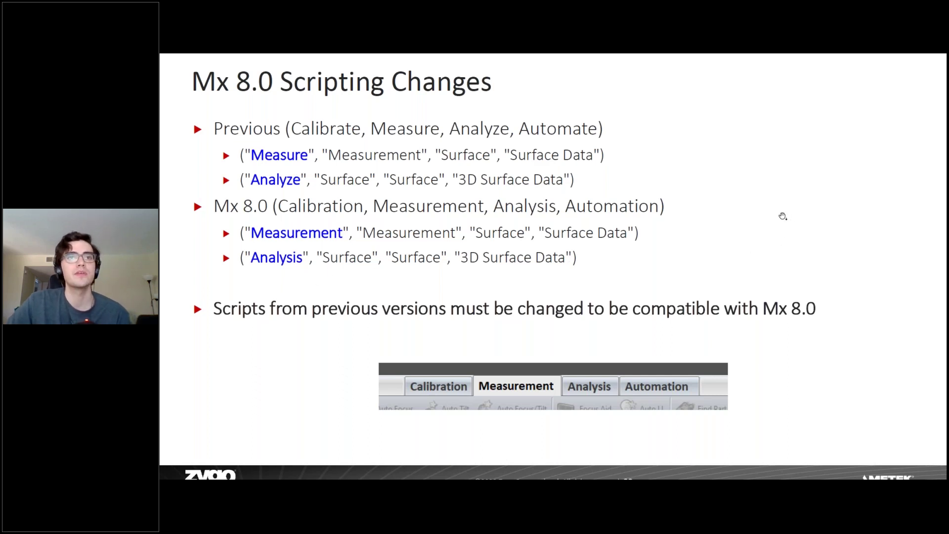
Step: Advance through the Going Further slide to Summary and General Q&A, then return to Mx
key(Right)
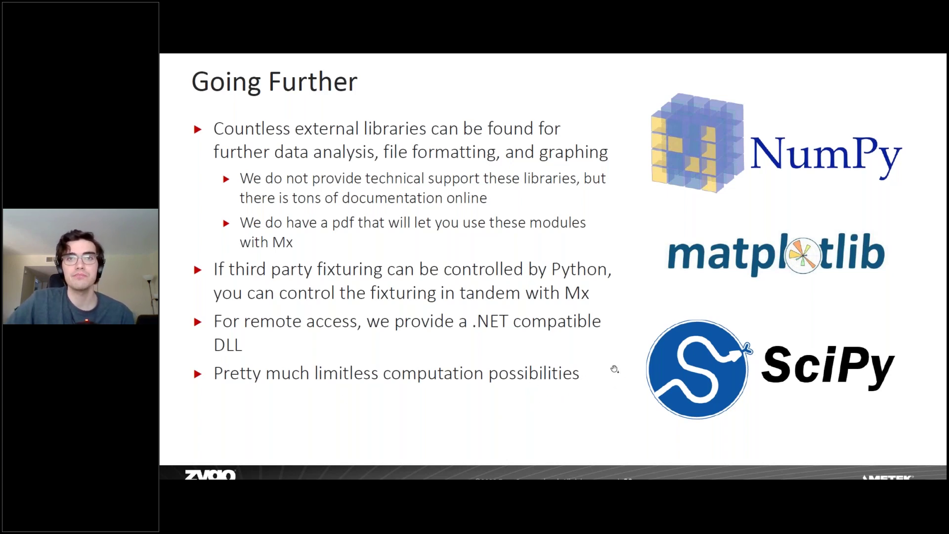
key(Right)
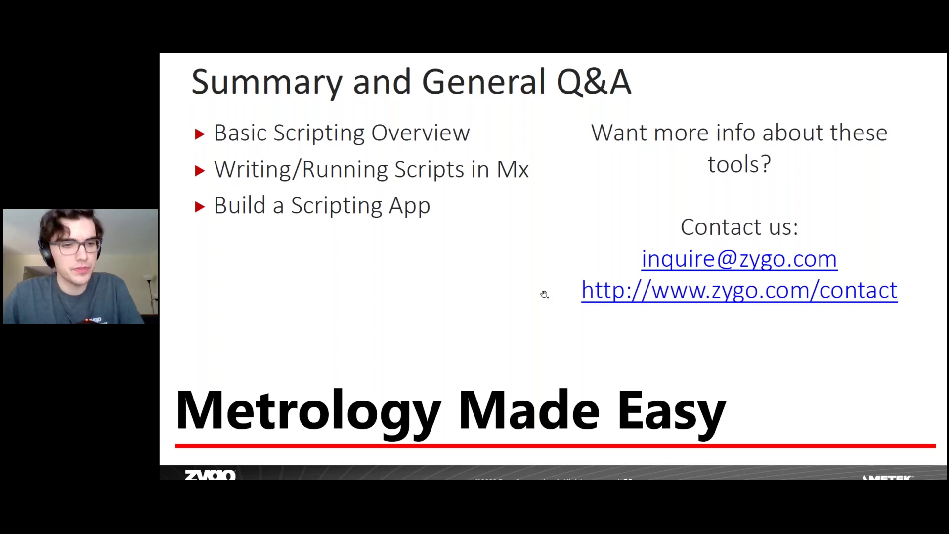
key(alt+Tab)
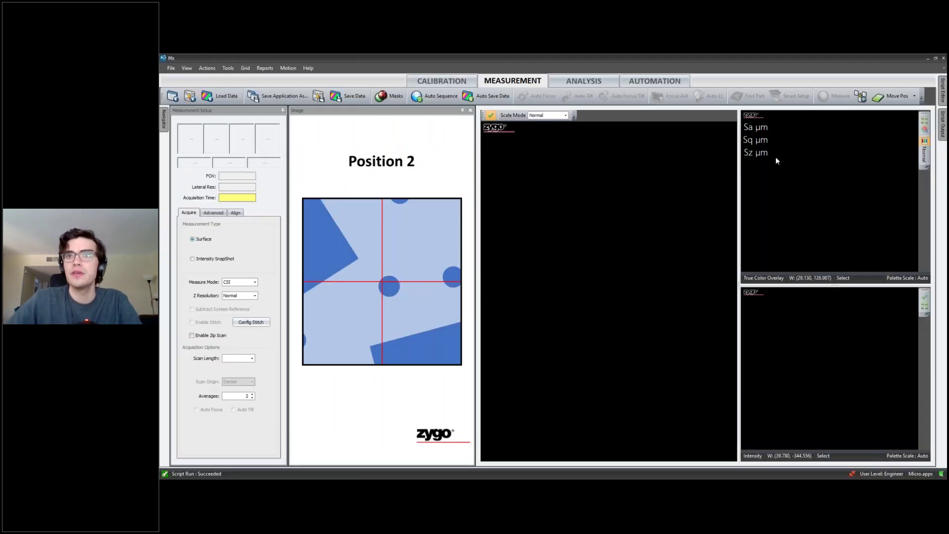
Step: Add another Run Script button to the toolbar through the Customize settings
click(914, 96)
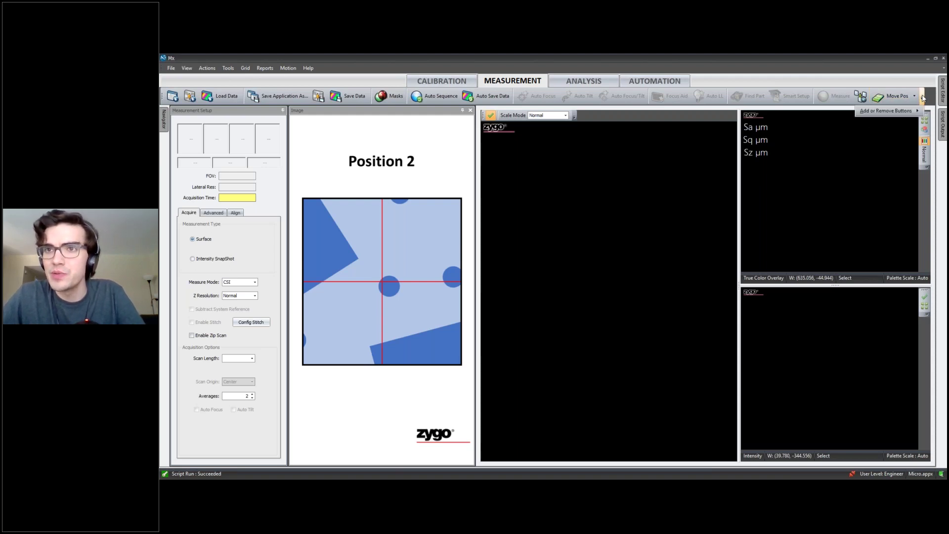
click(922, 98)
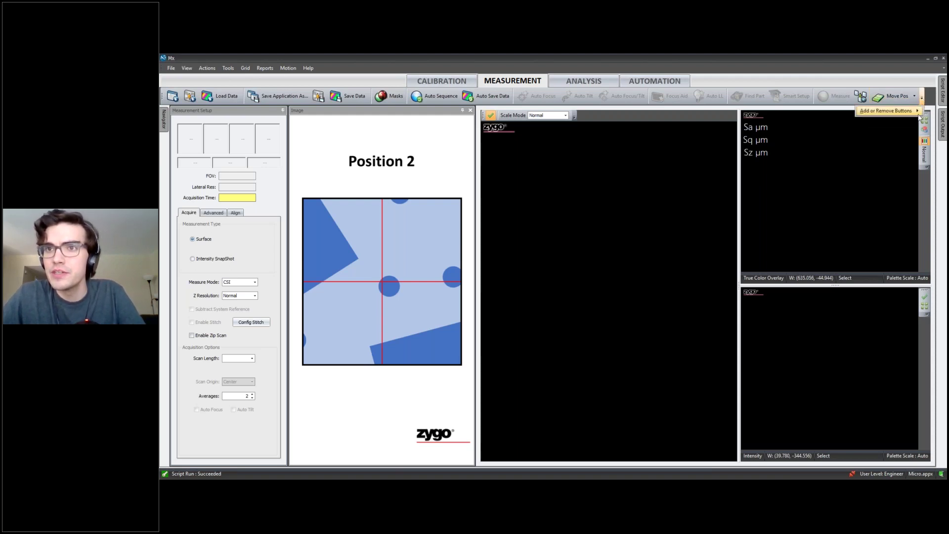
mouse_move(920, 115)
click(828, 123)
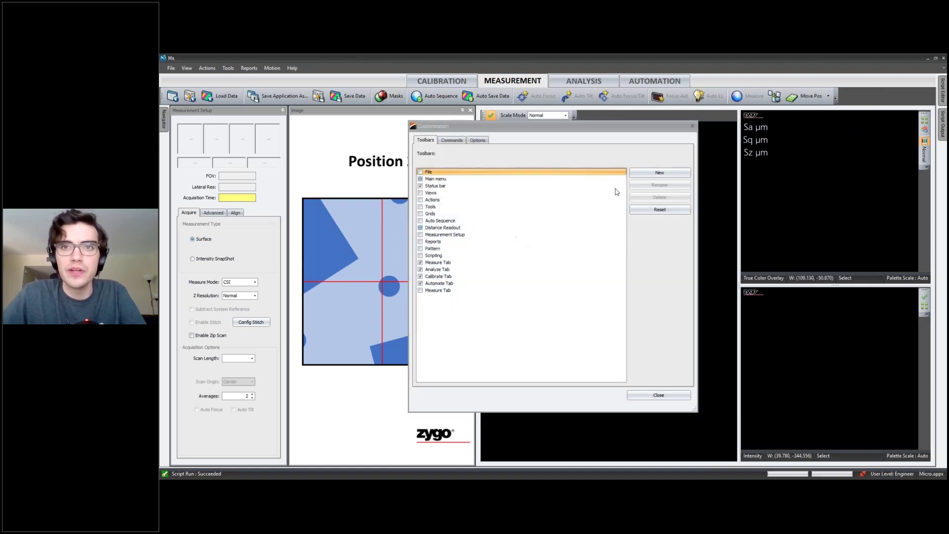
click(691, 128)
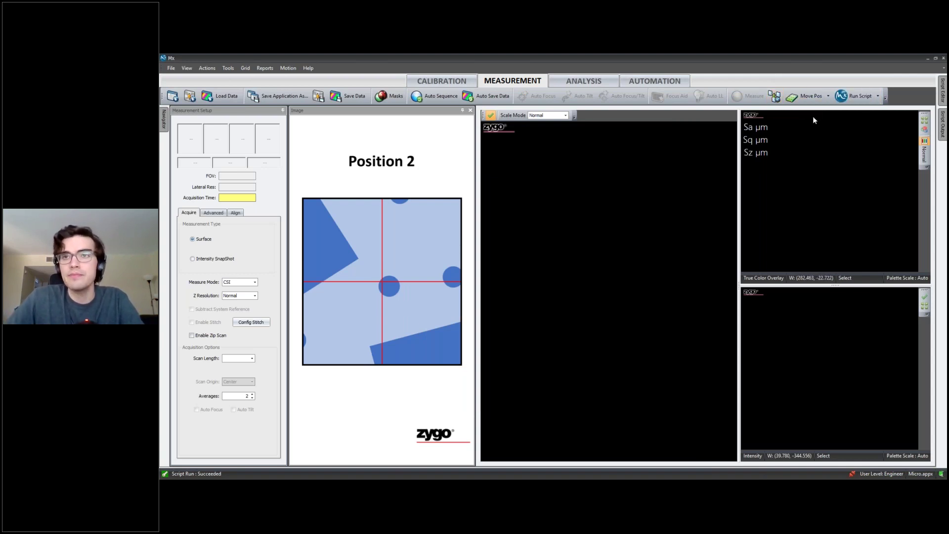
Step: Attach test.py to the new button, caption it Hello, and run it
click(877, 96)
click(853, 111)
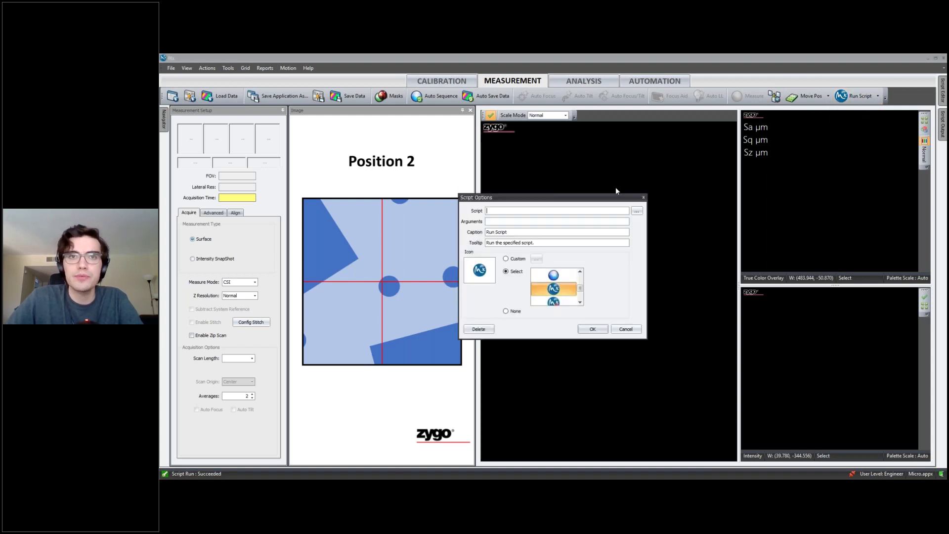
click(637, 214)
click(508, 194)
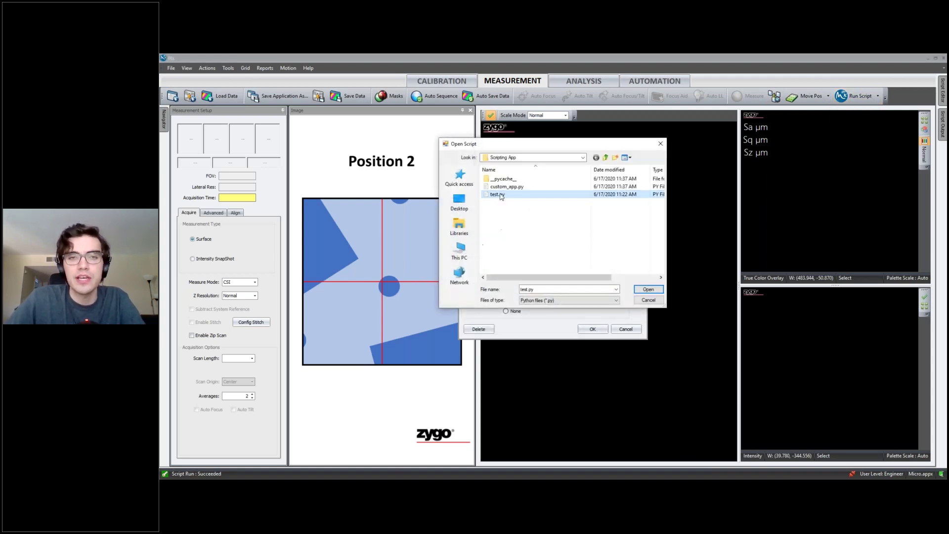
click(648, 289)
drag(525, 231, 466, 235)
text(Hello)
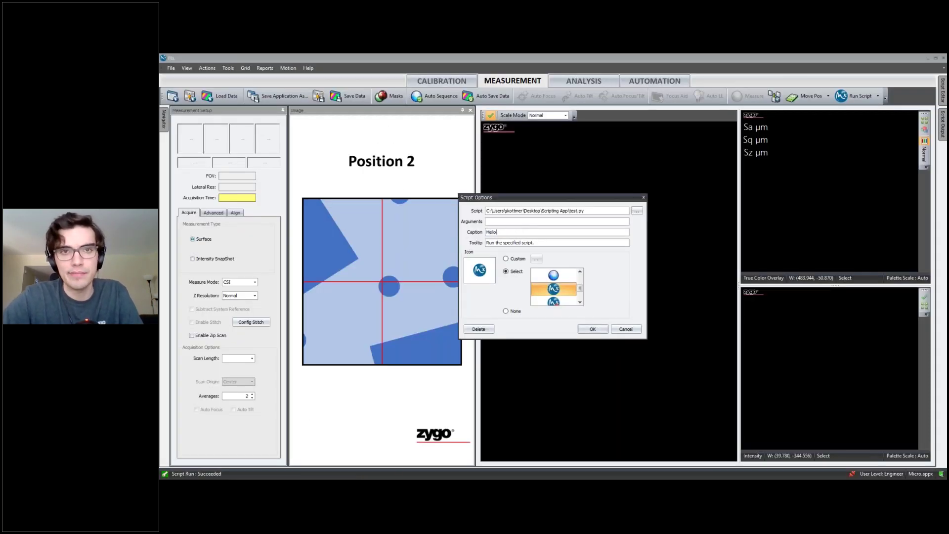
click(606, 328)
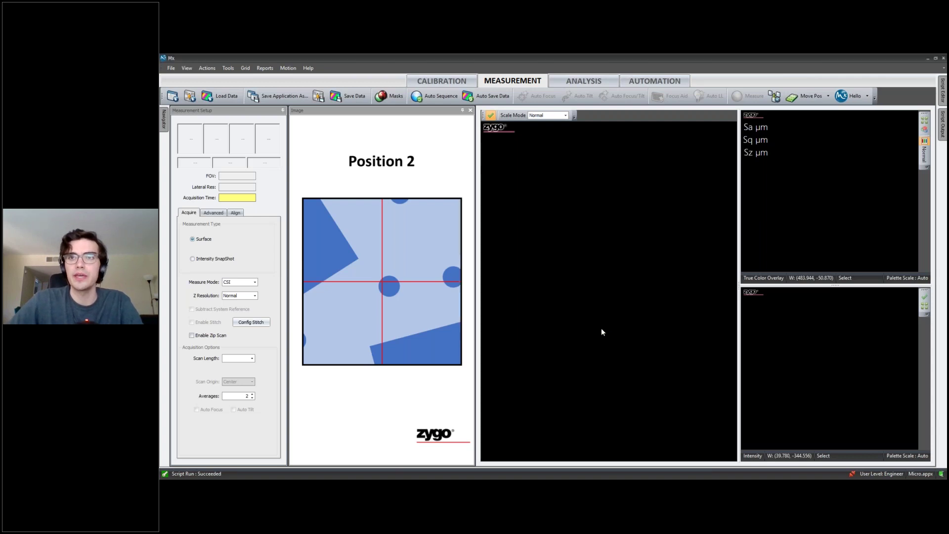
click(850, 97)
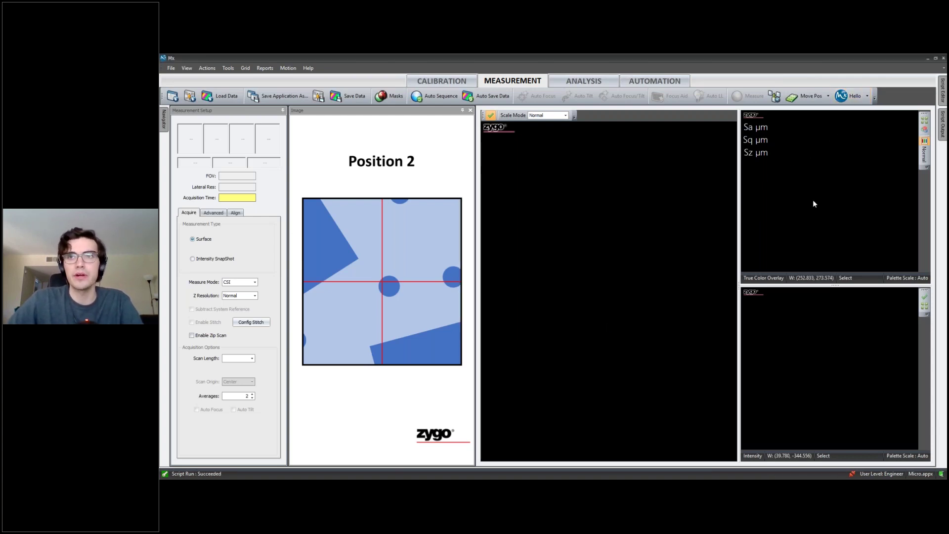
Step: Show the Hello world script output, then load Position4's settings and image with Move Pos
click(942, 123)
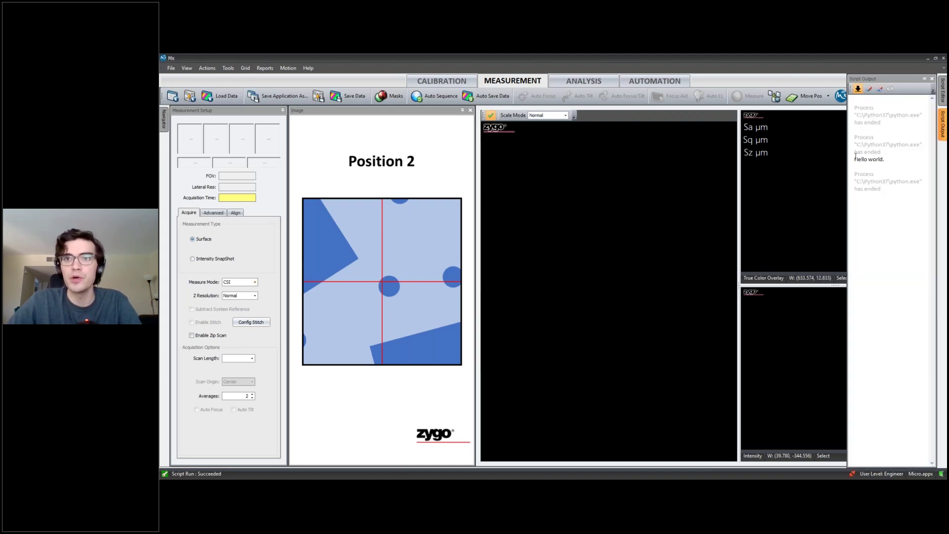
click(803, 97)
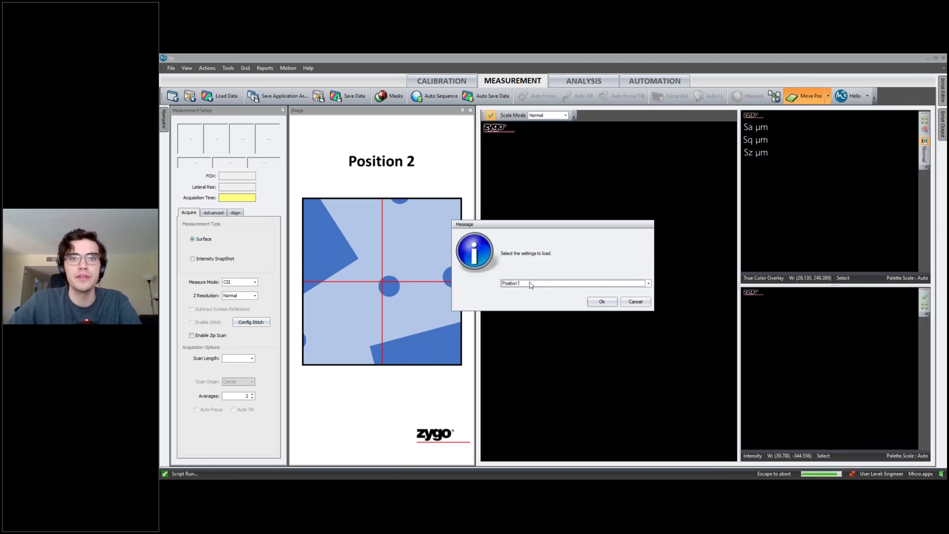
click(530, 283)
click(523, 300)
click(534, 283)
click(522, 314)
click(601, 302)
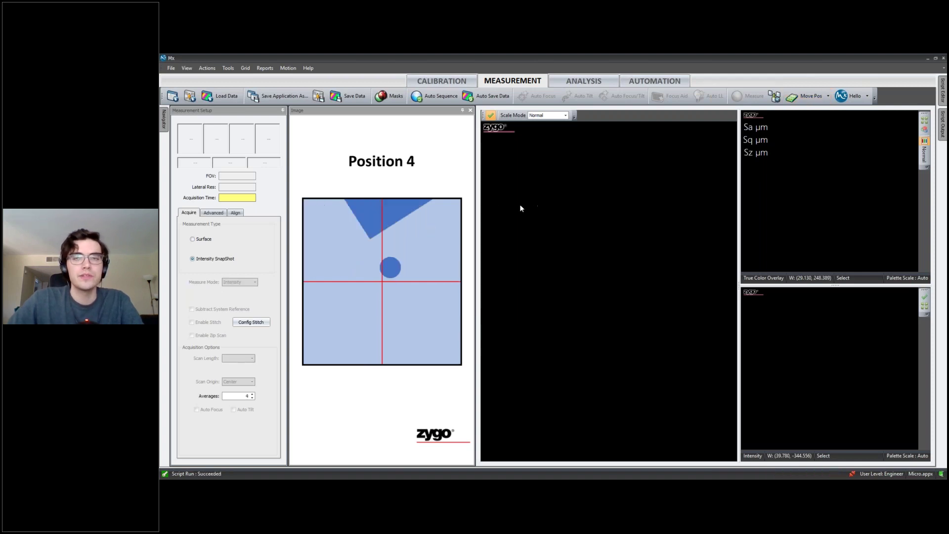
Step: Review the Move Pos script options and close them without changes
click(828, 96)
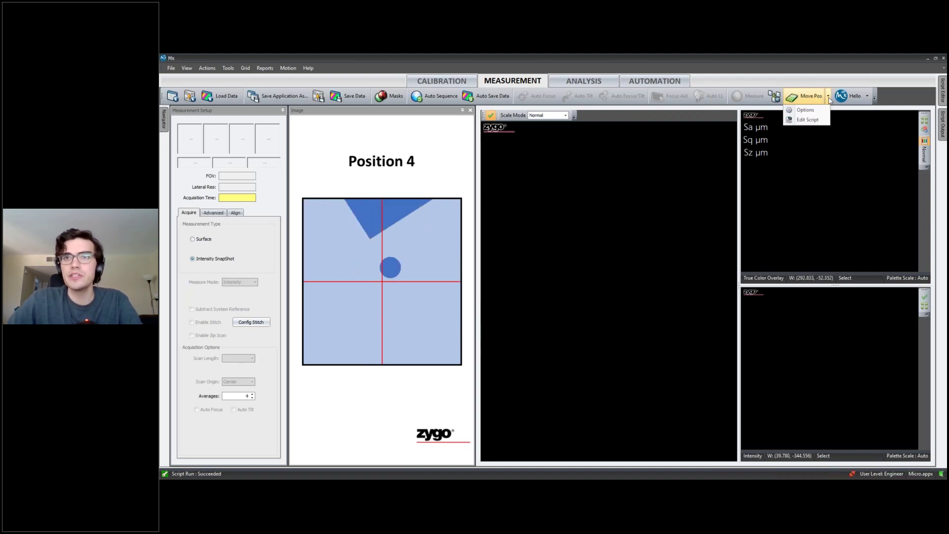
click(805, 110)
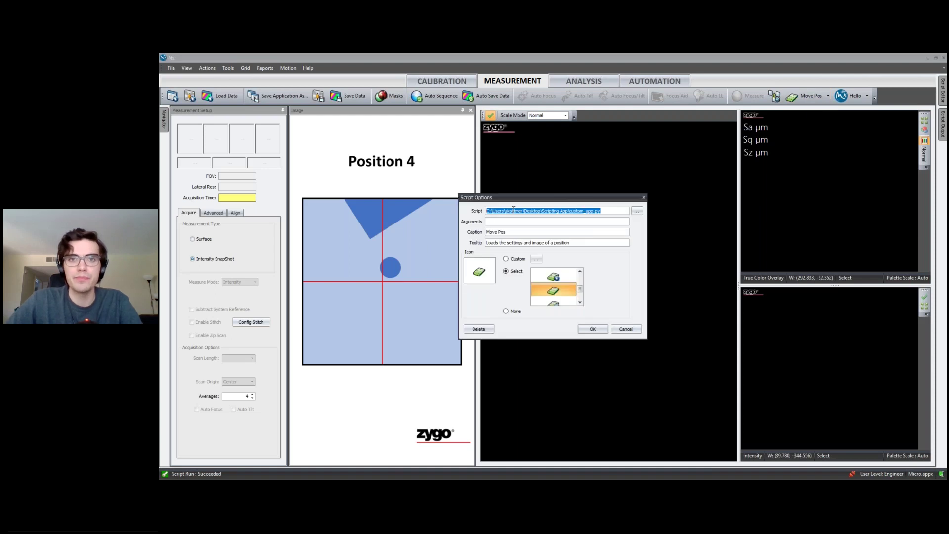
click(644, 197)
key(alt+Tab)
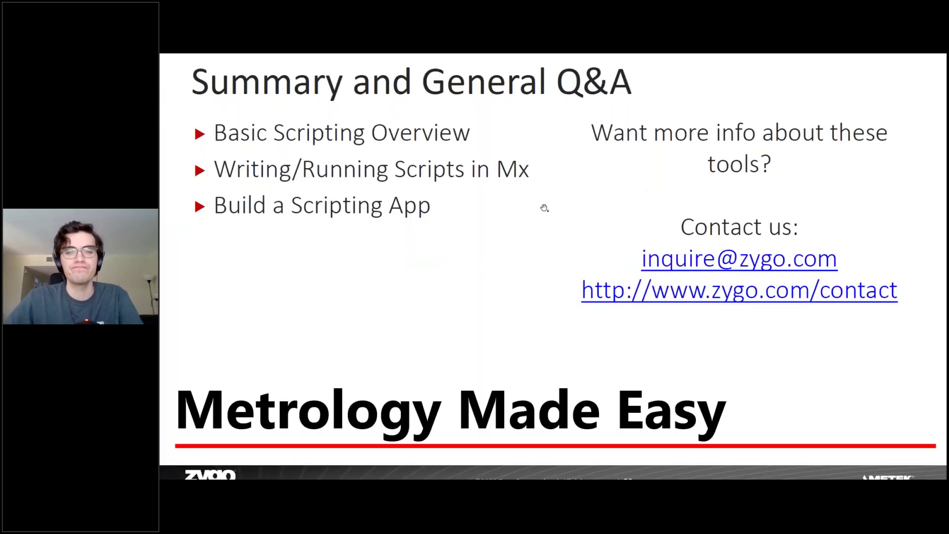